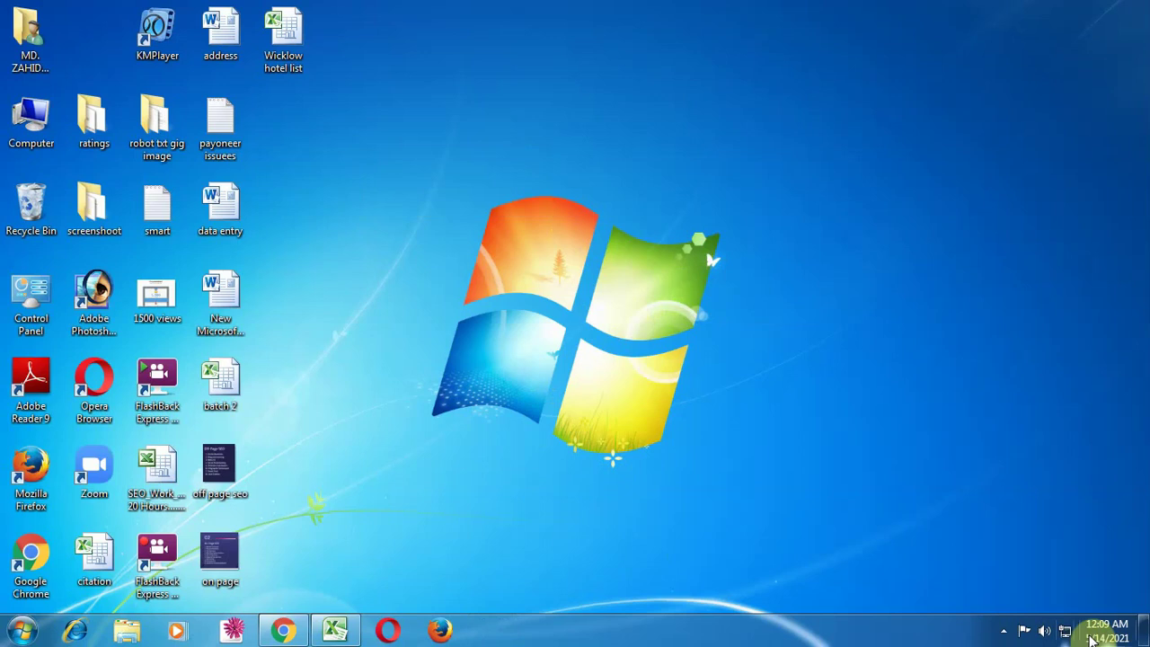
{"action": "mouse_move", "coordinate": [1098, 633]}
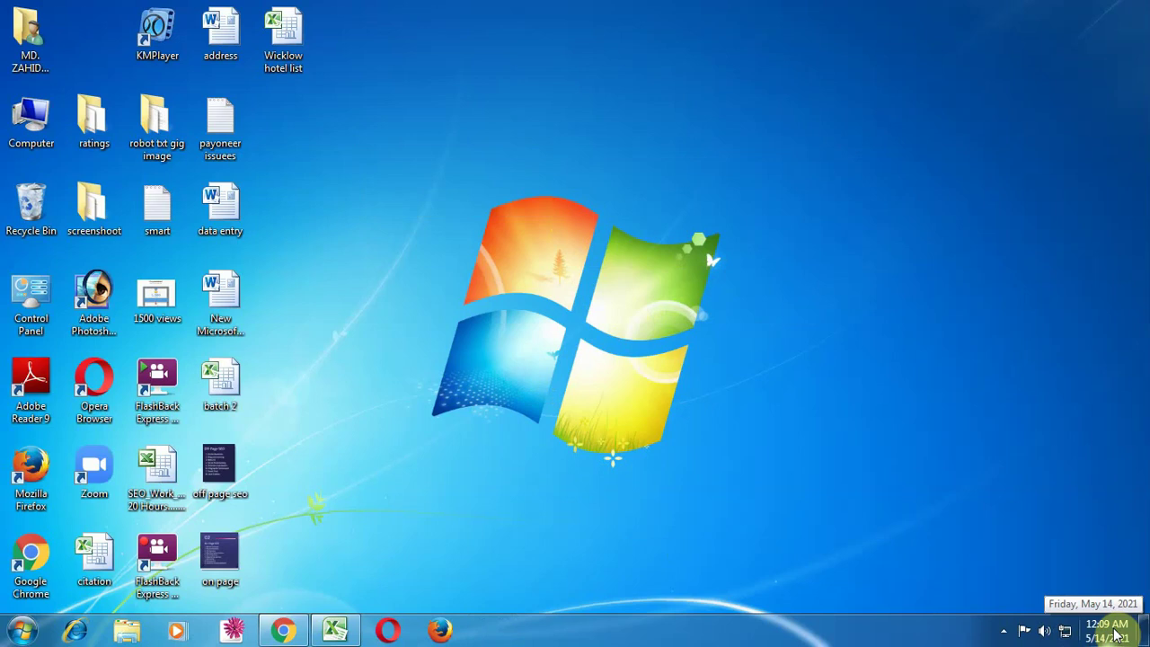
{"action": "right_click", "coordinate": [457, 320]}
{"action": "left_click", "coordinate": [512, 360]}
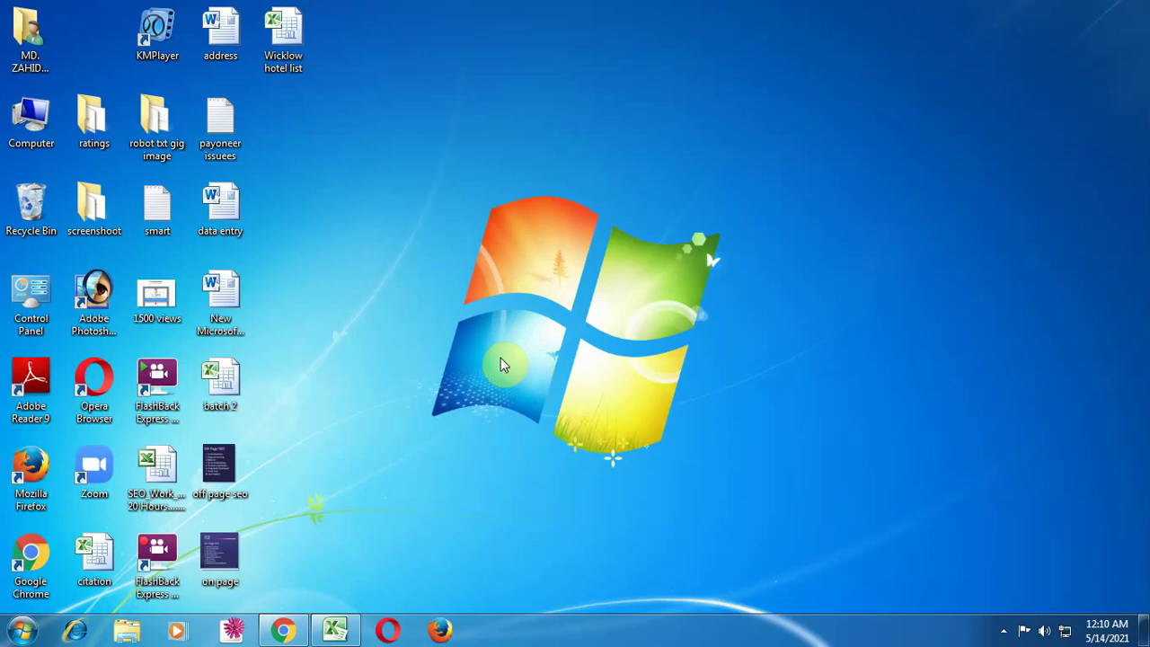
Switch to Chrome and run the Google search for "hotels near Wicklow County, Ireland" again
{"action": "left_click", "coordinate": [304, 628]}
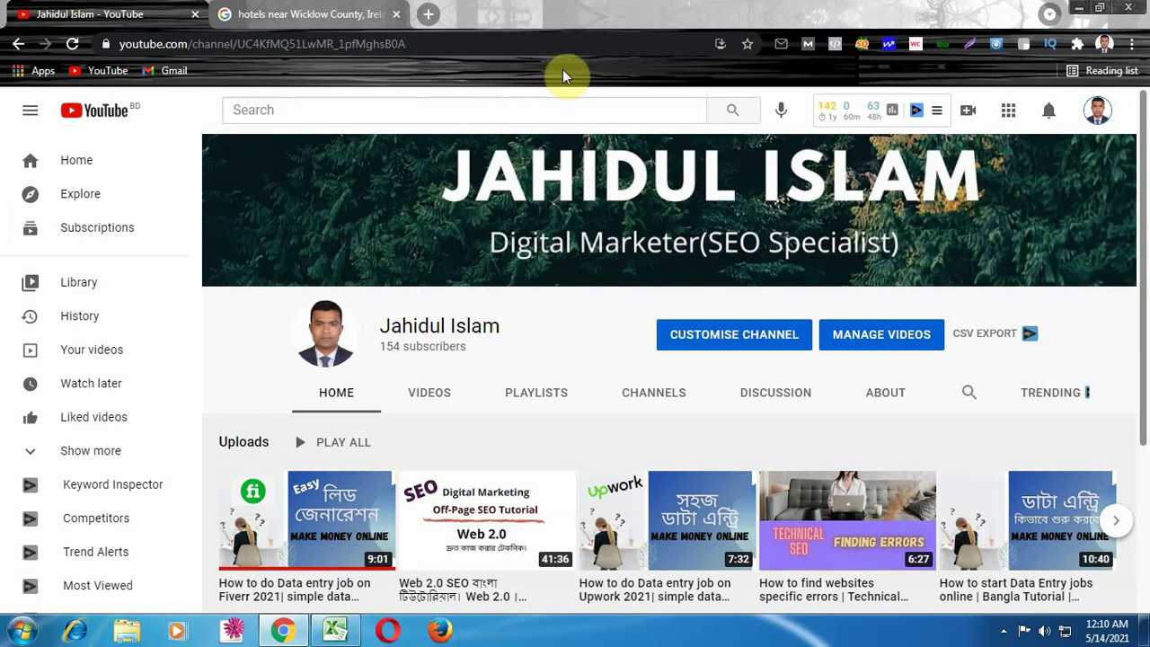
{"action": "left_click", "coordinate": [303, 14]}
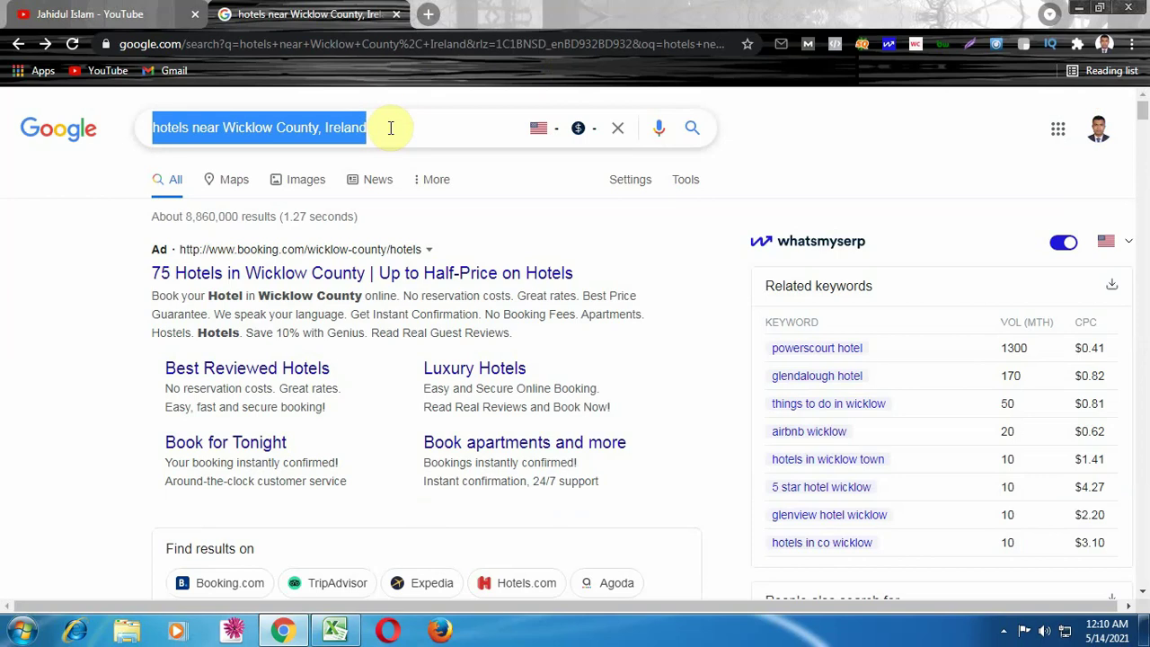
{"action": "left_click", "coordinate": [214, 130]}
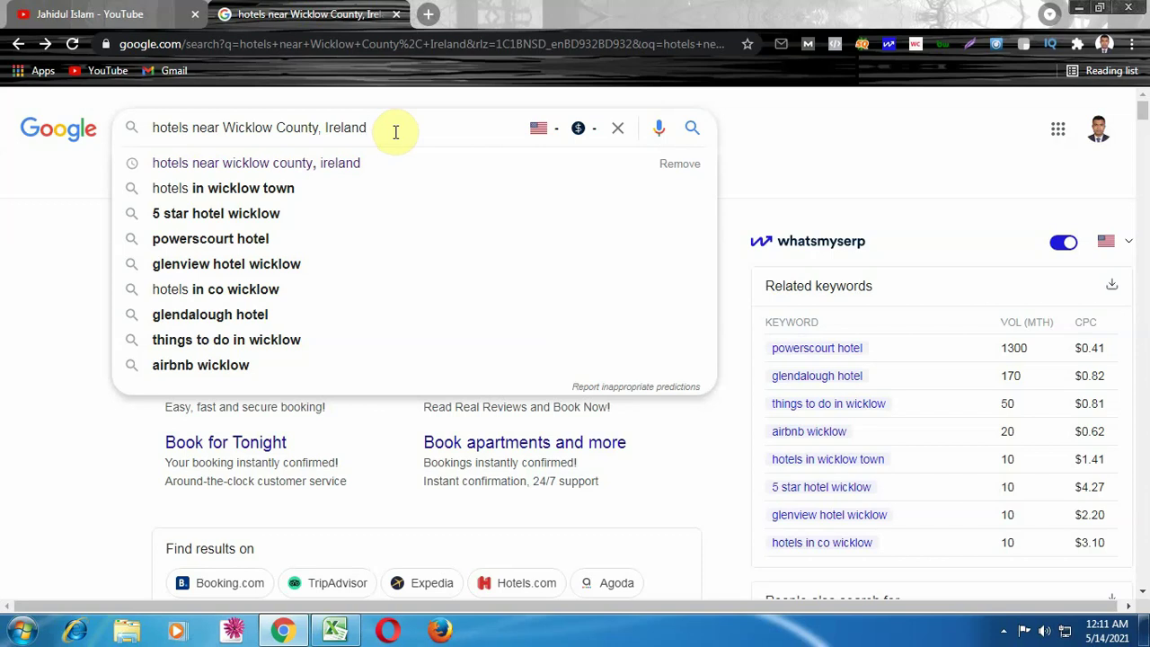
{"action": "key", "text": "Return"}
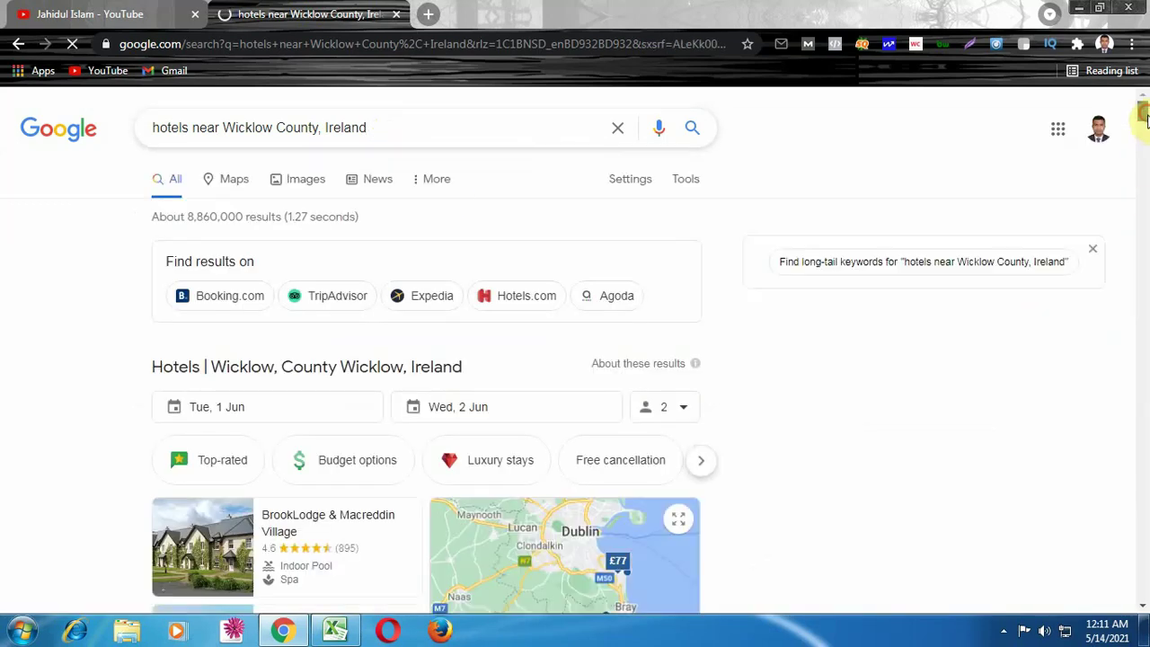
Open the full list of Wicklow hotels from the hotel section of the search results
{"action": "mouse_move", "coordinate": [1145, 118]}
{"action": "left_mouse_down"}
{"action": "mouse_move", "coordinate": [1147, 153]}
{"action": "mouse_move", "coordinate": [1146, 132]}
{"action": "left_mouse_up"}
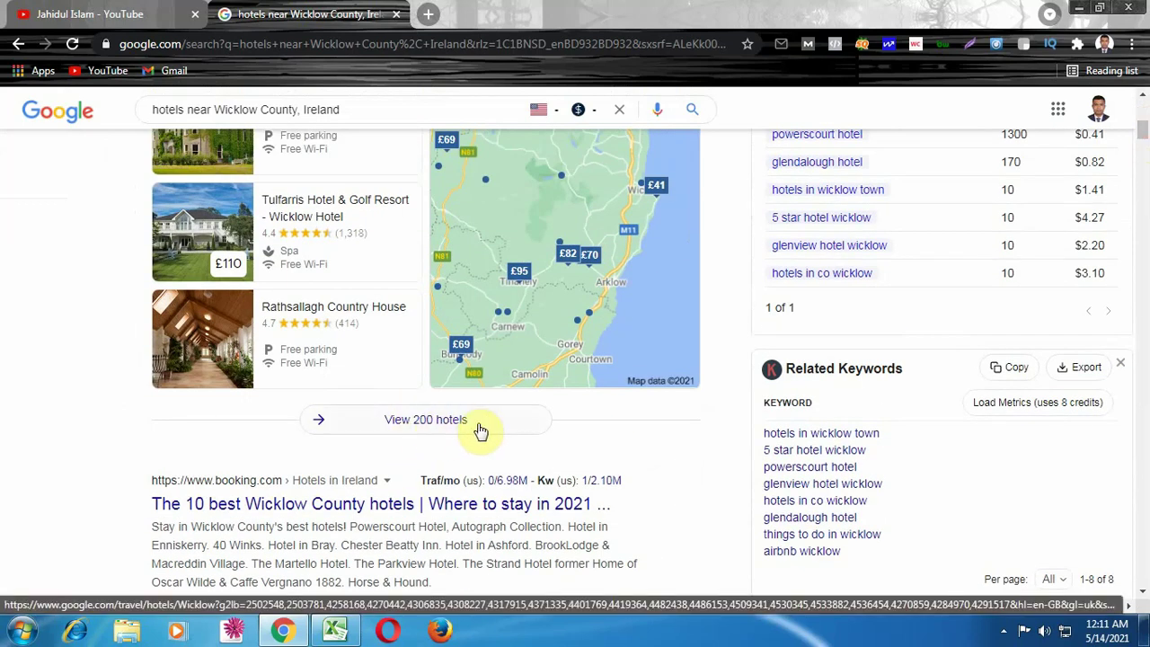
{"action": "left_click_drag", "start_coordinate": [1144, 135], "coordinate": [1144, 128]}
{"action": "scroll", "coordinate": [1144, 135], "scroll_direction": "down", "scroll_amount": 4}
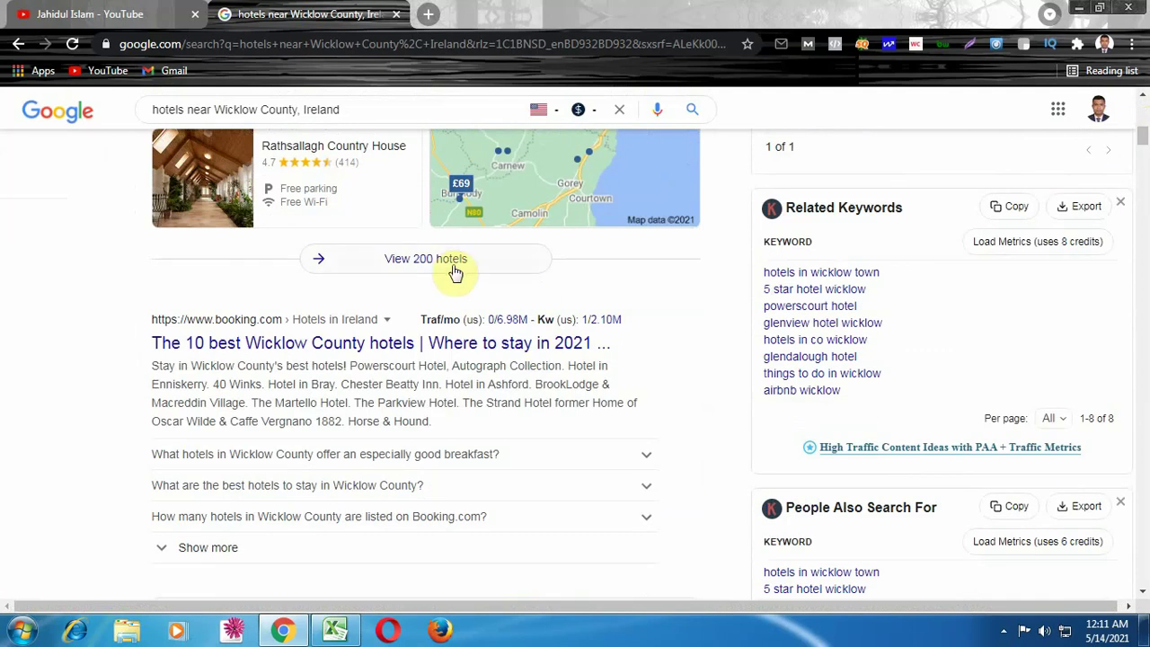
{"action": "left_click", "coordinate": [449, 267]}
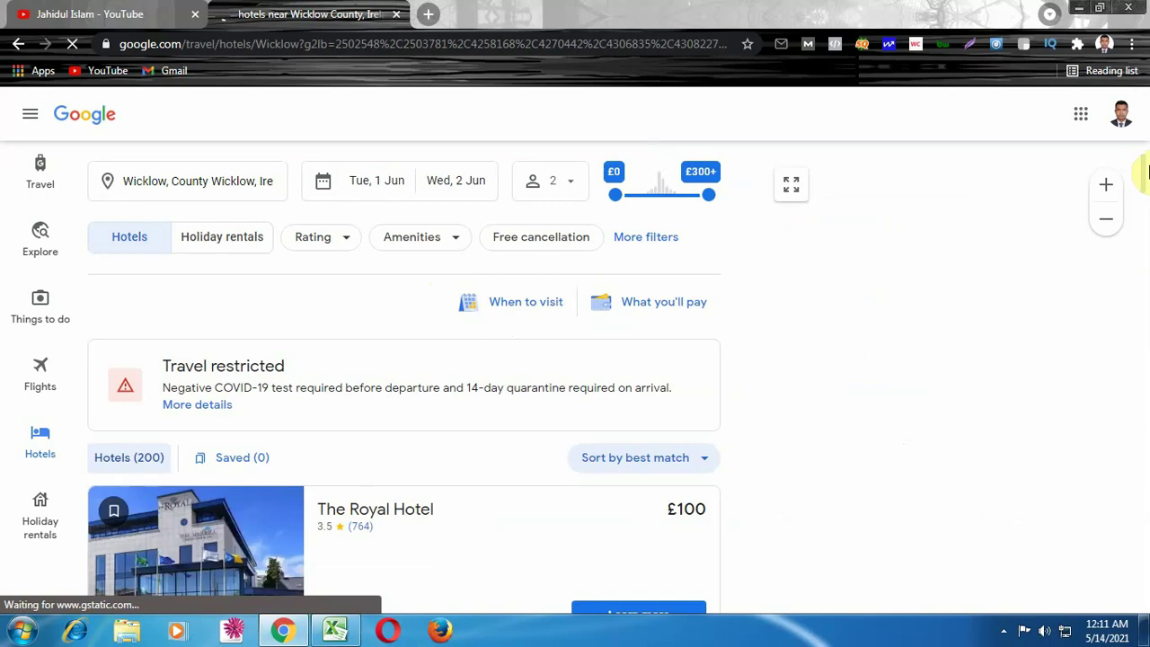
Look through the first page of hotel listings, check the result range at its end, and return to the first listing
{"action": "left_click_drag", "start_coordinate": [1146, 173], "coordinate": [1146, 373]}
{"action": "scroll", "coordinate": [647, 464], "scroll_direction": "down", "scroll_amount": 1}
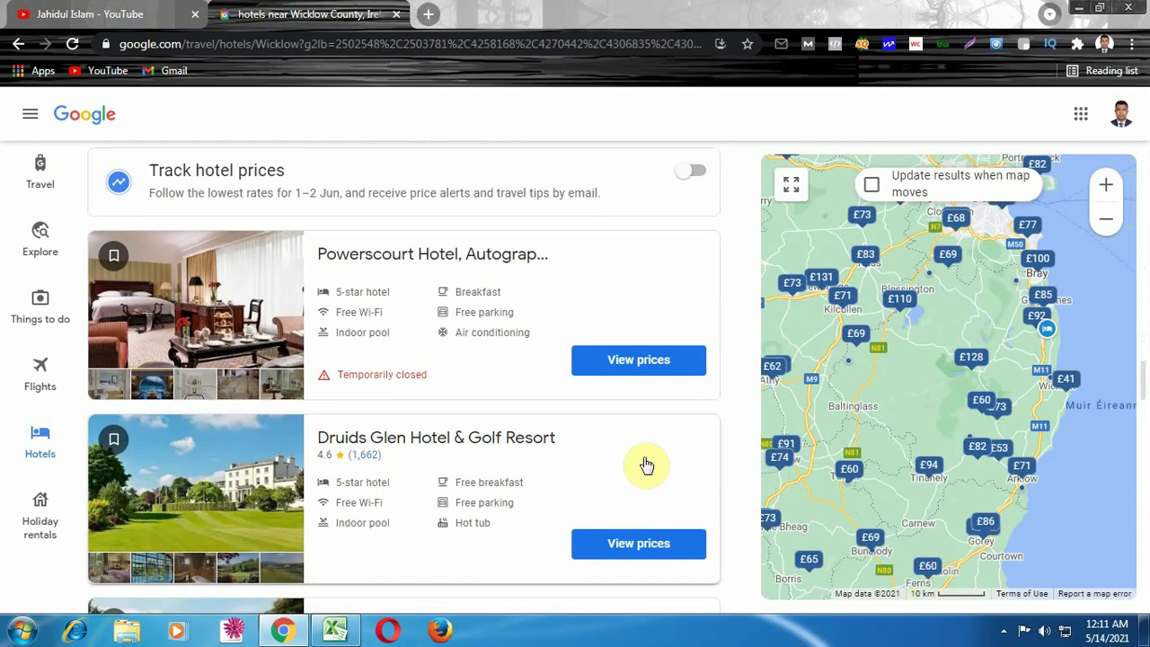
{"action": "scroll", "coordinate": [647, 465], "scroll_direction": "down", "scroll_amount": 7}
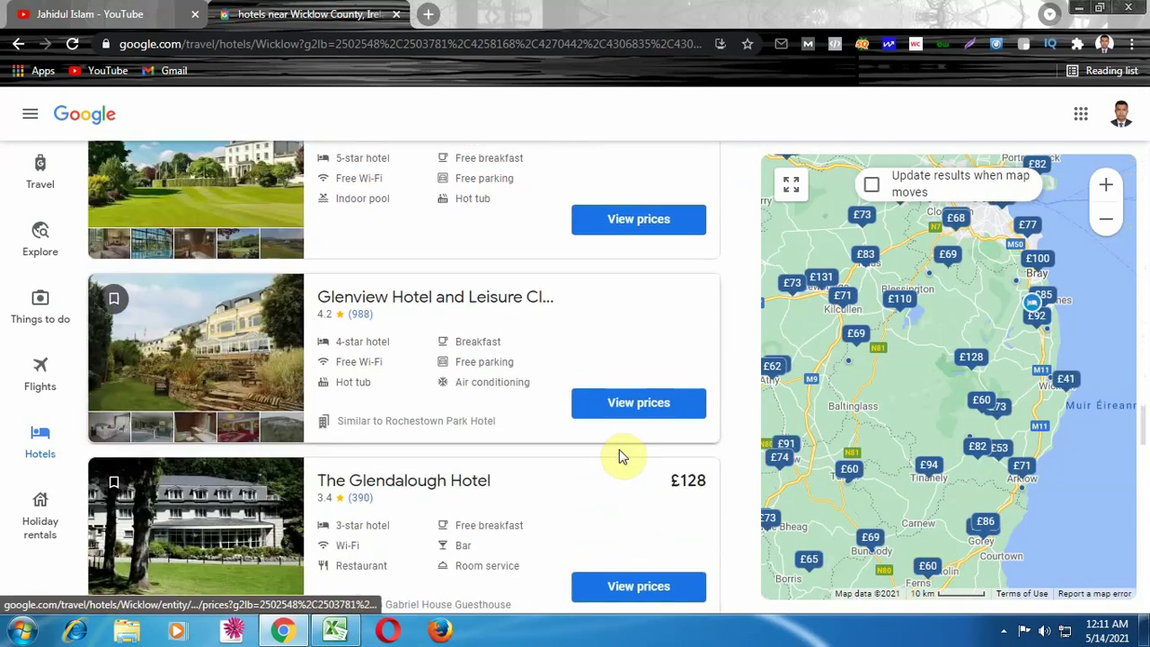
{"action": "scroll", "coordinate": [581, 452], "scroll_direction": "down", "scroll_amount": 8}
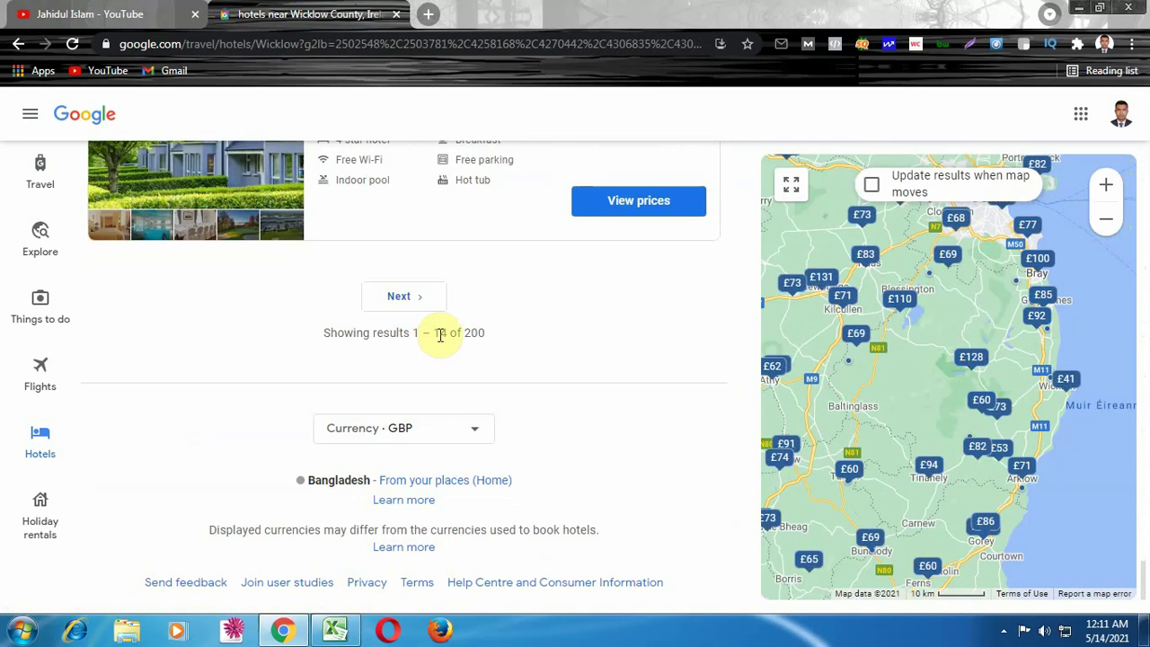
{"action": "left_click_drag", "start_coordinate": [444, 335], "coordinate": [403, 334]}
{"action": "left_click", "coordinate": [508, 350]}
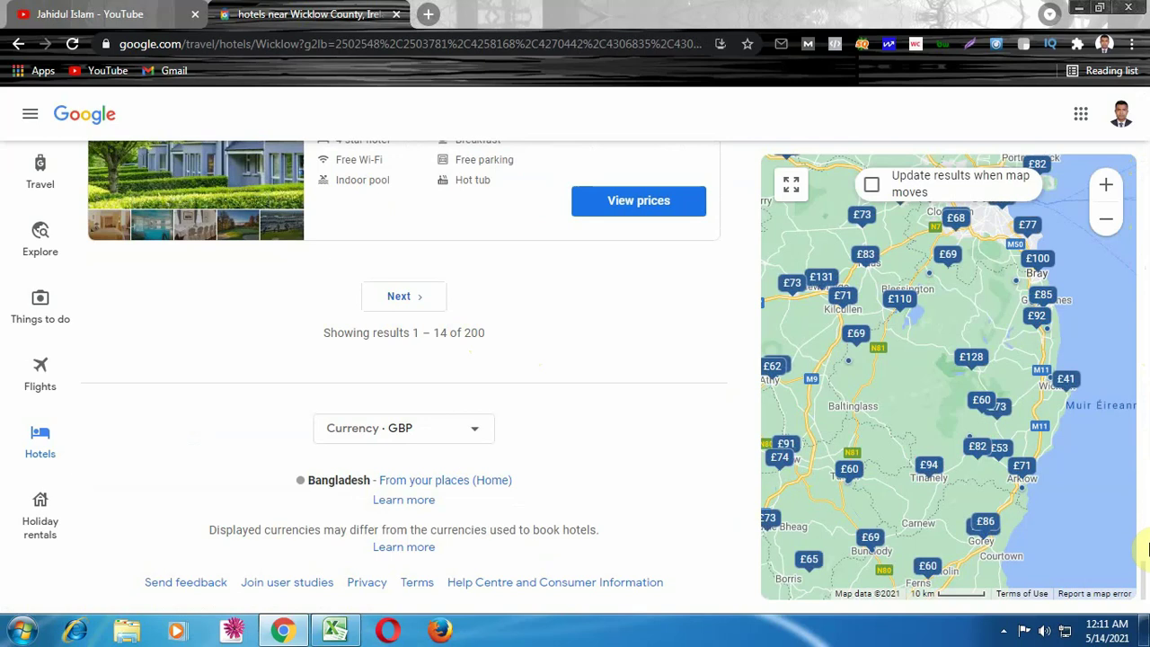
{"action": "left_click_drag", "start_coordinate": [1146, 550], "coordinate": [1141, 136]}
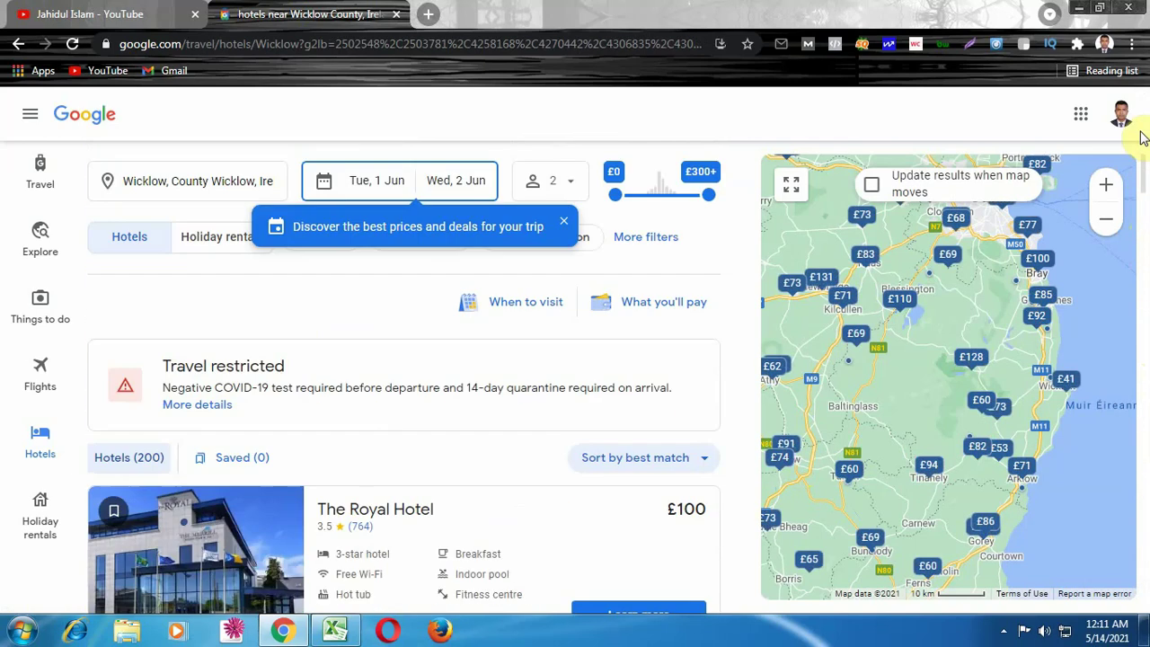
Open The Royal Hotel and Birchdale House Bed and Breakfast listings in separate new tabs
{"action": "scroll", "coordinate": [1132, 189], "scroll_direction": "down", "scroll_amount": 2}
{"action": "mouse_move", "coordinate": [364, 320]}
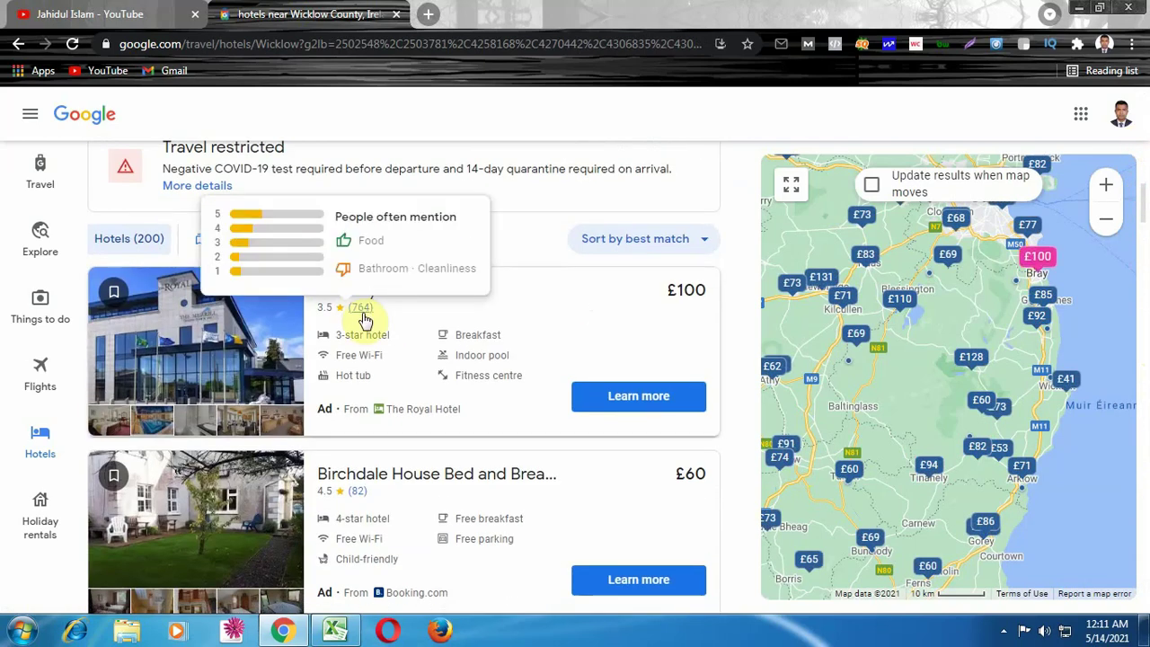
{"action": "right_click", "coordinate": [395, 288]}
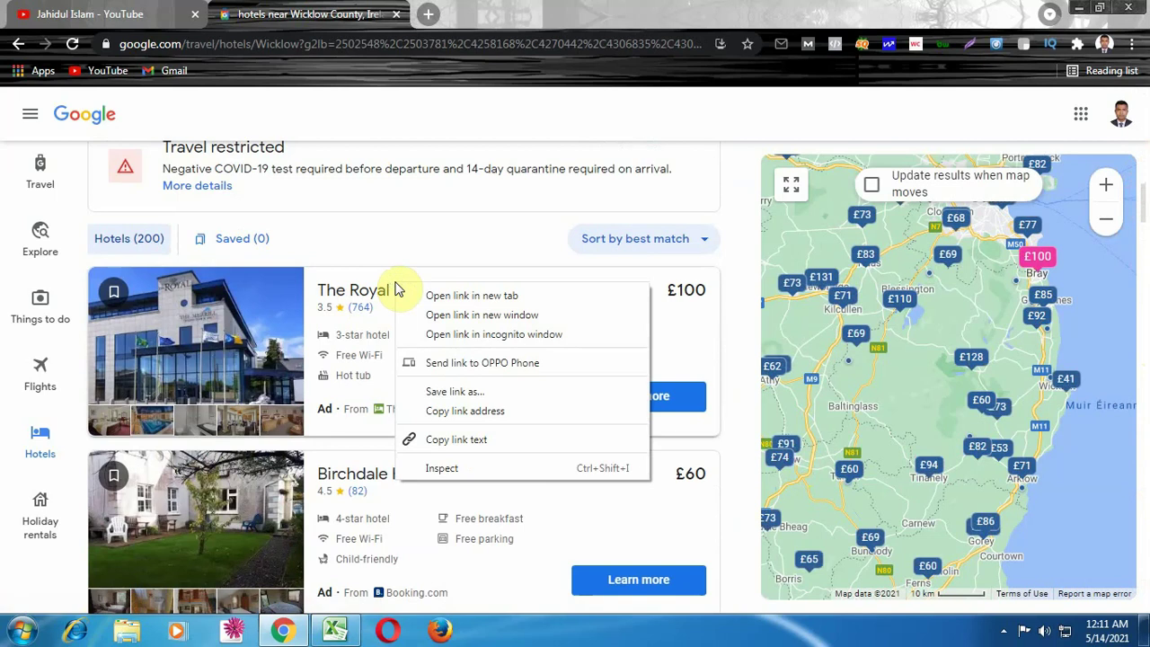
{"action": "left_click", "coordinate": [423, 297]}
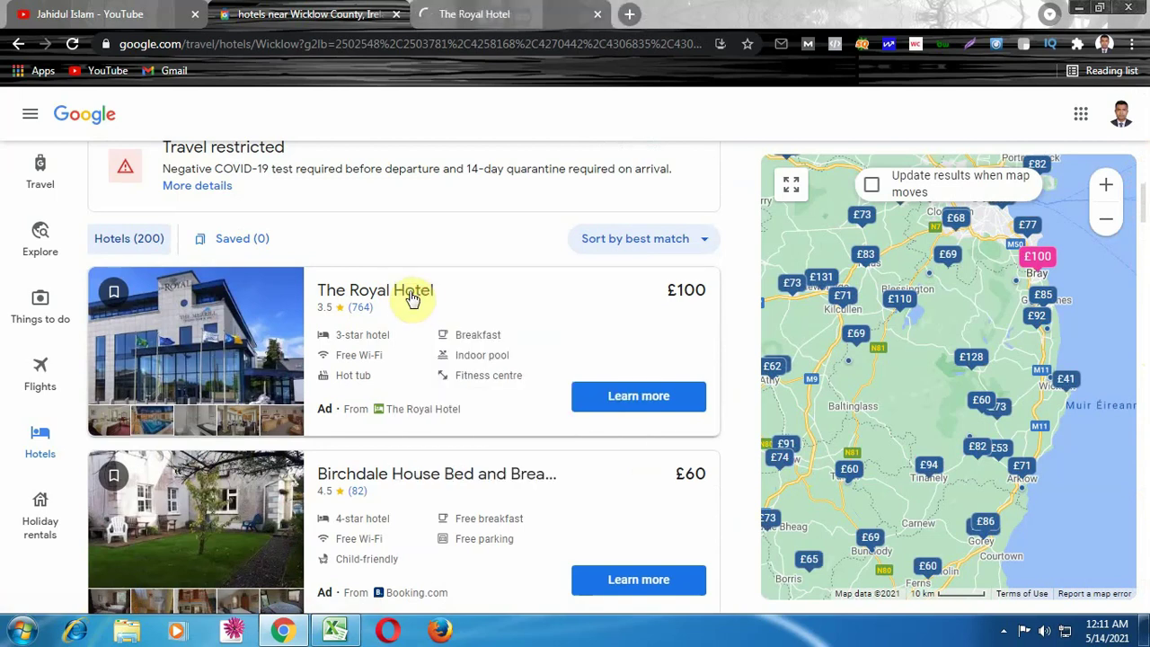
{"action": "scroll", "coordinate": [411, 358], "scroll_direction": "down", "scroll_amount": 2}
{"action": "right_click", "coordinate": [393, 339]}
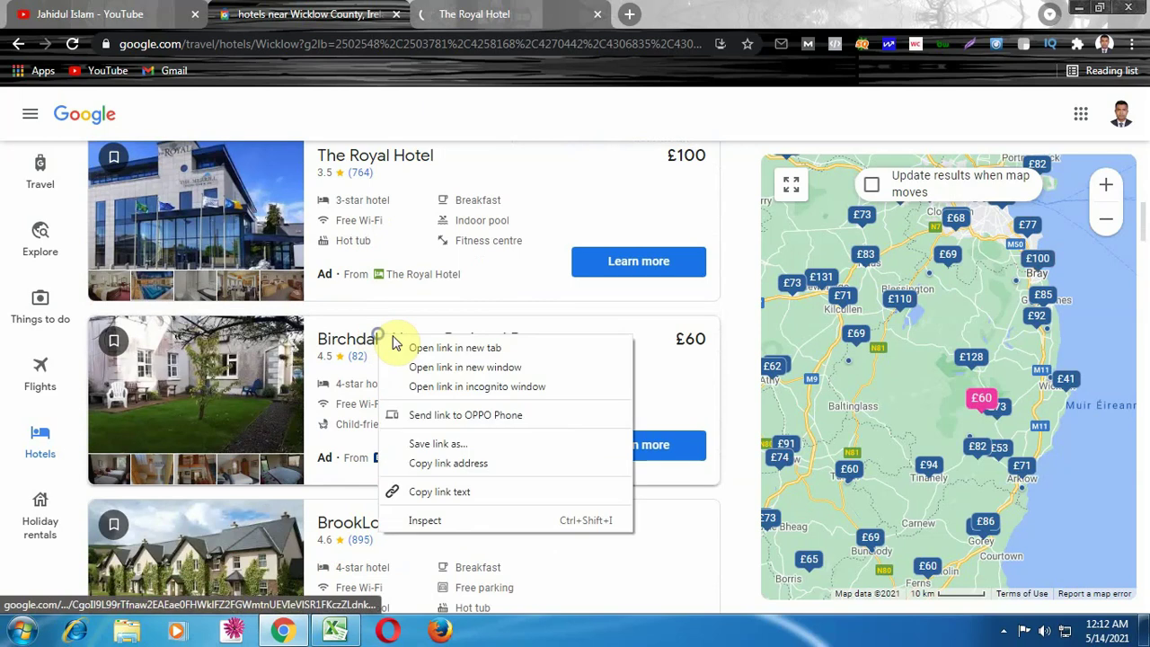
{"action": "left_click", "coordinate": [395, 345]}
Open the BrookLodge & Macreddin Village, Tinakilly Country House and Tulfarris Hotel & Golf Resort listings in separate new tabs
{"action": "scroll", "coordinate": [398, 351], "scroll_direction": "down", "scroll_amount": 2}
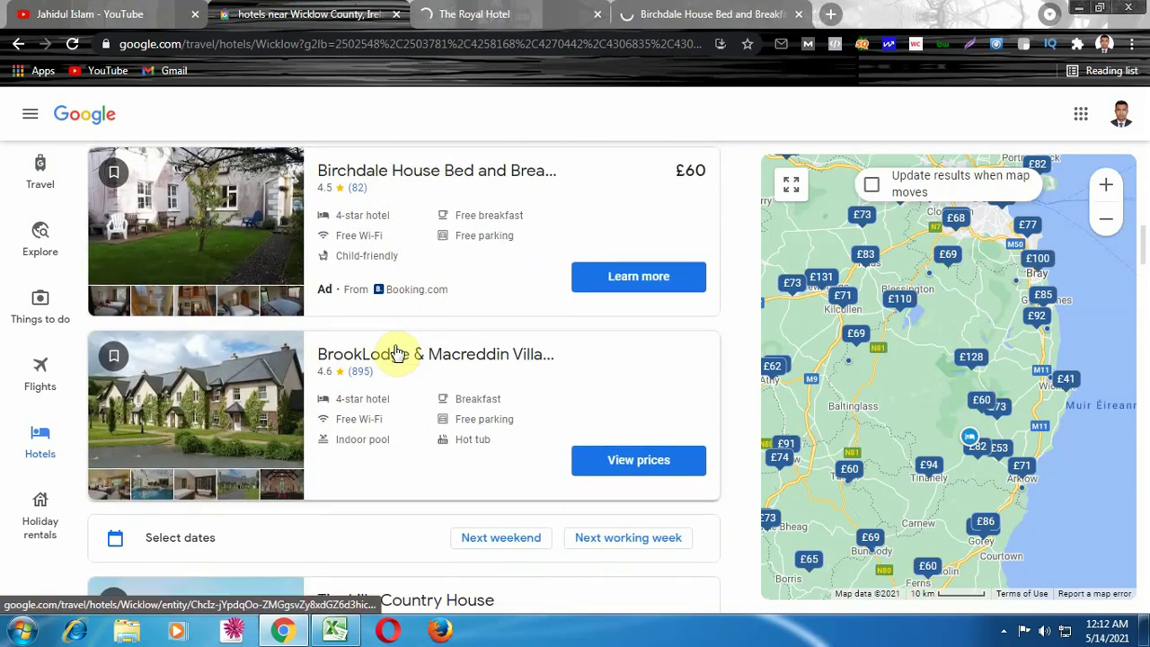
{"action": "right_click", "coordinate": [398, 353]}
{"action": "left_click", "coordinate": [410, 367]}
{"action": "scroll", "coordinate": [409, 354], "scroll_direction": "down", "scroll_amount": 3}
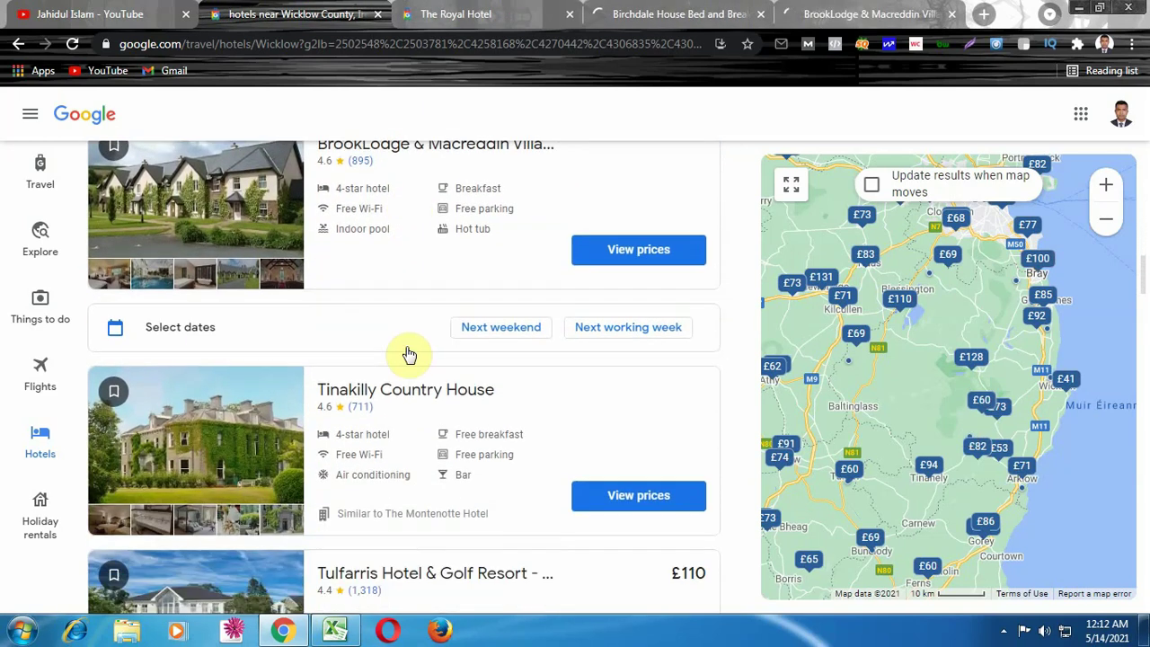
{"action": "scroll", "coordinate": [408, 354], "scroll_direction": "down", "scroll_amount": 1}
{"action": "right_click", "coordinate": [388, 303]}
{"action": "left_click", "coordinate": [397, 315]}
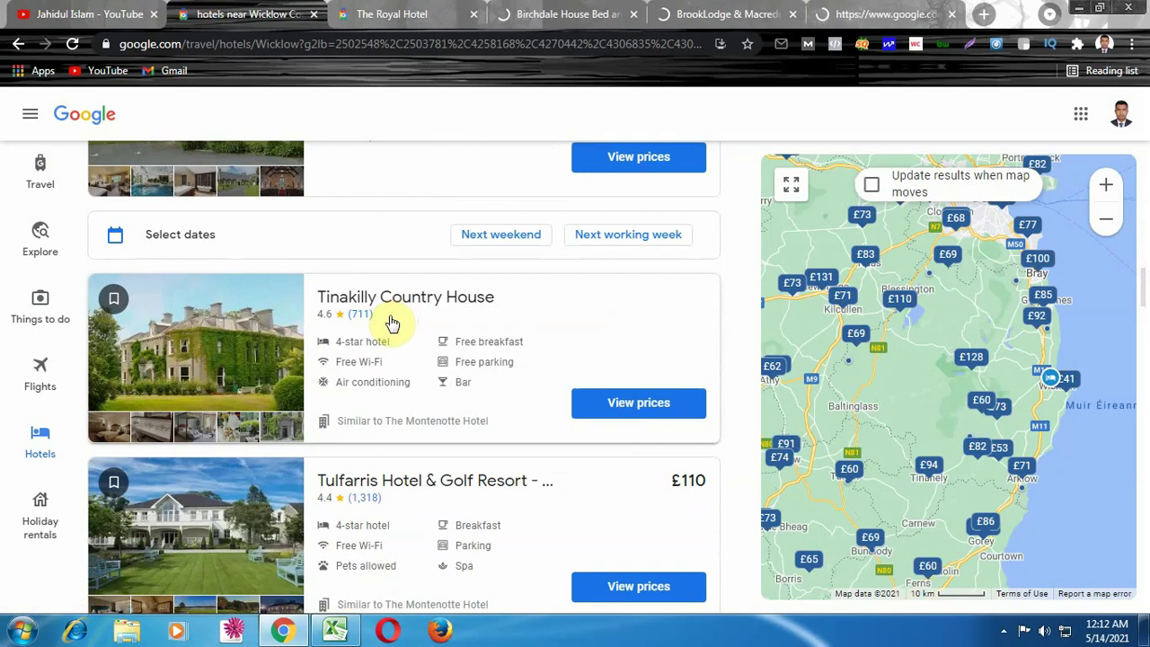
{"action": "right_click", "coordinate": [390, 279]}
{"action": "left_click", "coordinate": [422, 290]}
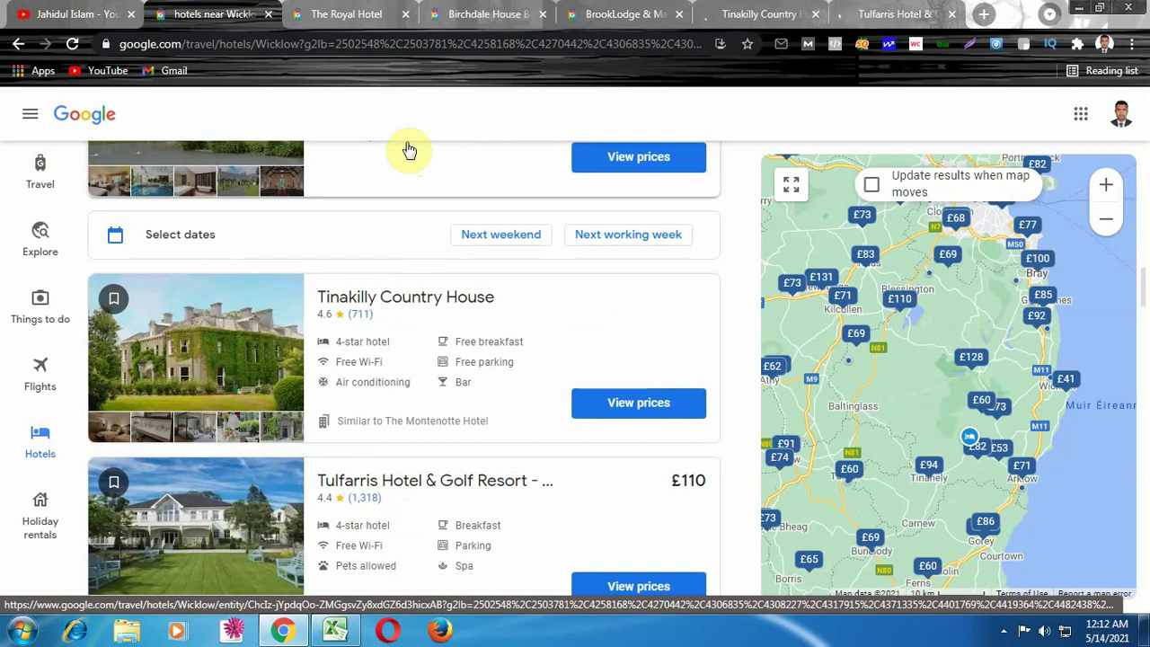
Show the overview of The Royal Hotel and check the postcode in its address
{"action": "left_click", "coordinate": [336, 13]}
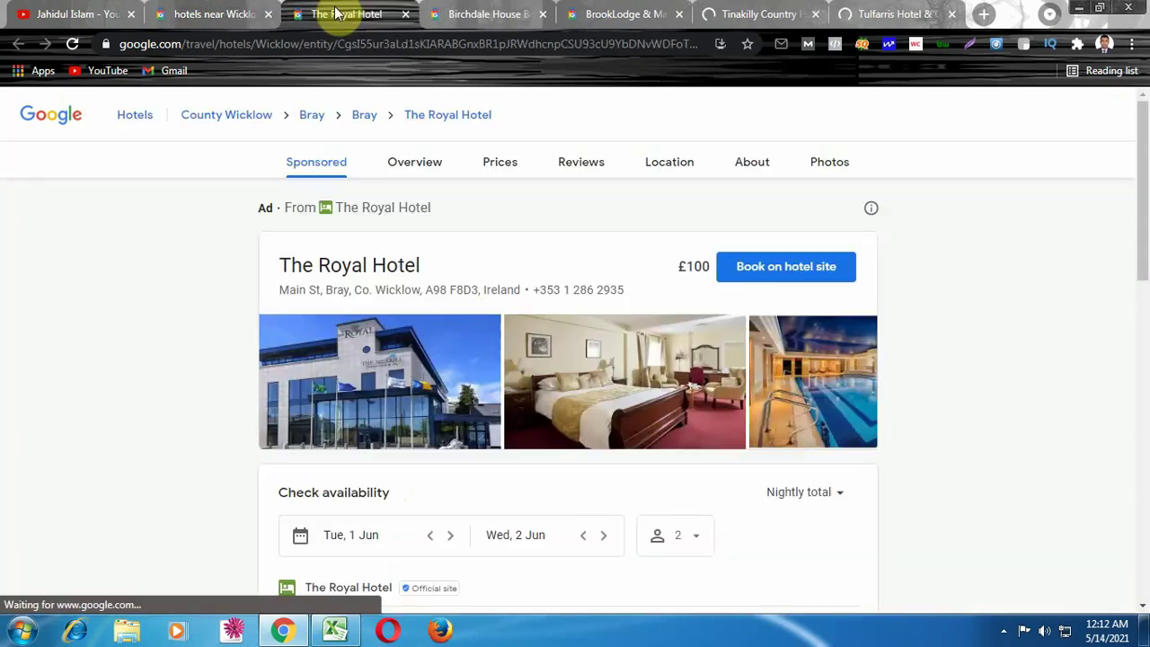
{"action": "left_click", "coordinate": [398, 171]}
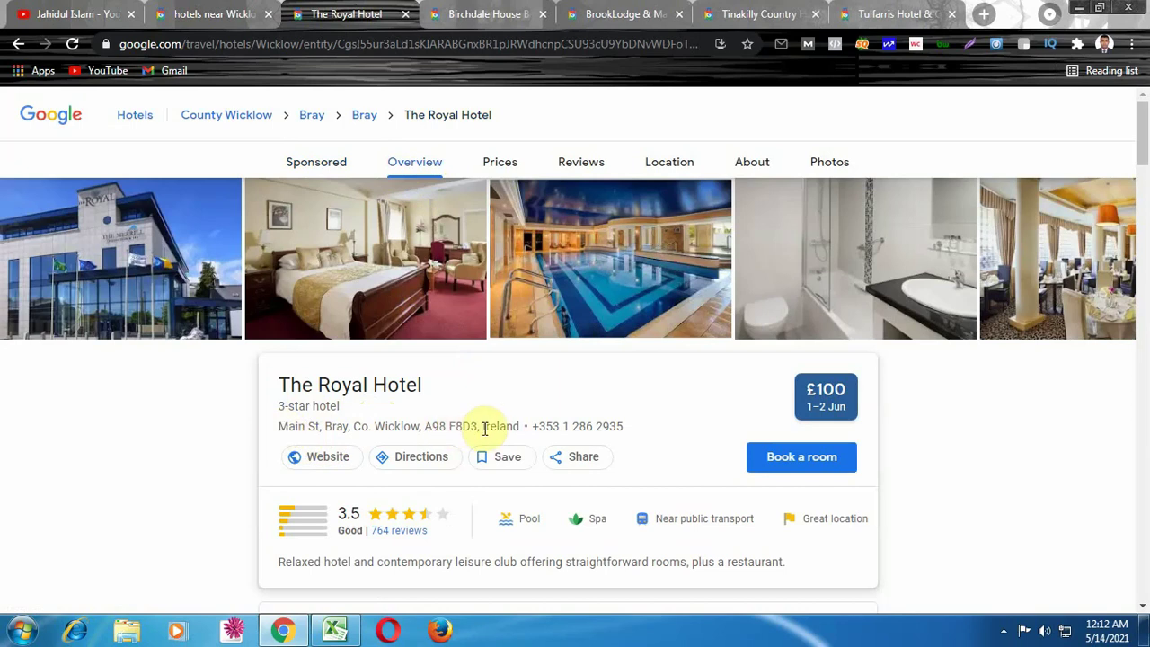
{"action": "left_click_drag", "start_coordinate": [423, 429], "coordinate": [473, 429]}
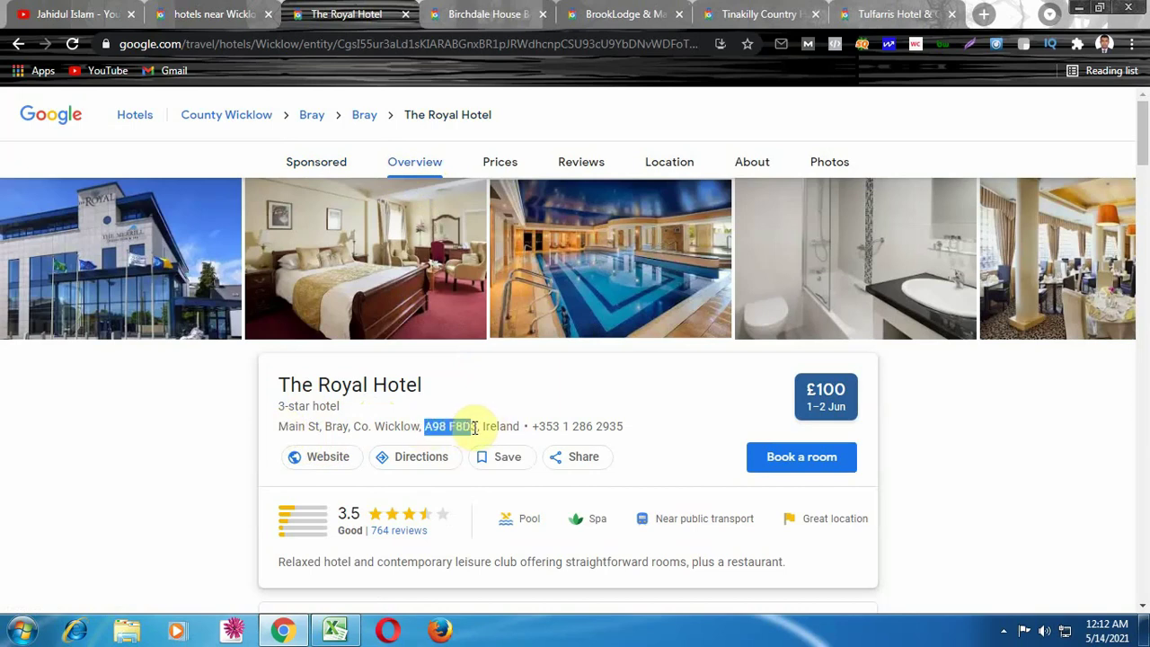
{"action": "left_click", "coordinate": [476, 428]}
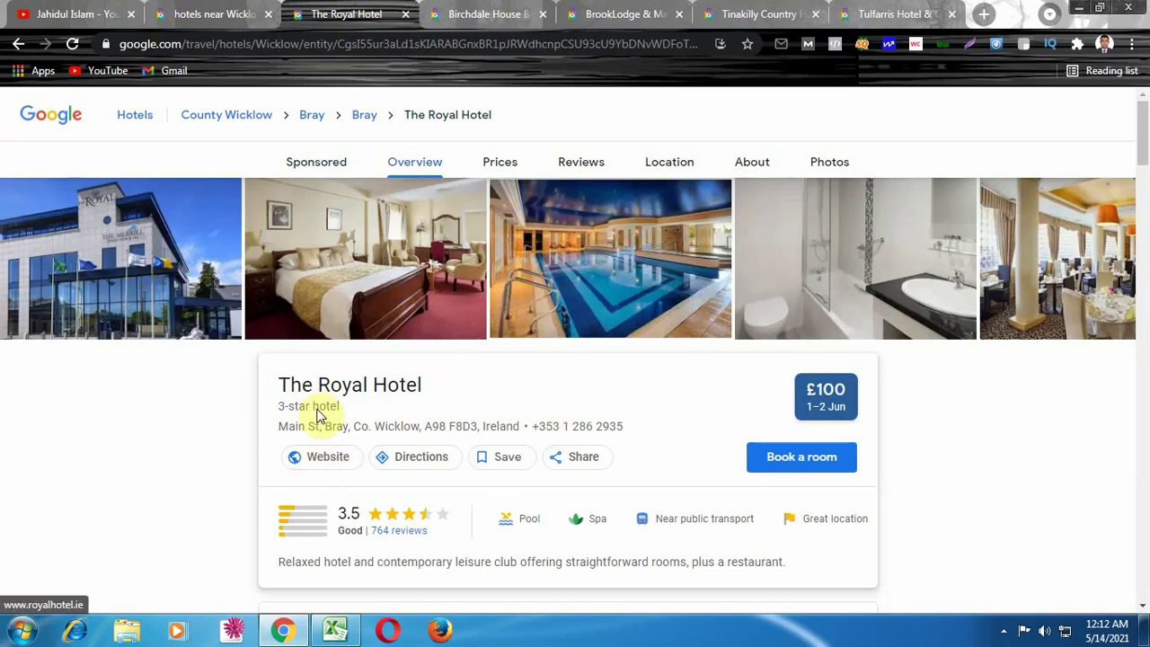
Copy the hotel name "The Royal Hotel" from its overview
{"action": "triple_click", "coordinate": [344, 388]}
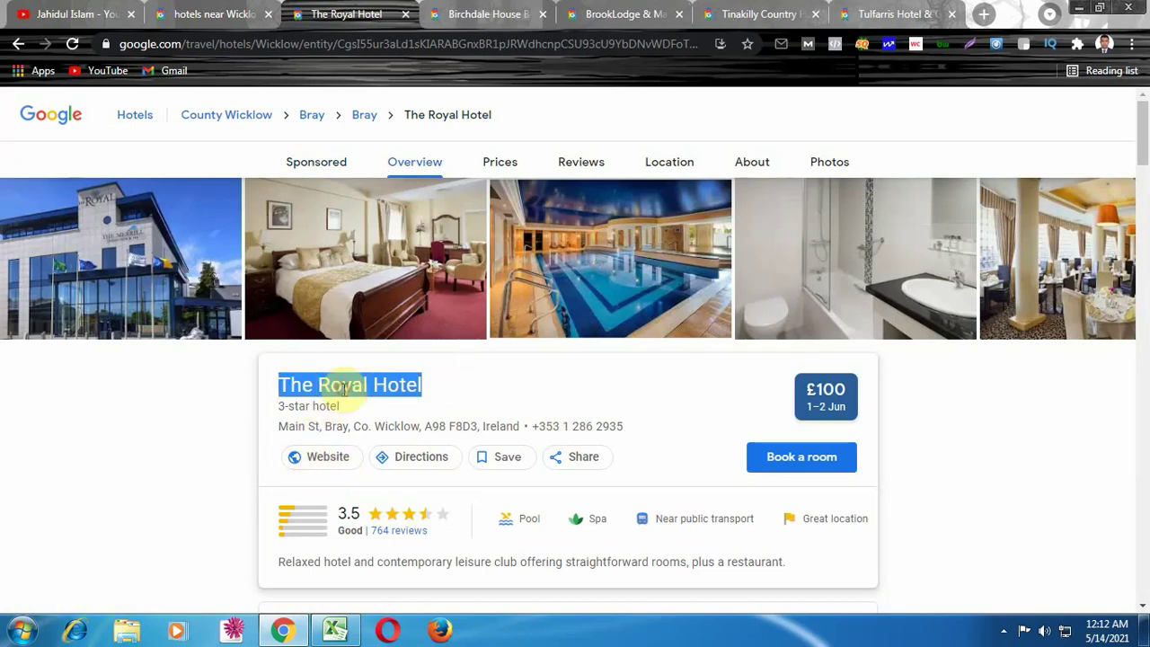
{"action": "right_click", "coordinate": [344, 389]}
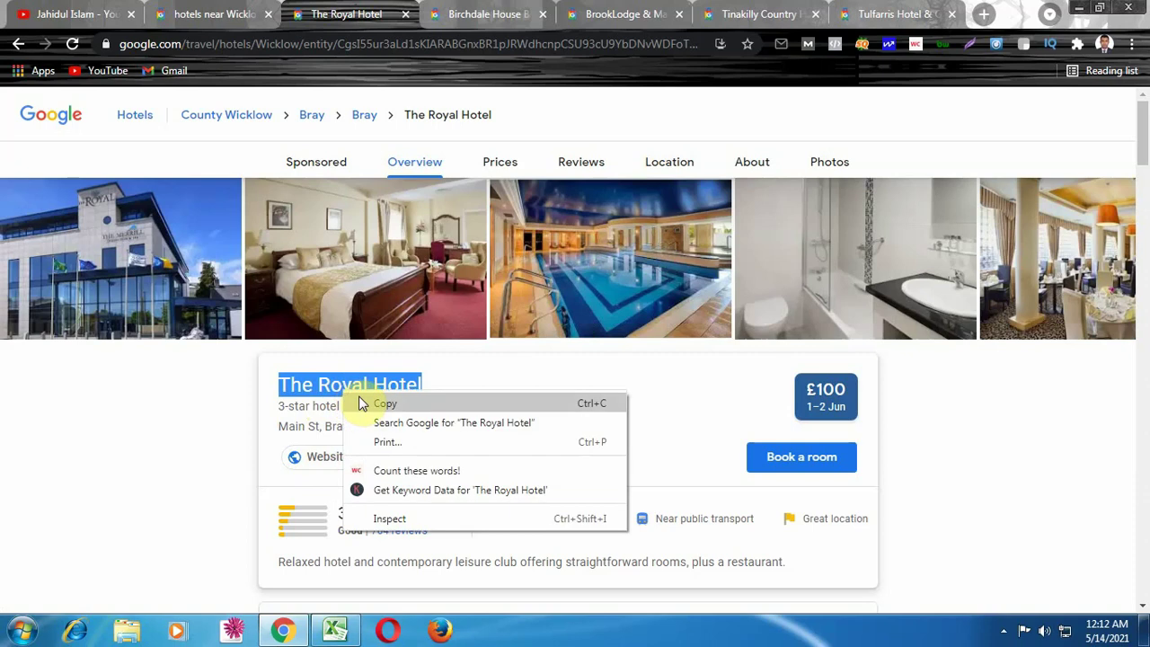
{"action": "left_click", "coordinate": [359, 403]}
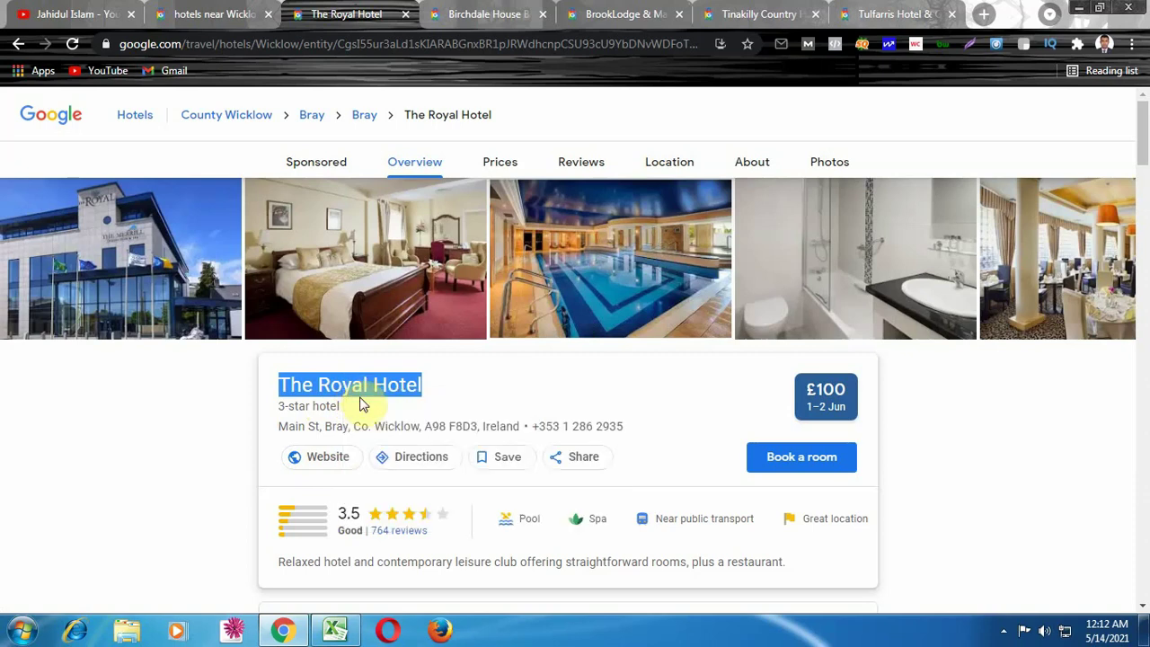
Switch to the Wicklow hotel list workbook in Excel and enter the headers "Hotel Name" in A1 and "Address" in B1
{"action": "left_click", "coordinate": [350, 634]}
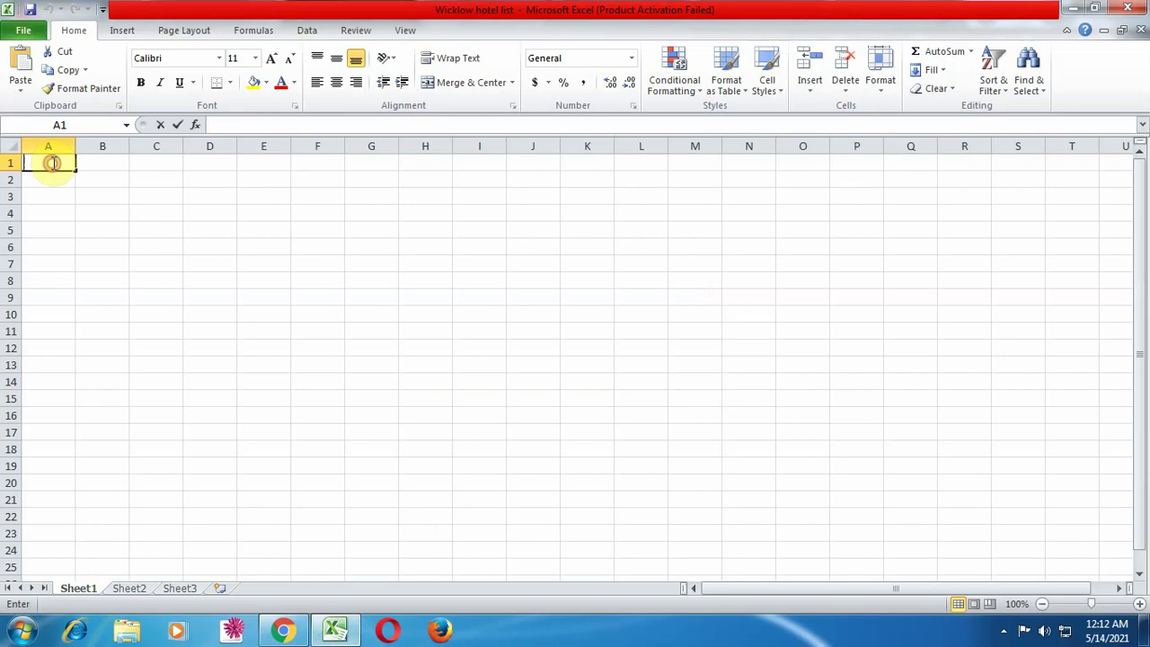
{"action": "type", "text": "Ho"}
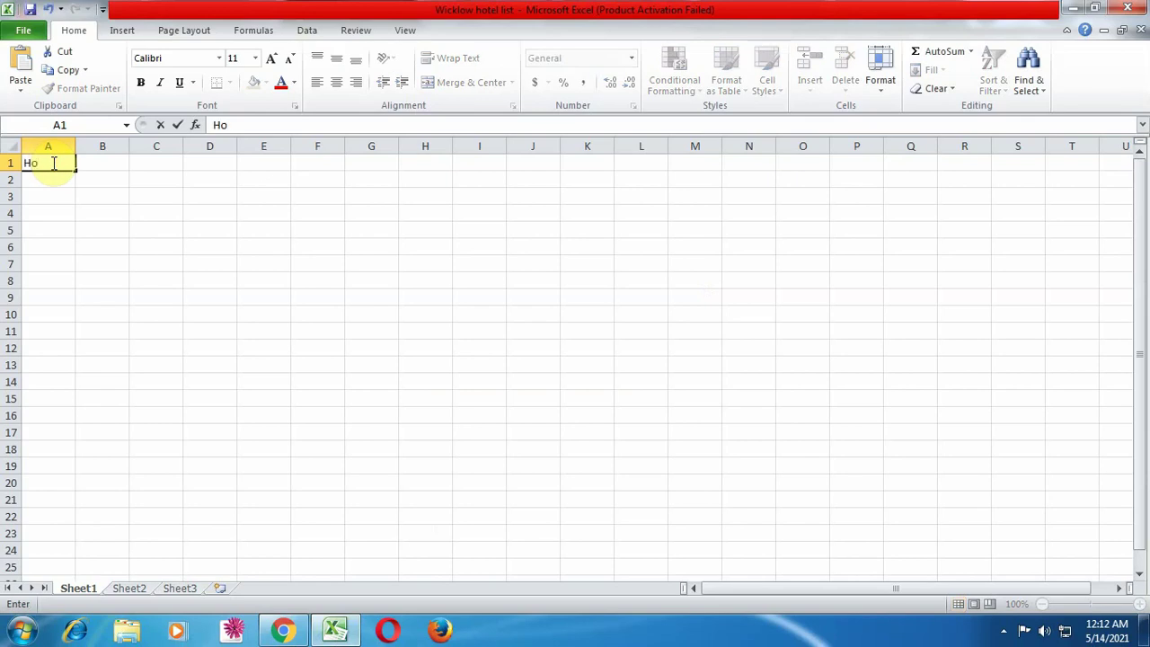
{"action": "type", "text": "tel Name"}
{"action": "key", "text": "Tab"}
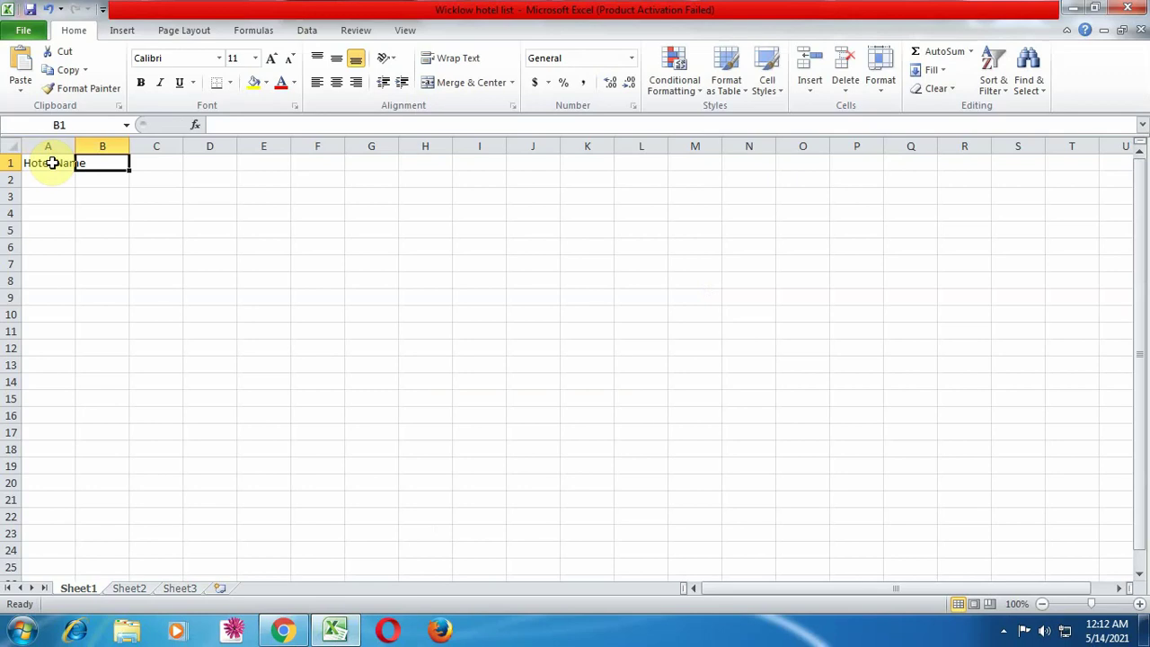
{"action": "type", "text": "Ad"}
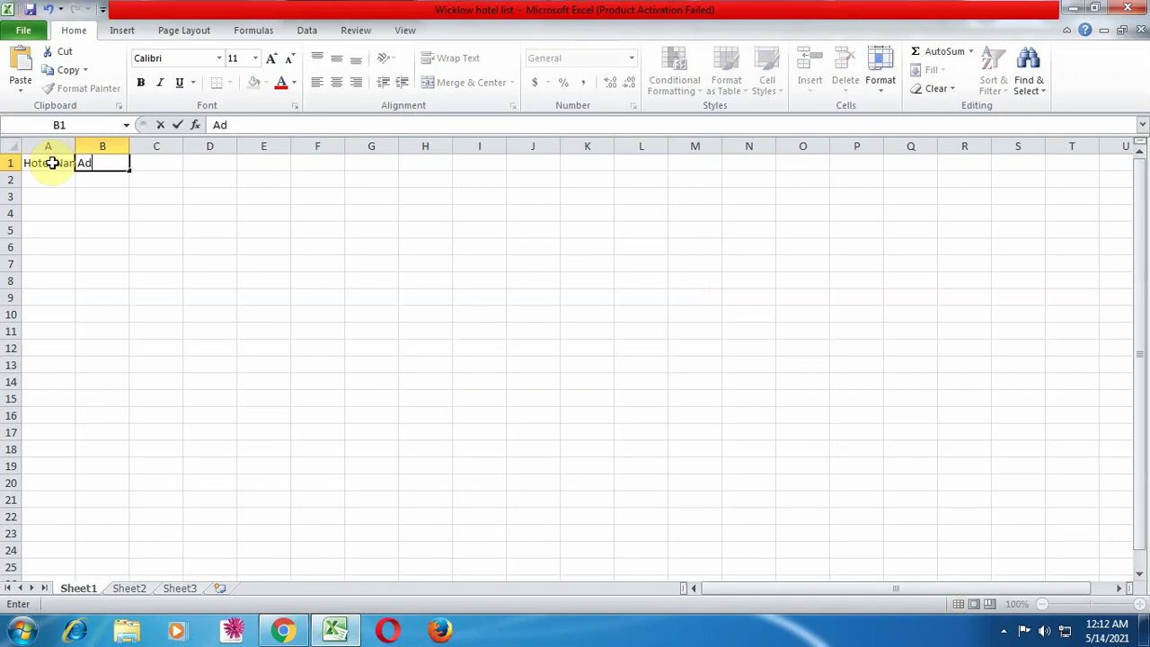
{"action": "type", "text": "dress"}
{"action": "left_click", "coordinate": [93, 197]}
Insert an empty column between the Hotel Name and Address columns
{"action": "left_click", "coordinate": [87, 146]}
{"action": "right_click", "coordinate": [88, 146]}
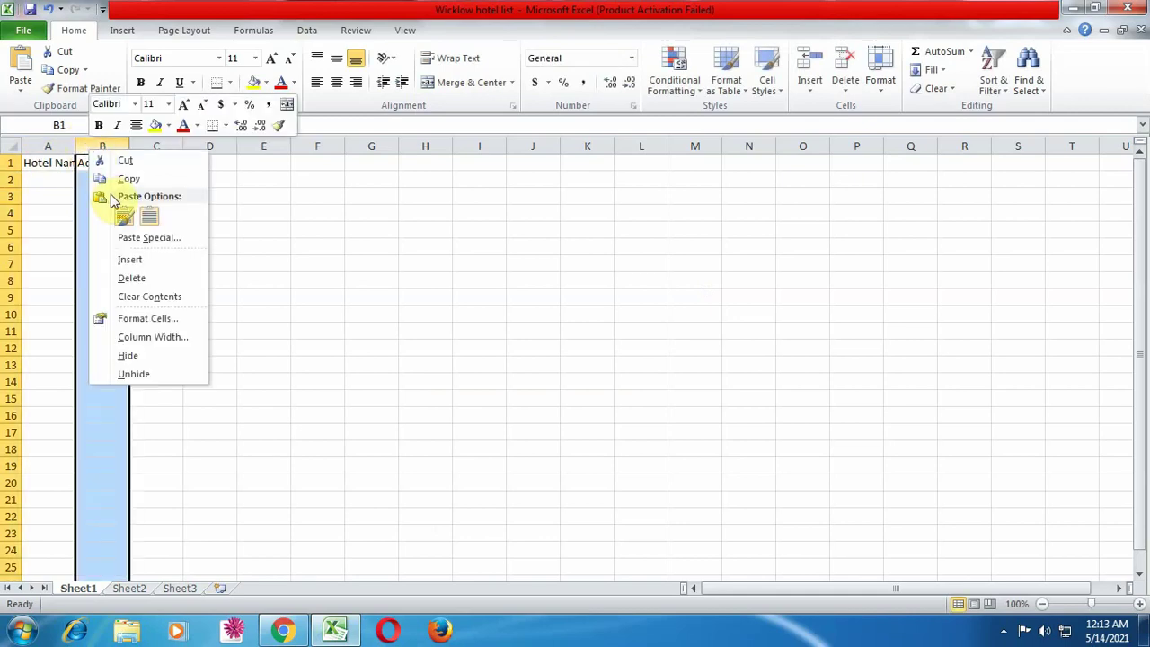
{"action": "left_click", "coordinate": [127, 259]}
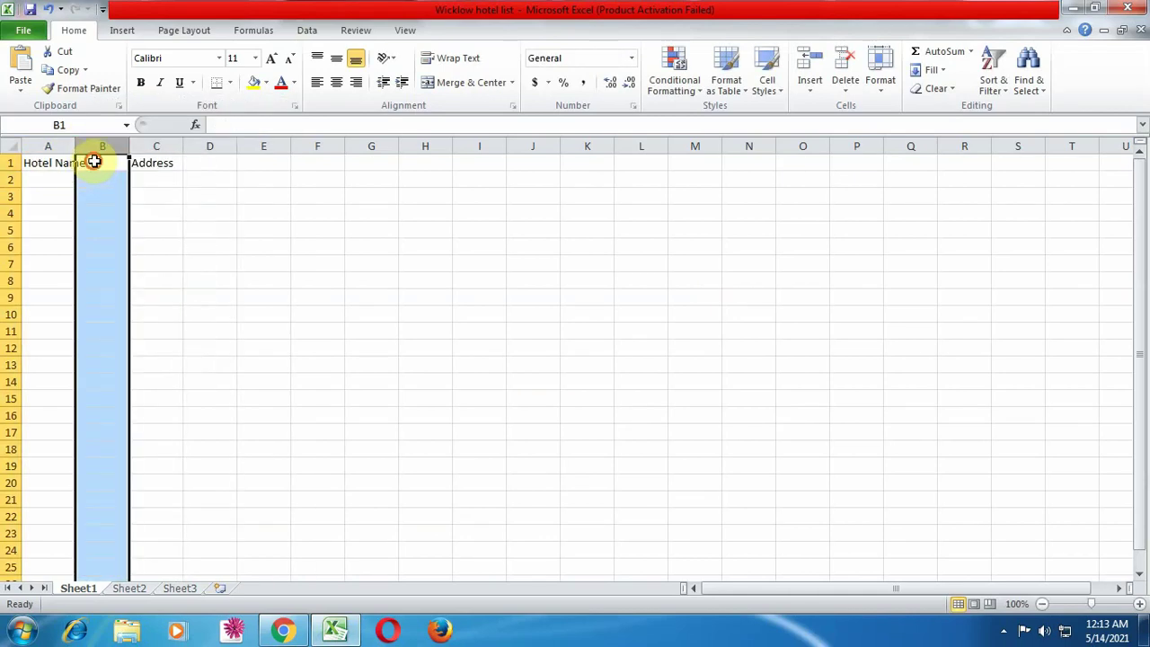
Enter the headers "Website" in B1, "Email" in D1 and "Phone" in E1
{"action": "left_click", "coordinate": [94, 162]}
{"action": "type", "text": "Website"}
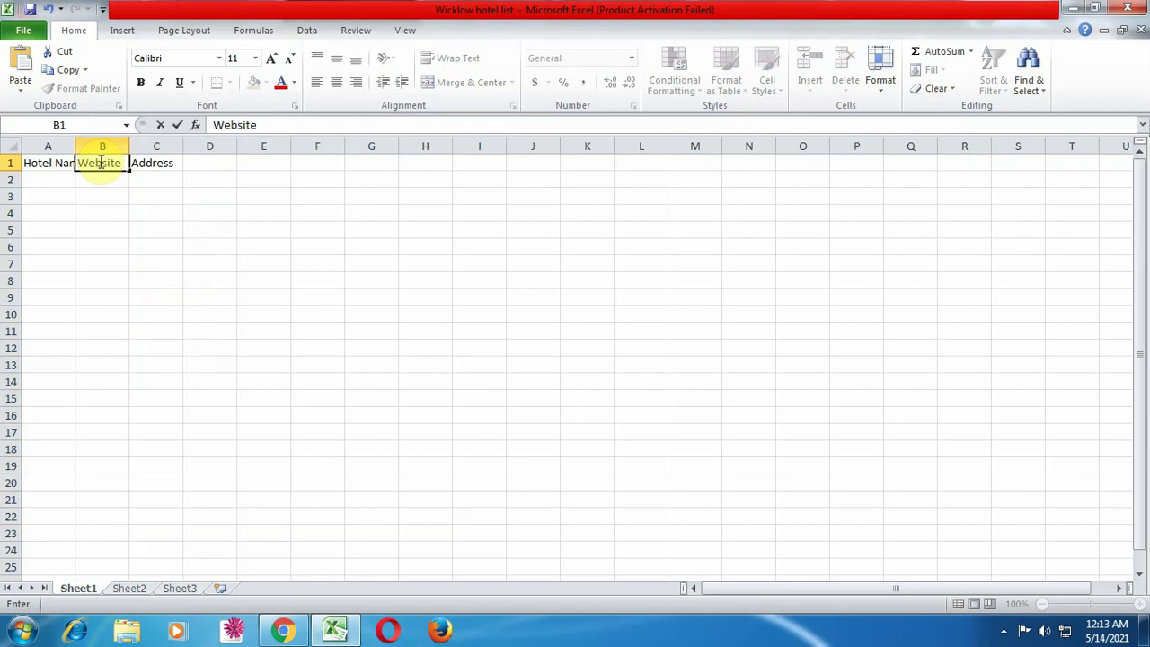
{"action": "left_click", "coordinate": [150, 192]}
{"action": "double_click", "coordinate": [222, 164]}
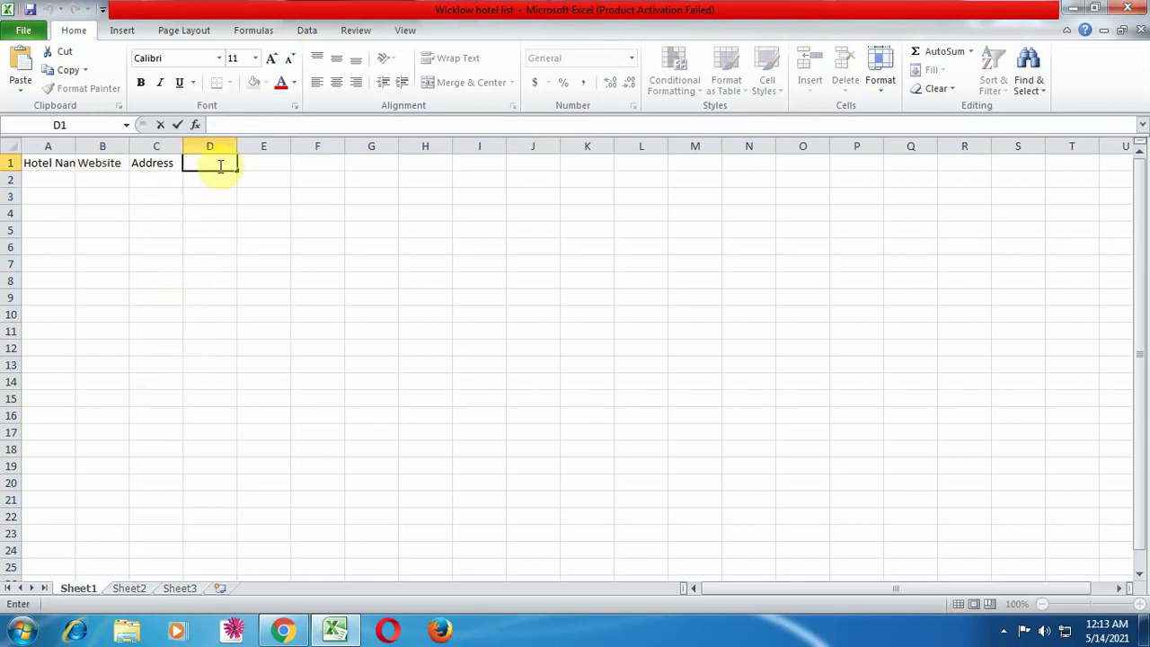
{"action": "type", "text": "Email"}
{"action": "key", "text": "Tab"}
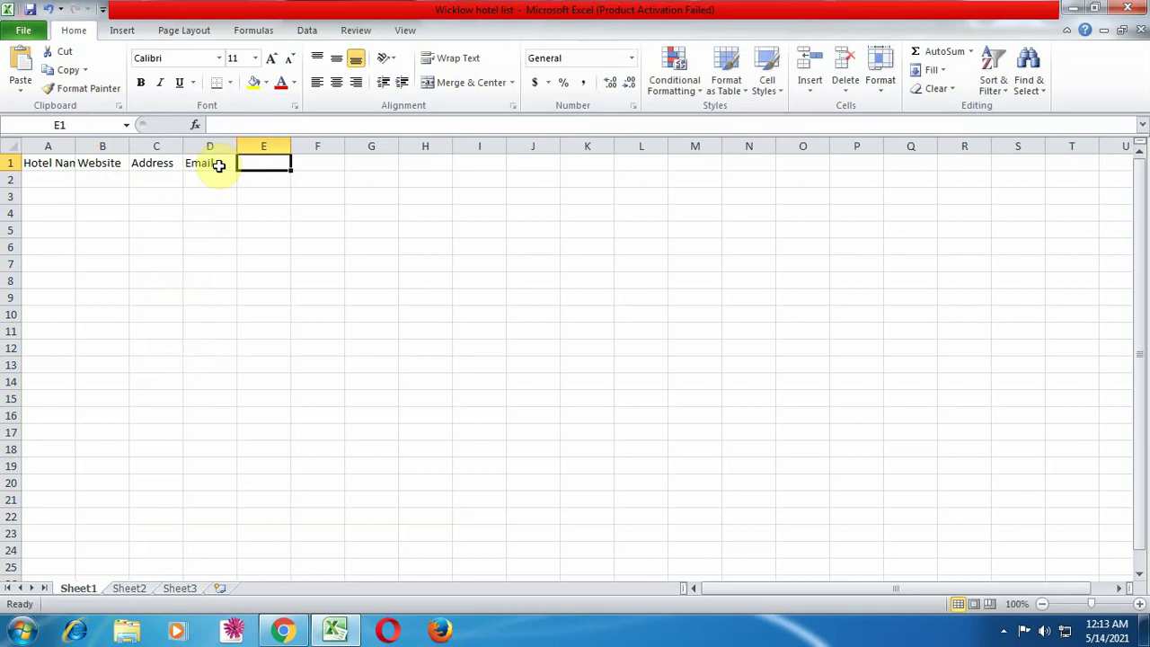
{"action": "type", "text": "Ph"}
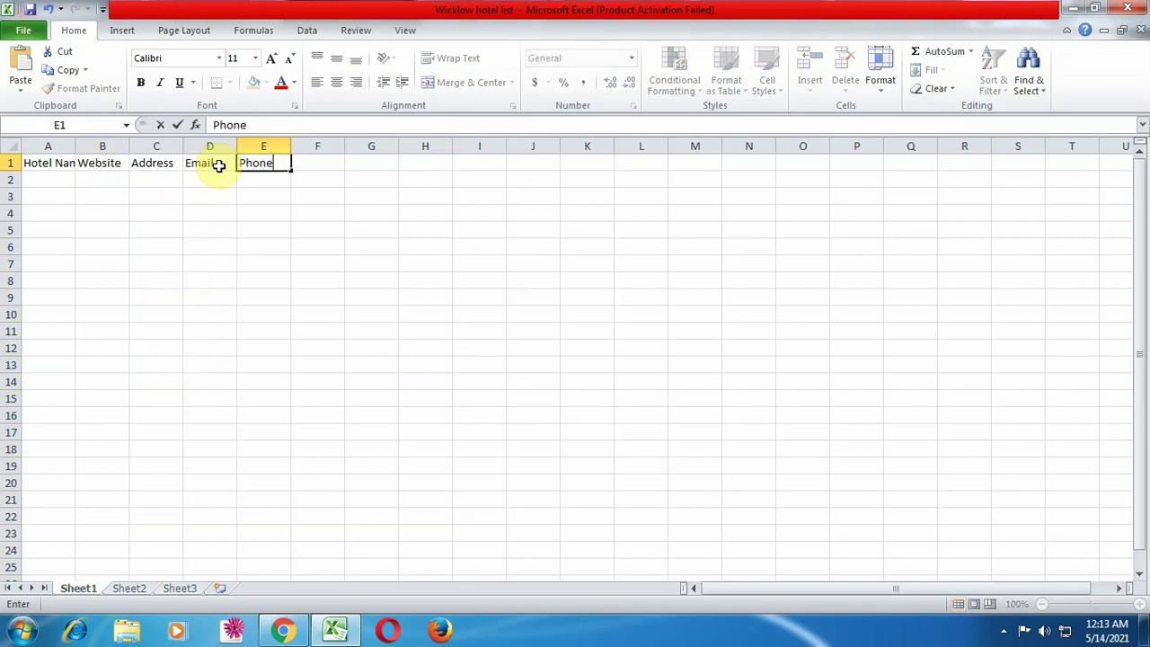
{"action": "type", "text": "one"}
{"action": "left_click", "coordinate": [246, 185]}
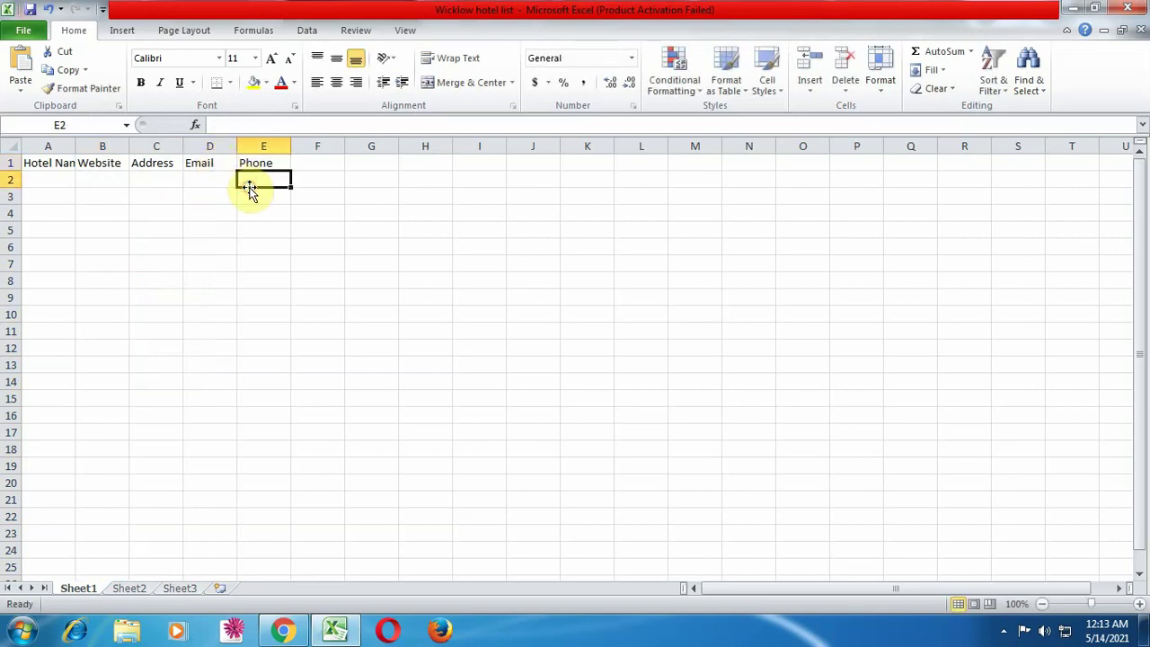
Fill the header cells A1:E1 with the lightest purple theme colour
{"action": "left_click", "coordinate": [9, 164]}
{"action": "left_click", "coordinate": [162, 196]}
{"action": "left_click_drag", "start_coordinate": [56, 162], "coordinate": [244, 162]}
{"action": "left_click", "coordinate": [267, 84]}
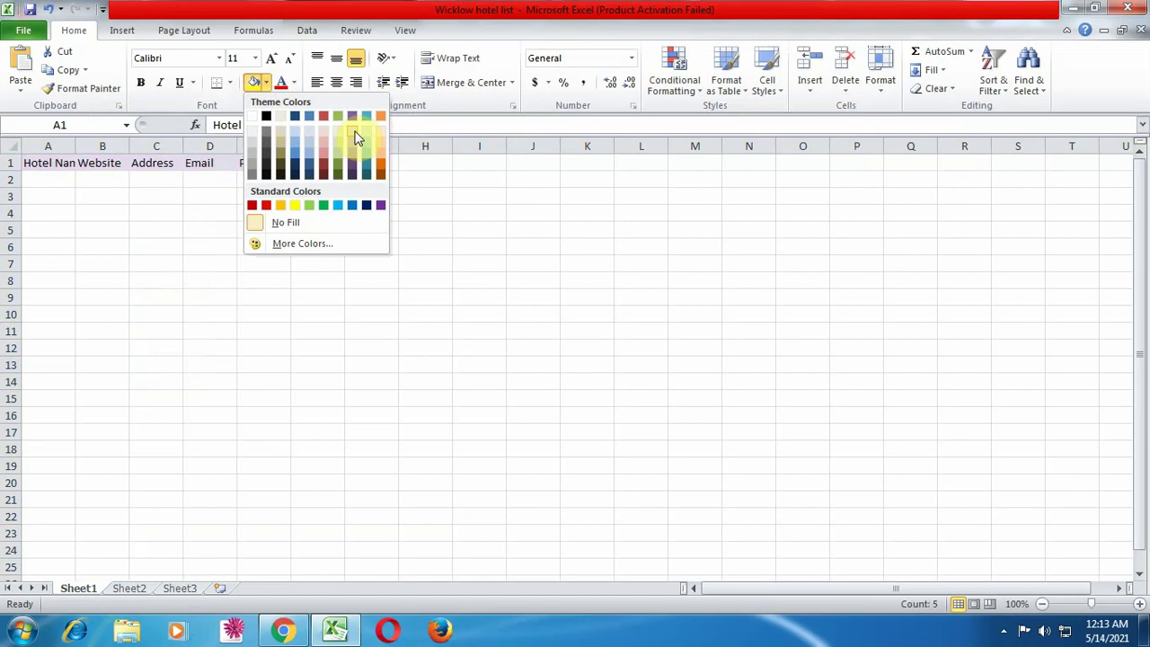
{"action": "left_click", "coordinate": [354, 132]}
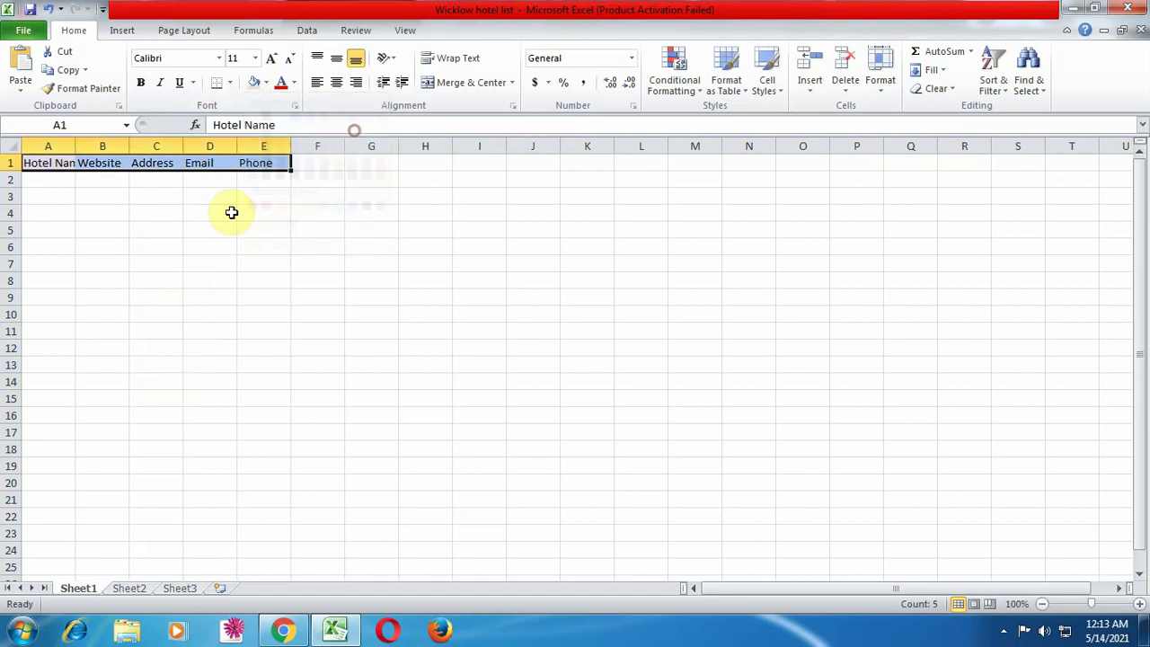
Make the header cells A1:E1 bold and fit column A to the width of its header text
{"action": "left_click", "coordinate": [272, 60]}
{"action": "left_click", "coordinate": [257, 267]}
{"action": "double_click", "coordinate": [76, 139]}
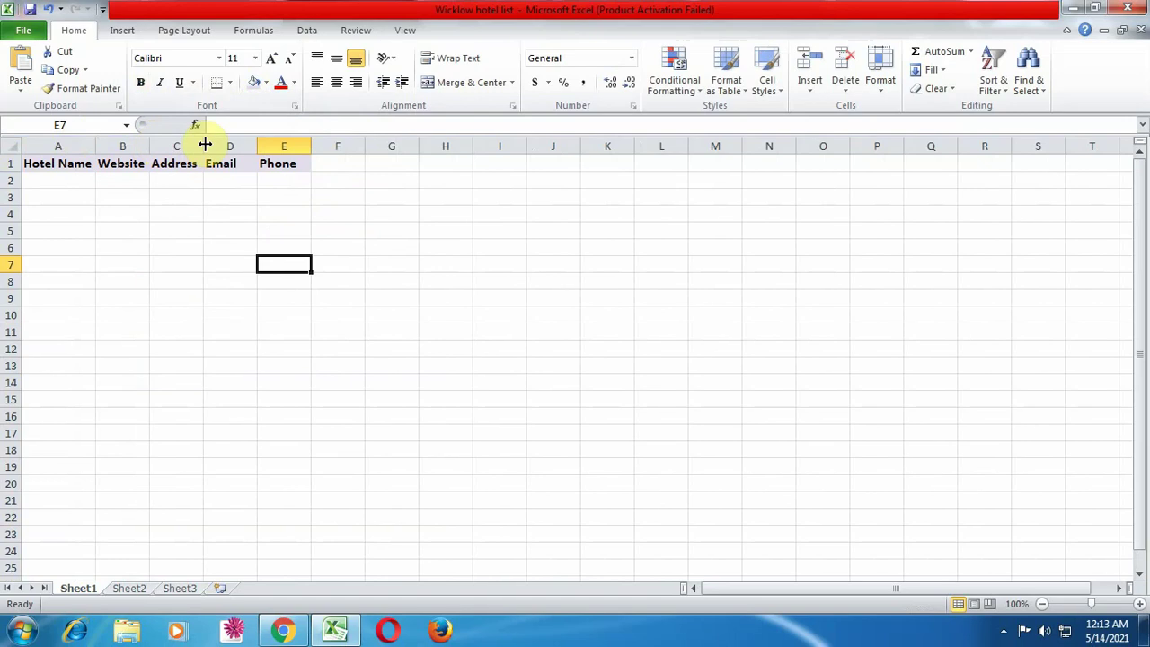
{"action": "left_click", "coordinate": [370, 199]}
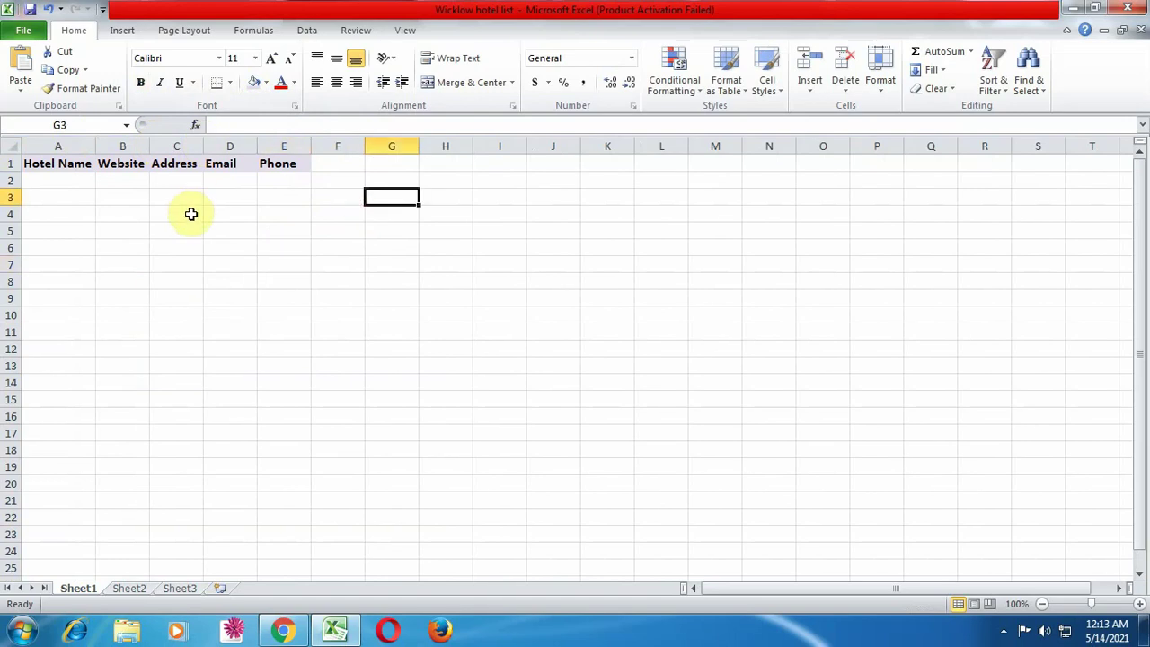
Paste the copied name "The Royal Hotel" into A2 under Hotel Name
{"action": "double_click", "coordinate": [50, 179]}
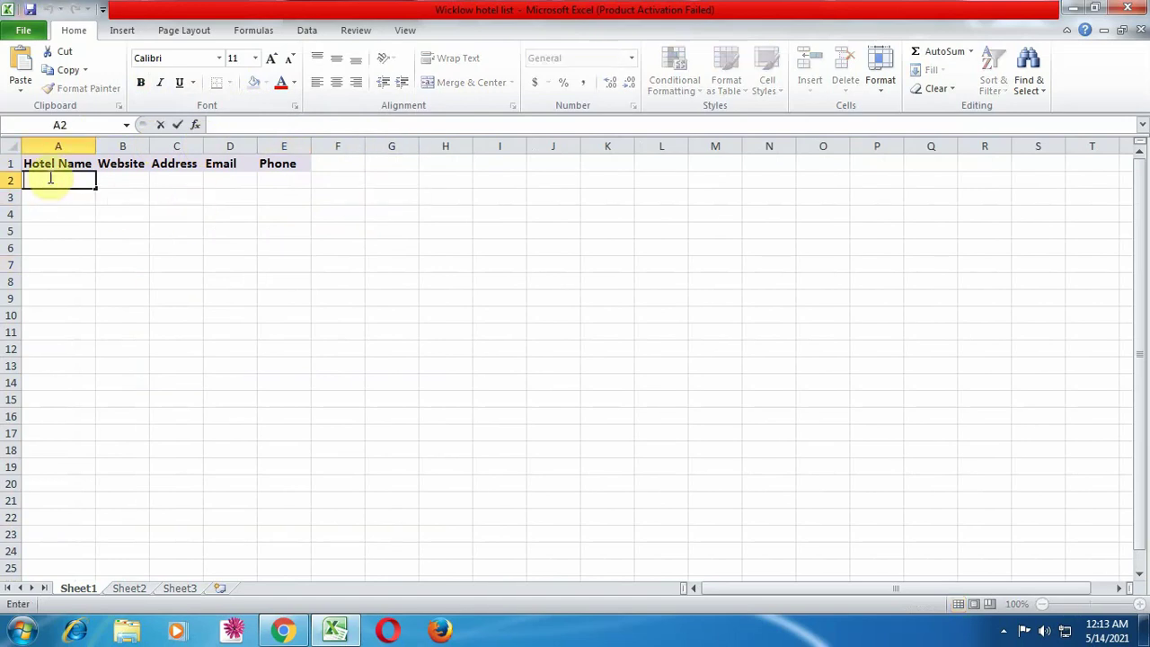
{"action": "right_click", "coordinate": [60, 183]}
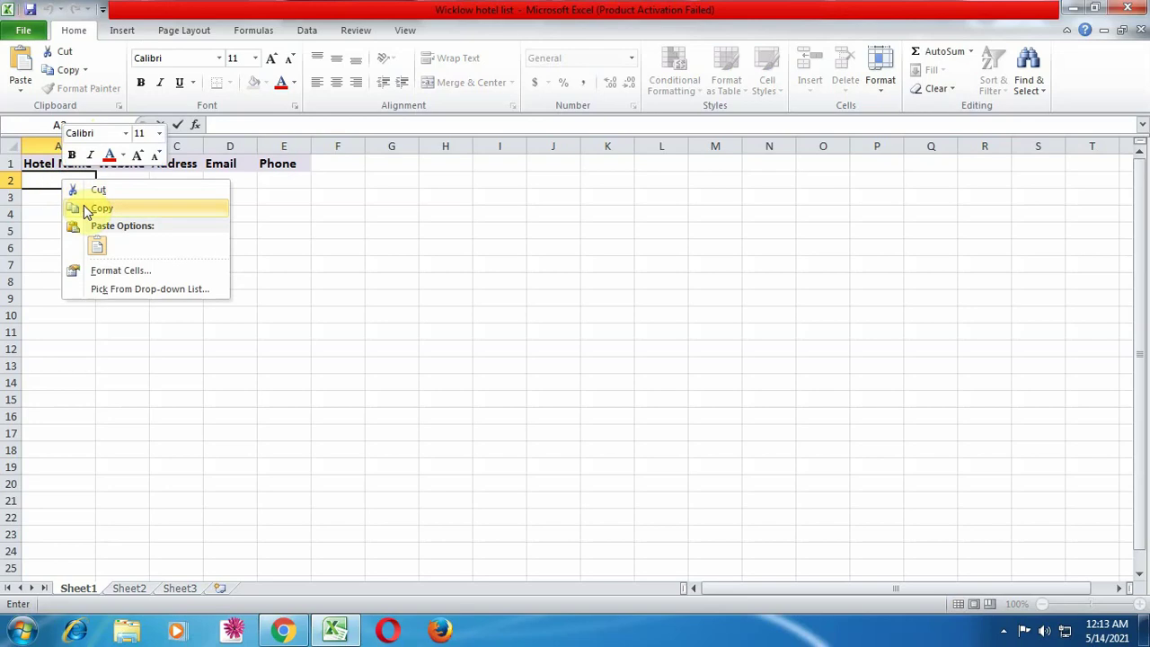
{"action": "left_click", "coordinate": [95, 244]}
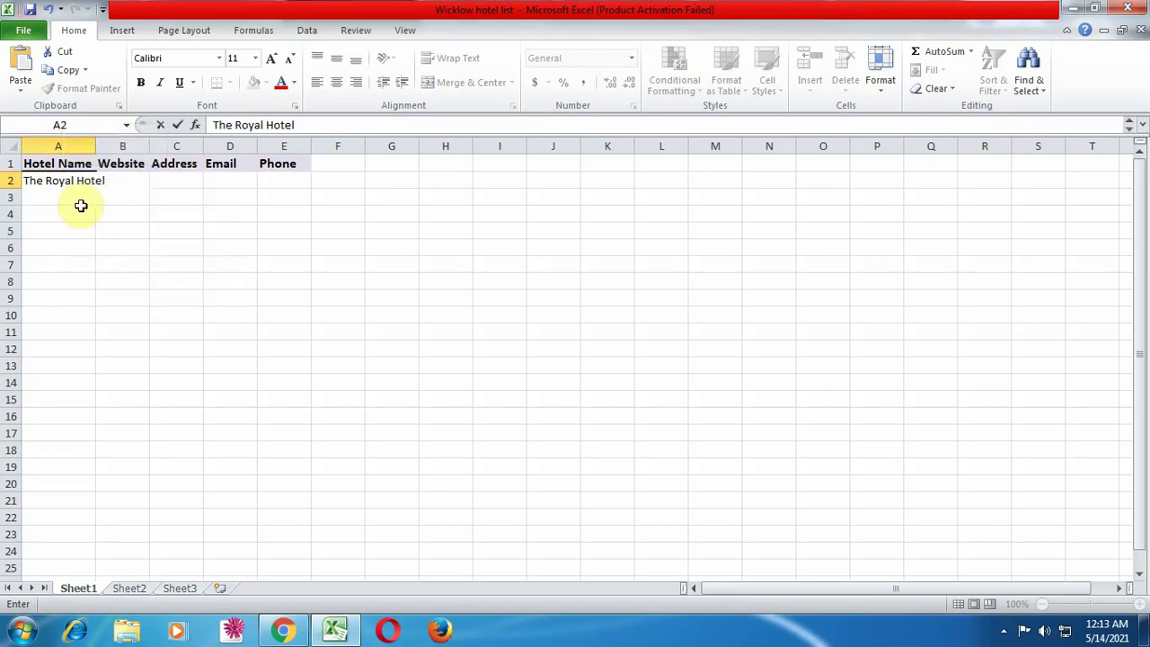
{"action": "left_click", "coordinate": [95, 233]}
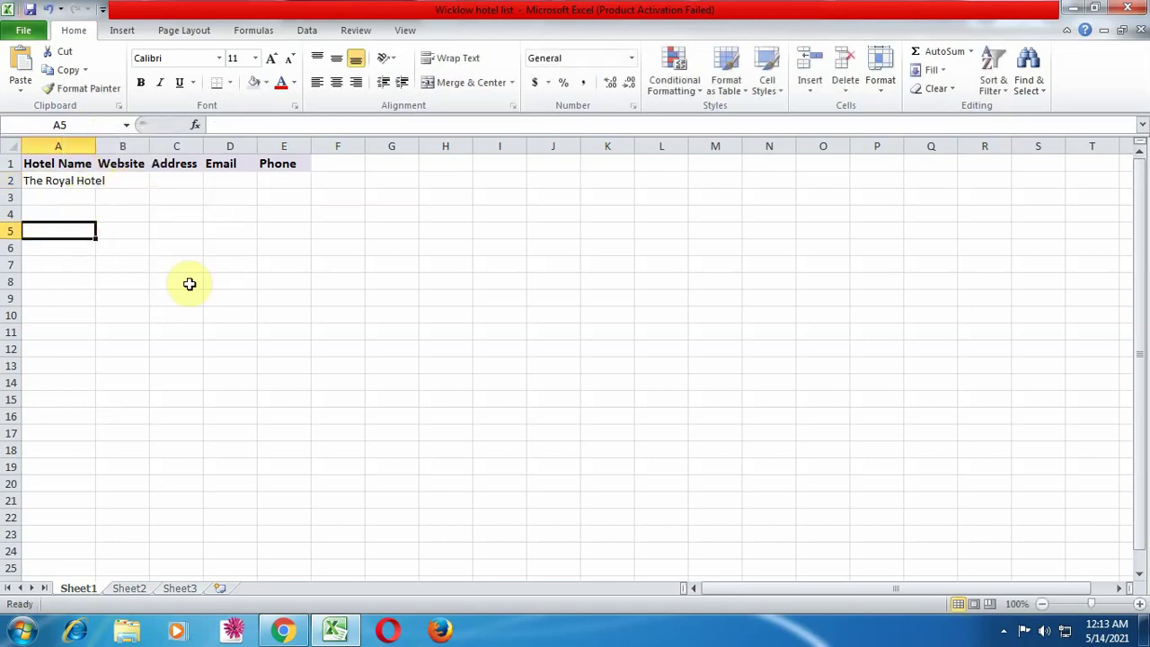
Switch to Chrome and open The Royal Hotel's website from its Google listing in a new browser tab
{"action": "left_click", "coordinate": [284, 632]}
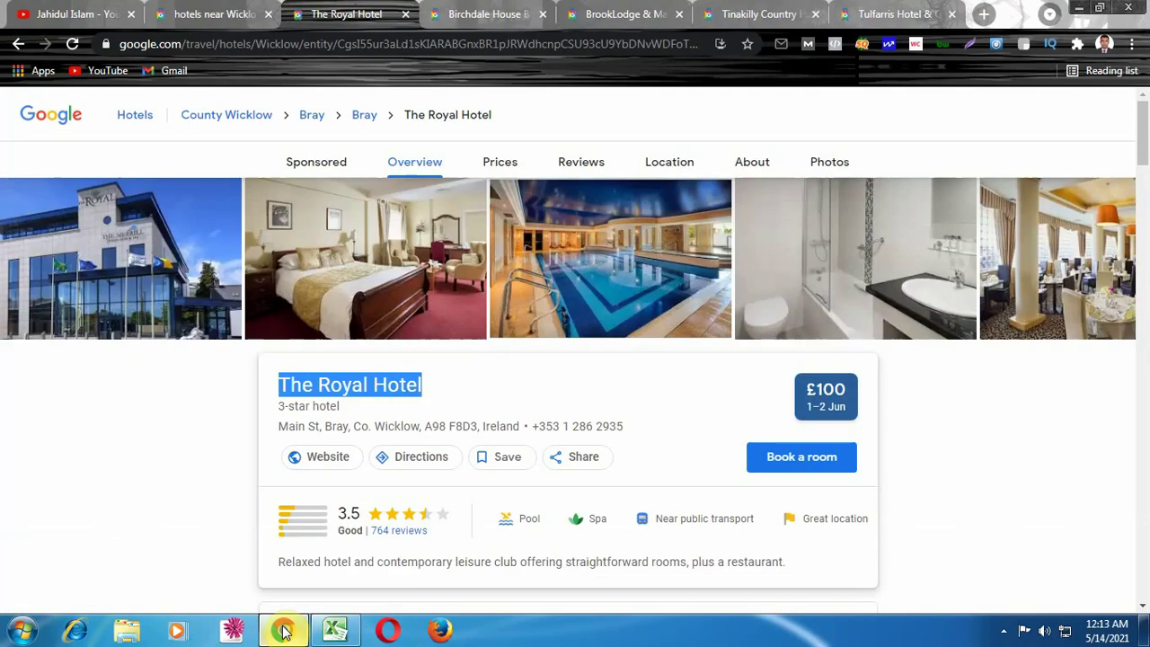
{"action": "right_click", "coordinate": [314, 457]}
{"action": "left_click", "coordinate": [347, 268]}
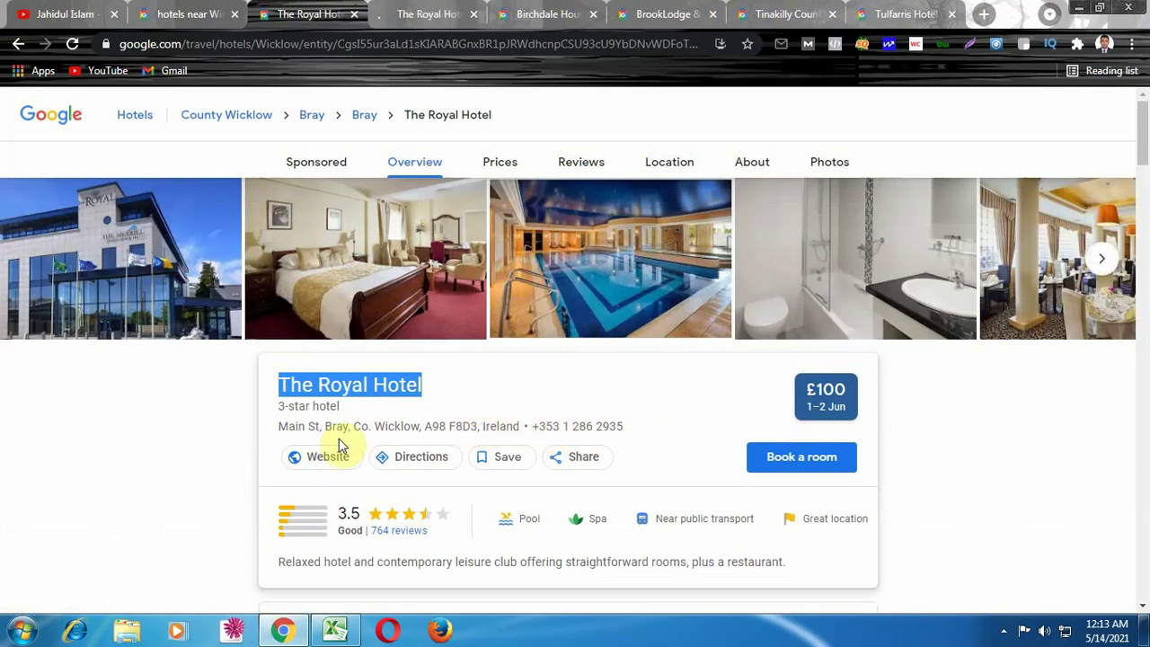
{"action": "left_click", "coordinate": [430, 17]}
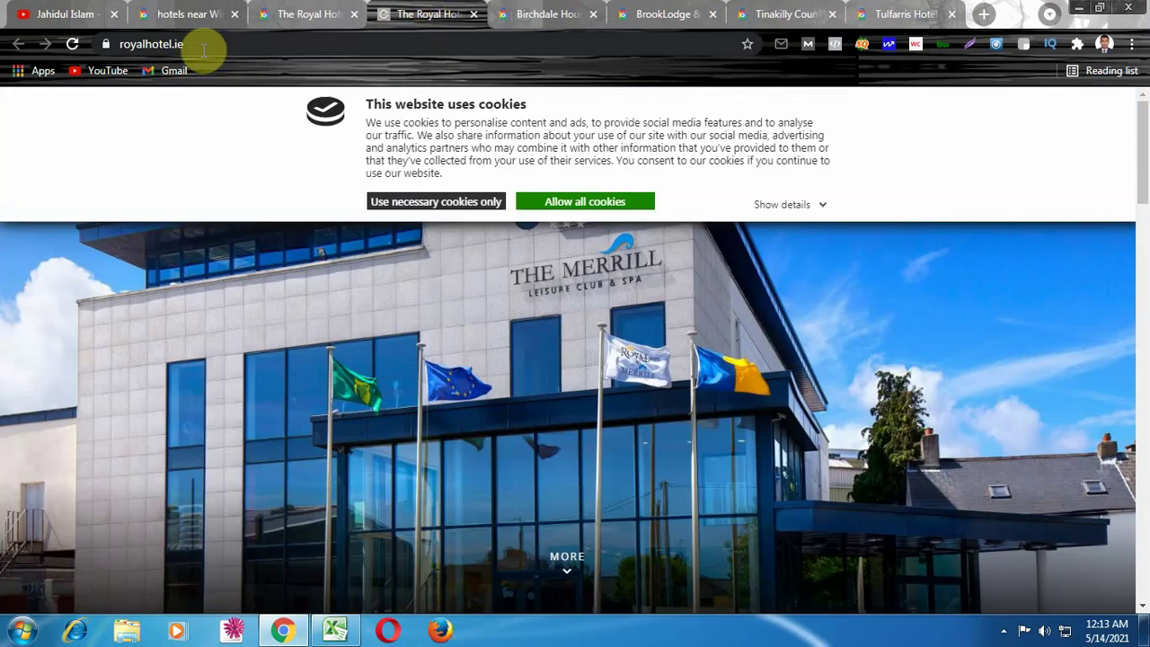
{"action": "left_click_drag", "start_coordinate": [149, 43], "coordinate": [394, 99]}
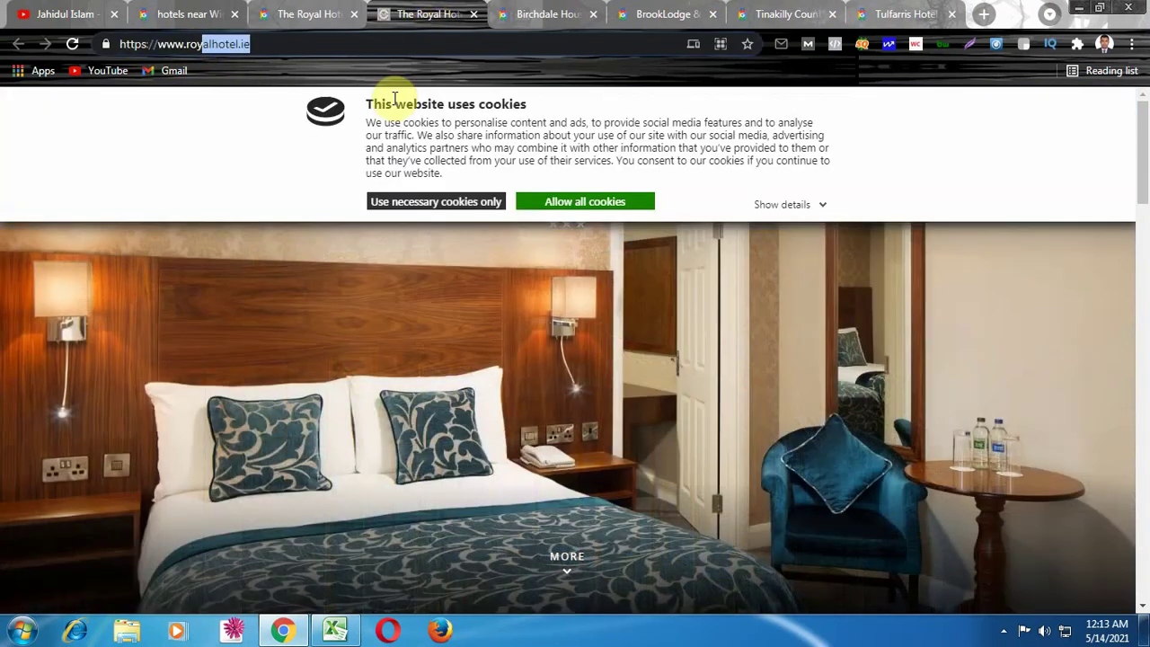
{"action": "right_click", "coordinate": [232, 43]}
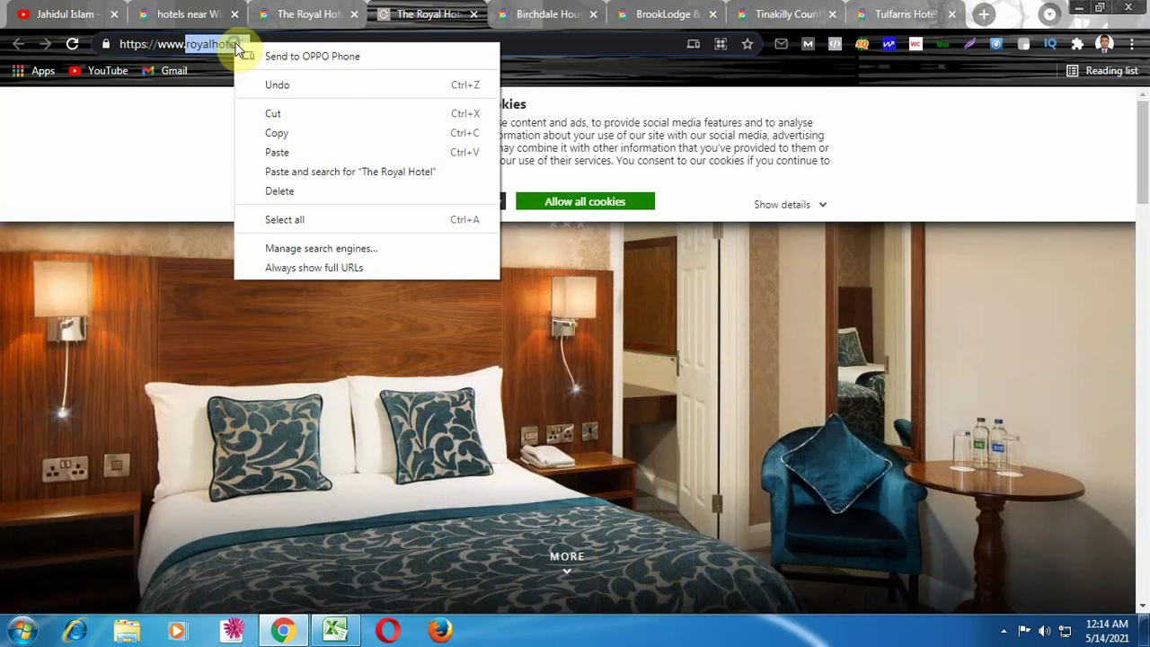
{"action": "left_click", "coordinate": [258, 132]}
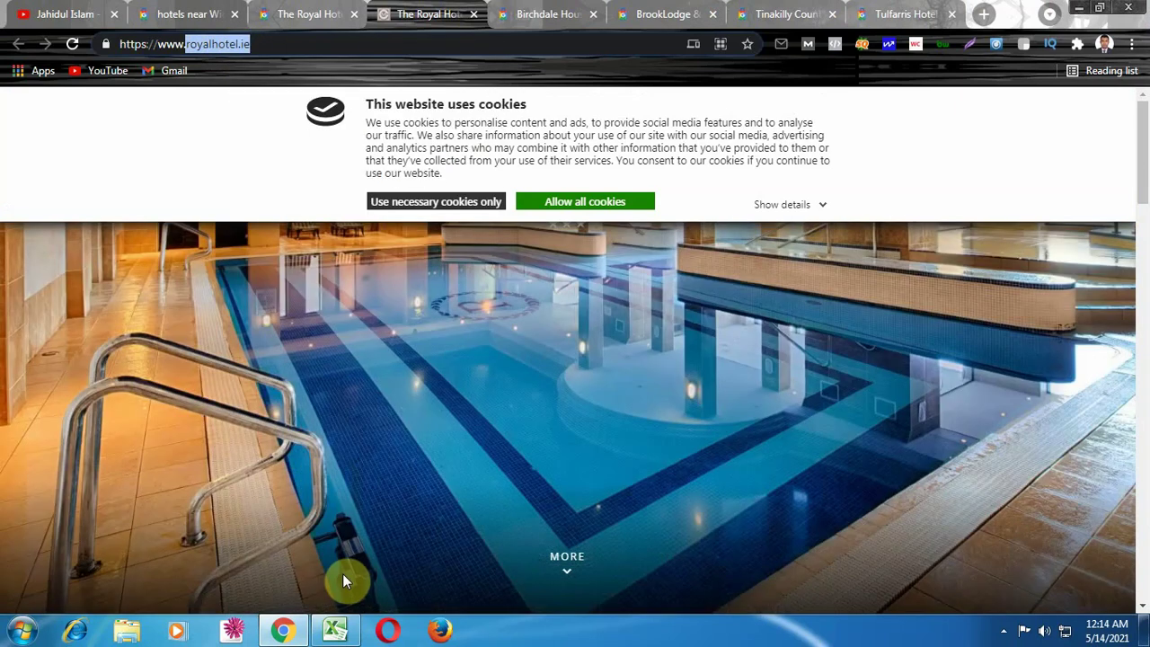
Switch to the Excel workbook and paste "royalhotel.ie" into B2 under Website
{"action": "left_click", "coordinate": [335, 629]}
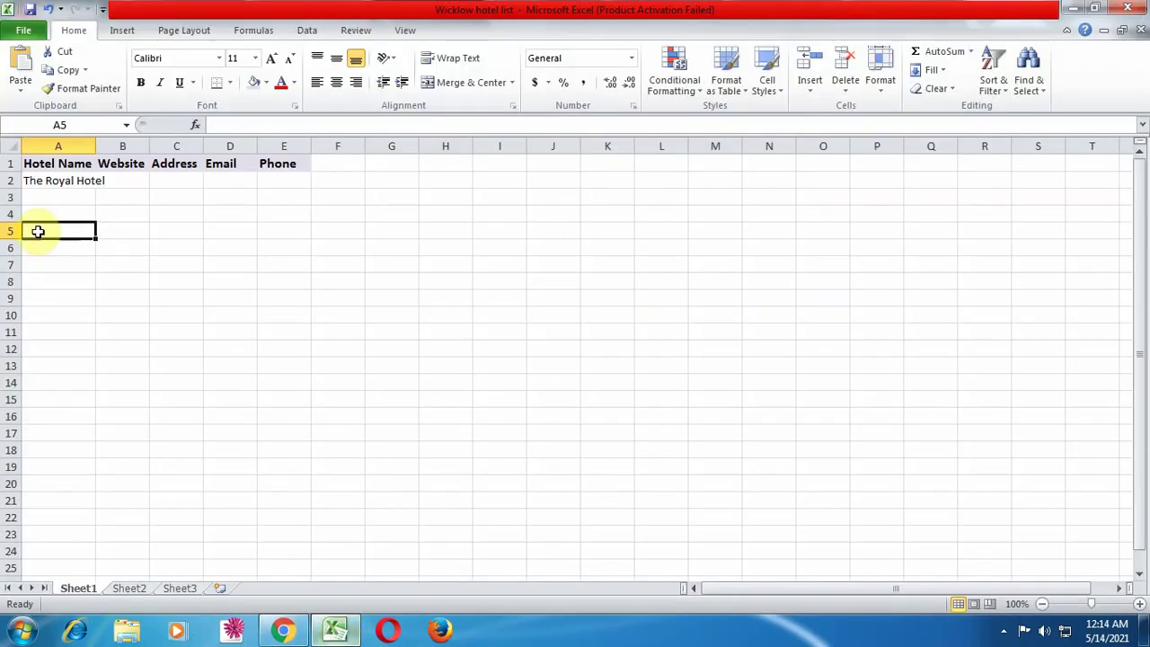
{"action": "double_click", "coordinate": [116, 179]}
{"action": "right_click", "coordinate": [118, 180]}
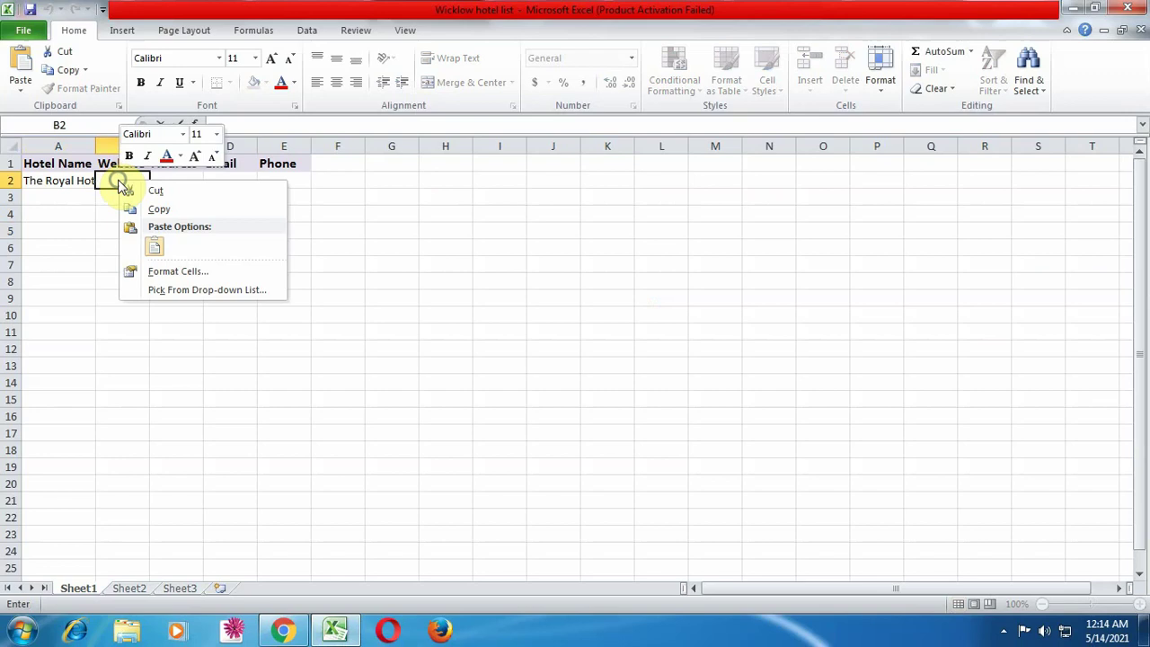
{"action": "left_click", "coordinate": [155, 249]}
{"action": "left_click", "coordinate": [169, 247]}
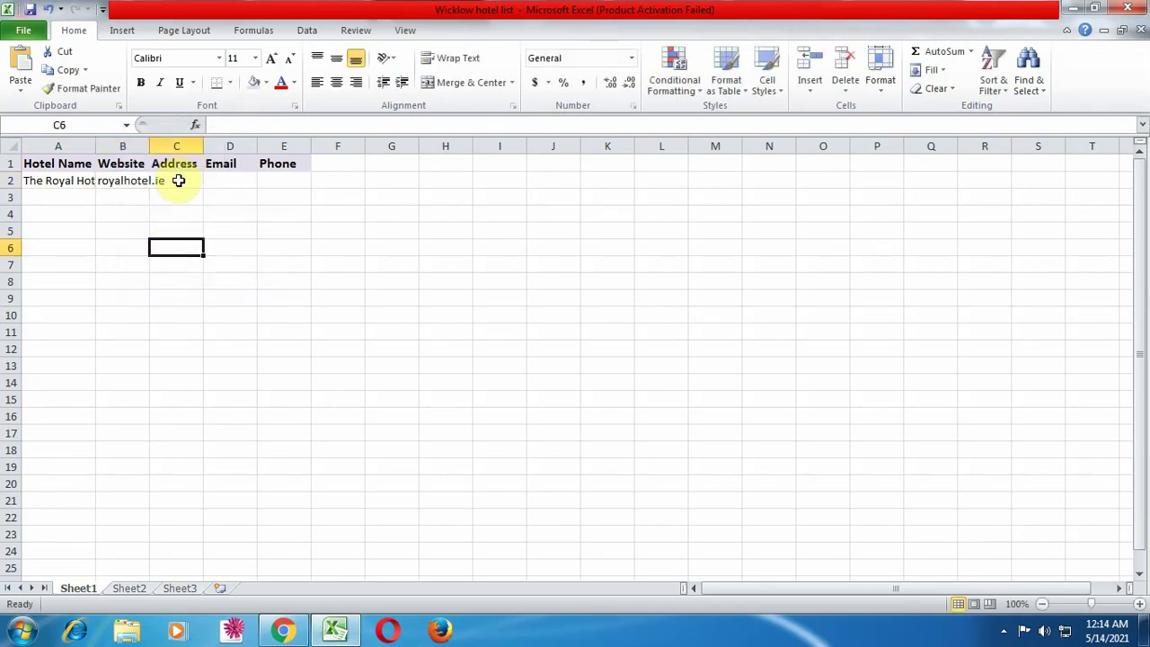
{"action": "left_click", "coordinate": [228, 264]}
Return to the hotel's website in Chrome and copy its full postal address from the page footer, excluding the phone and e-mail
{"action": "left_click", "coordinate": [282, 630]}
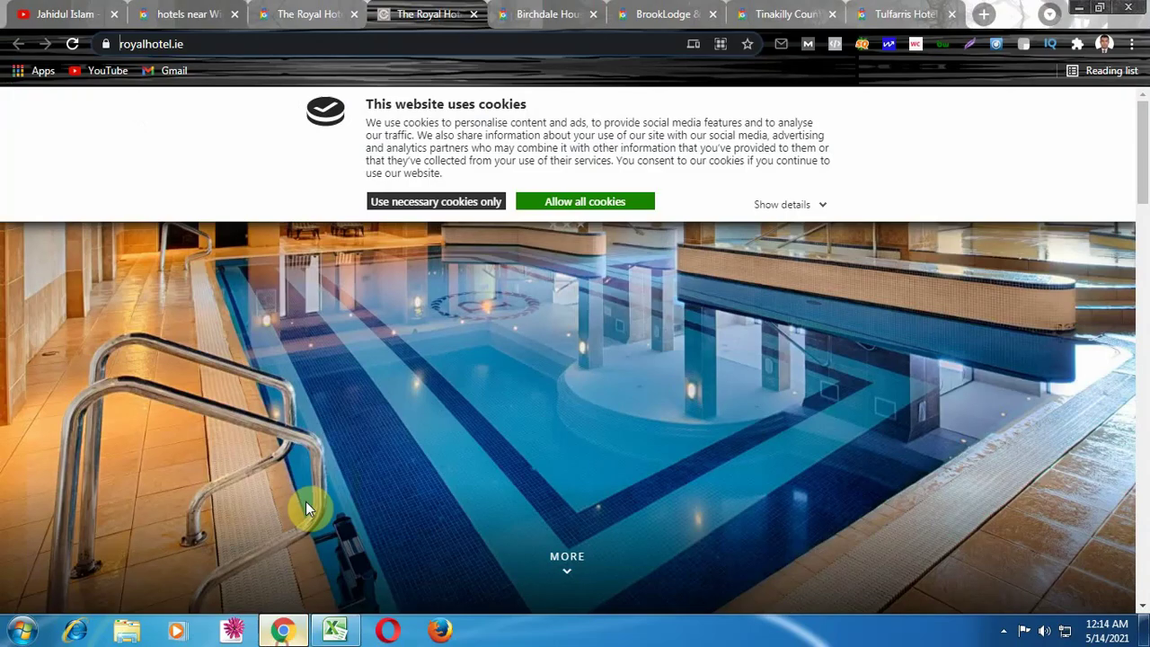
{"action": "left_click_drag", "start_coordinate": [1141, 149], "coordinate": [1145, 537]}
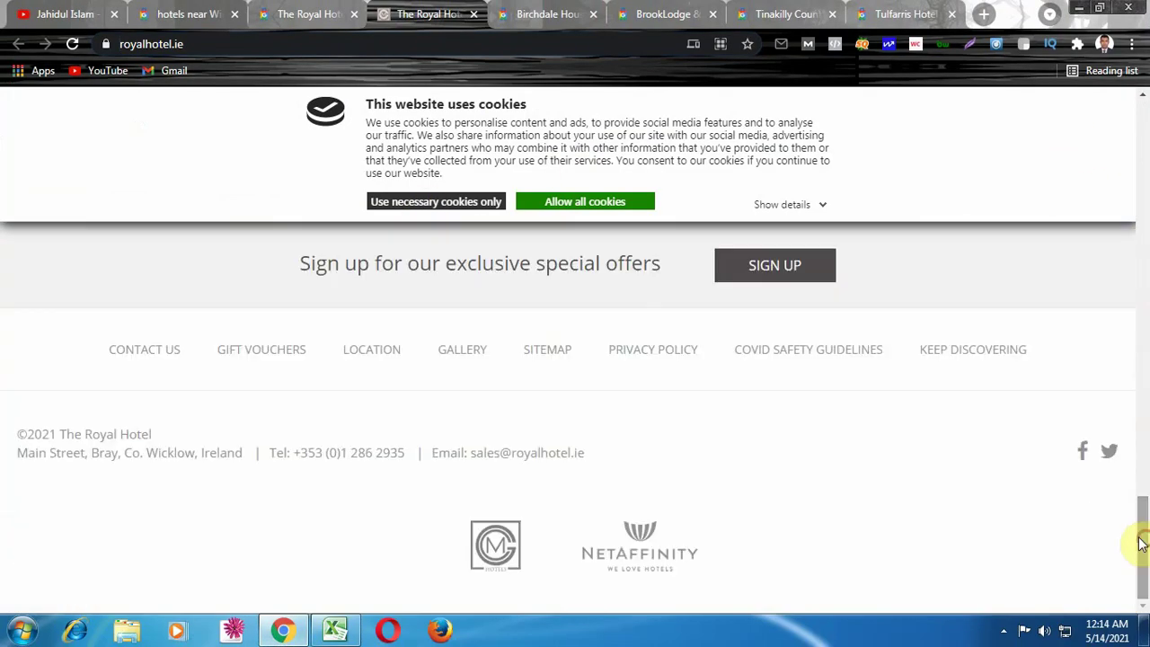
{"action": "left_click_drag", "start_coordinate": [18, 453], "coordinate": [228, 455]}
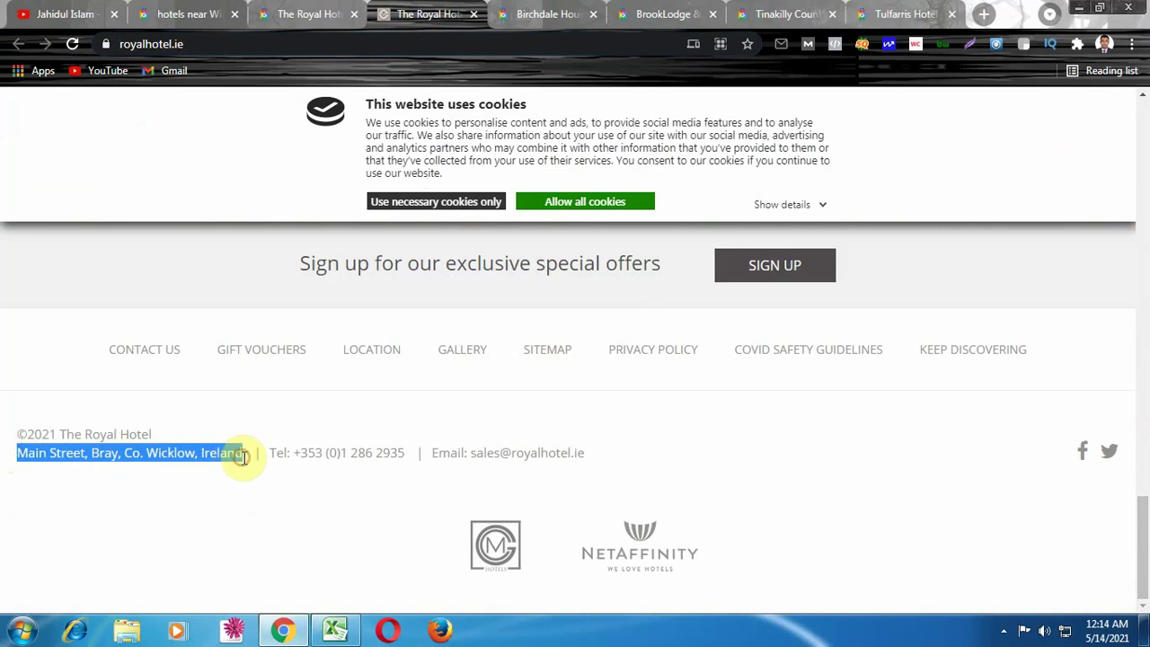
{"action": "left_click", "coordinate": [248, 460]}
{"action": "left_click_drag", "start_coordinate": [18, 453], "coordinate": [239, 455]}
{"action": "left_click", "coordinate": [275, 400]}
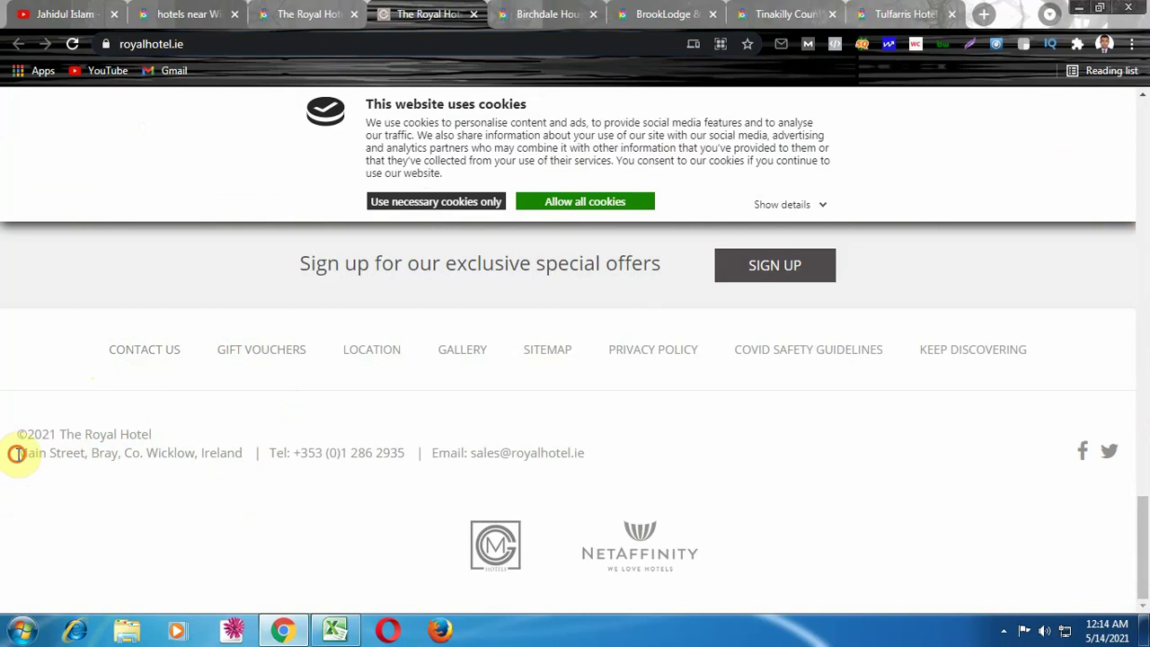
{"action": "left_click_drag", "start_coordinate": [18, 452], "coordinate": [245, 453]}
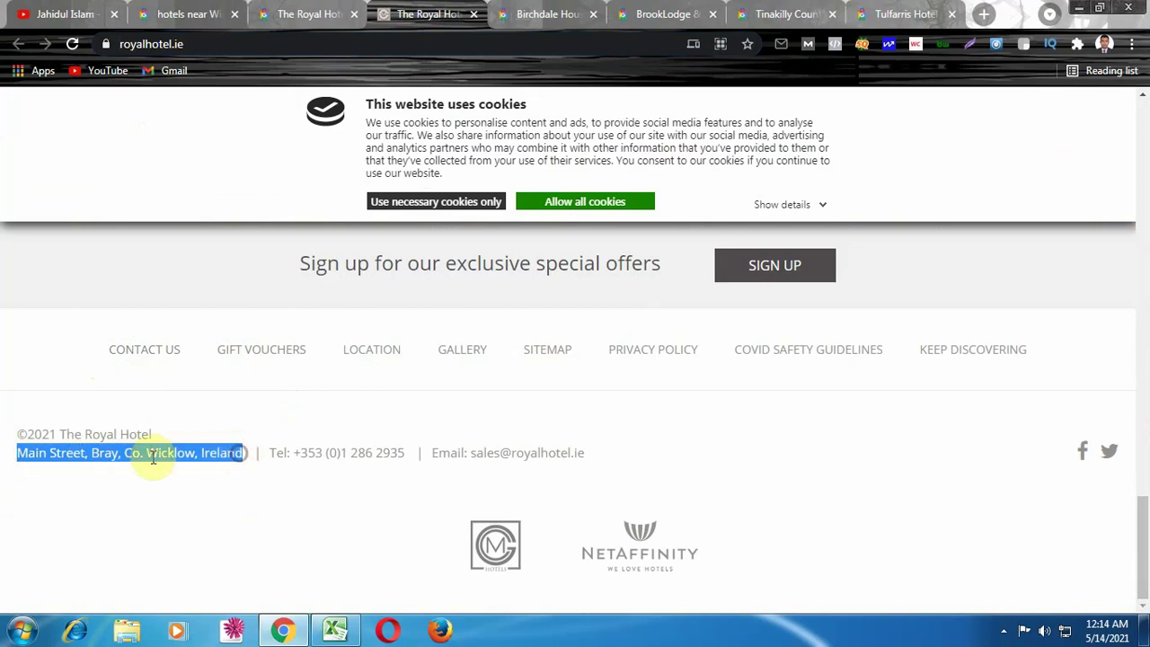
{"action": "right_click", "coordinate": [149, 453]}
{"action": "left_click", "coordinate": [165, 465]}
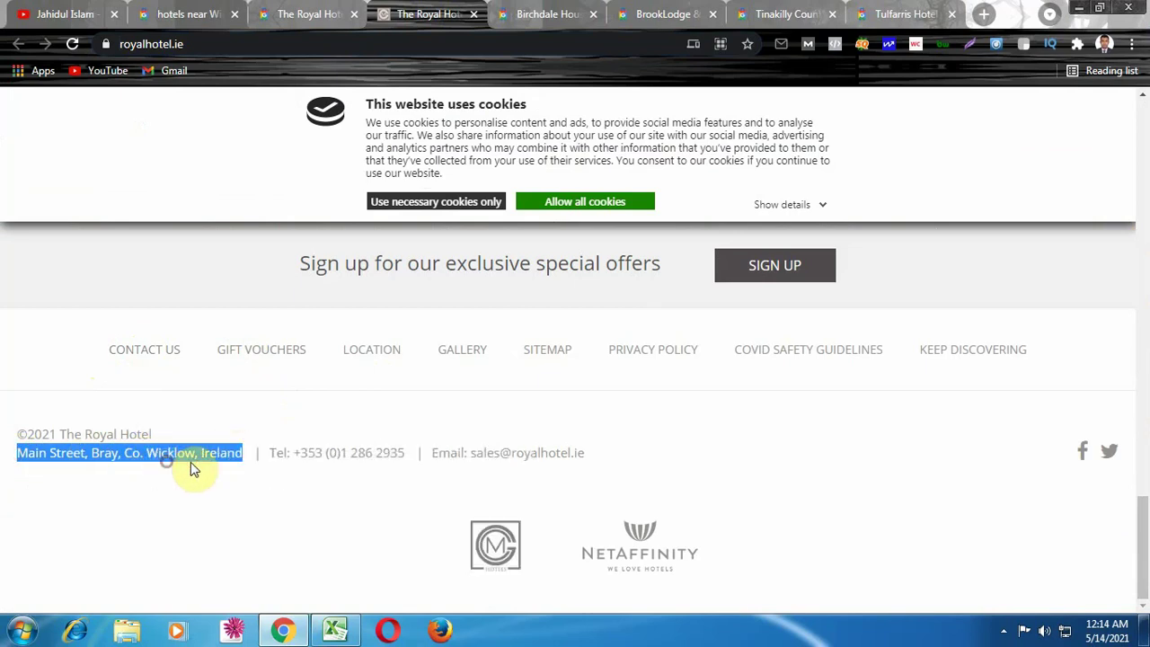
Switch to the Excel workbook and paste the hotel's postal address into C2 under Address
{"action": "left_click", "coordinate": [337, 629]}
{"action": "double_click", "coordinate": [179, 181]}
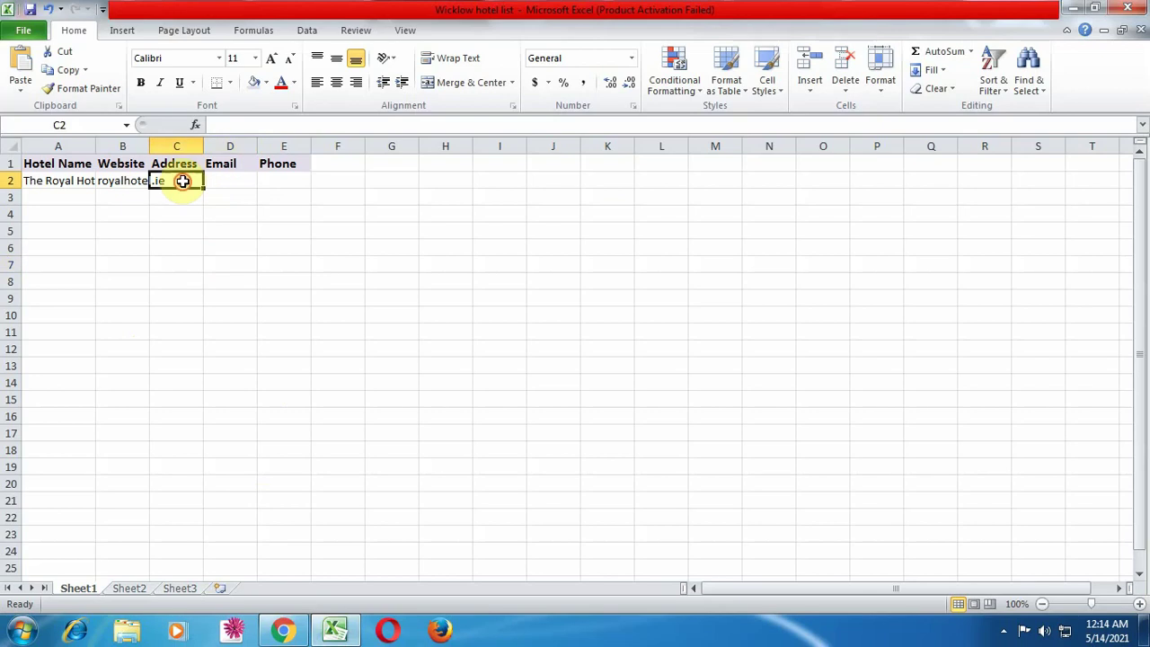
{"action": "right_click", "coordinate": [182, 182]}
{"action": "left_click", "coordinate": [219, 247]}
{"action": "left_click", "coordinate": [248, 262]}
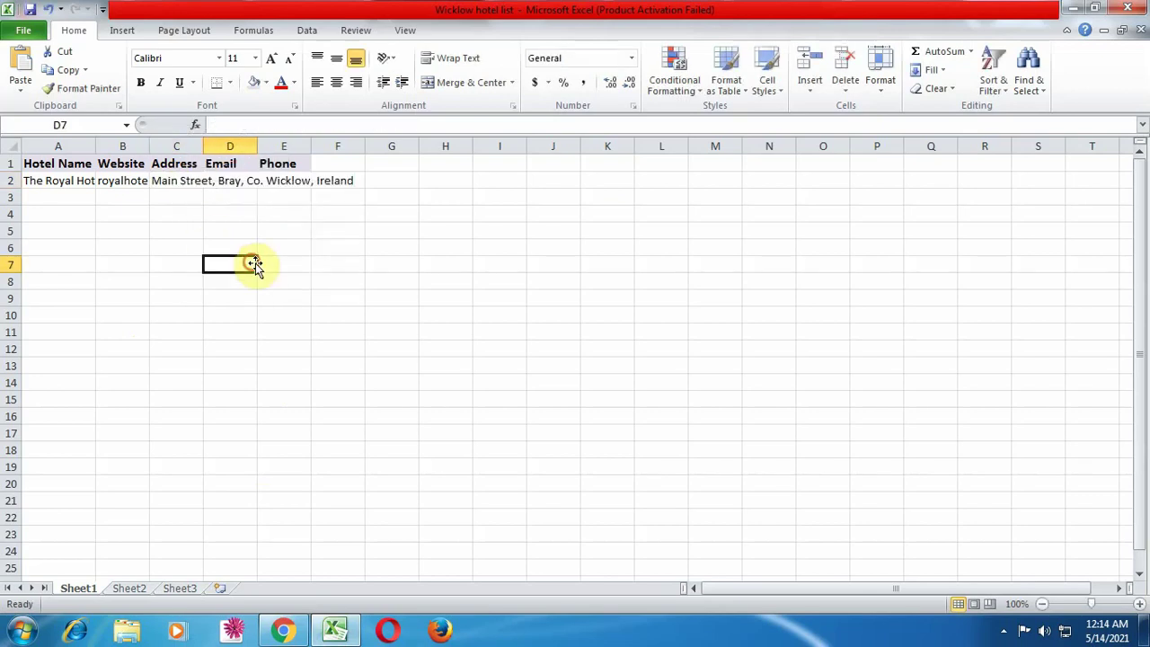
Select D2 for the e-mail entry, and copy the hotel's e-mail address from its website footer in Chrome
{"action": "left_click", "coordinate": [230, 181]}
{"action": "left_click", "coordinate": [283, 629]}
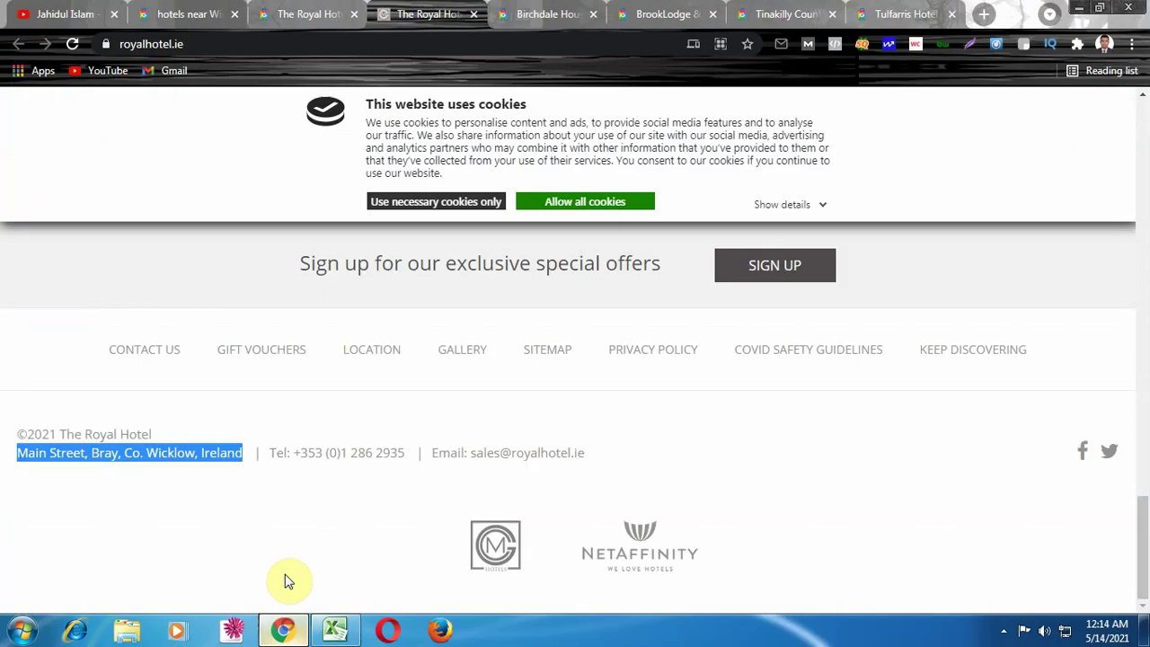
{"action": "right_click", "coordinate": [535, 462]}
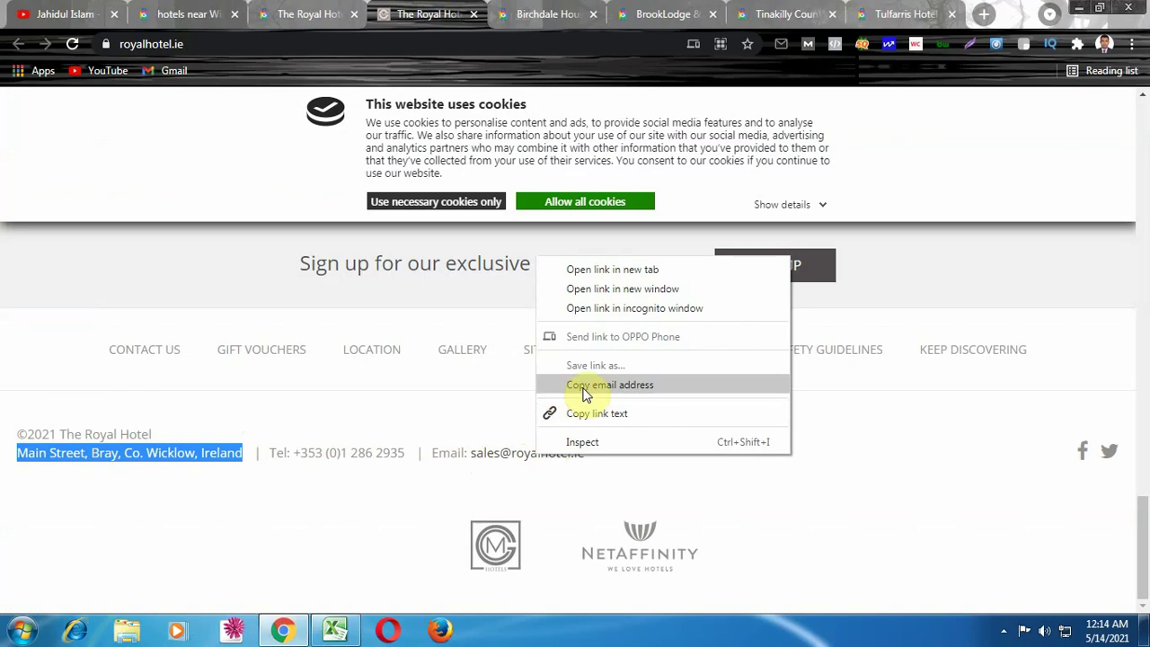
{"action": "left_click", "coordinate": [626, 386]}
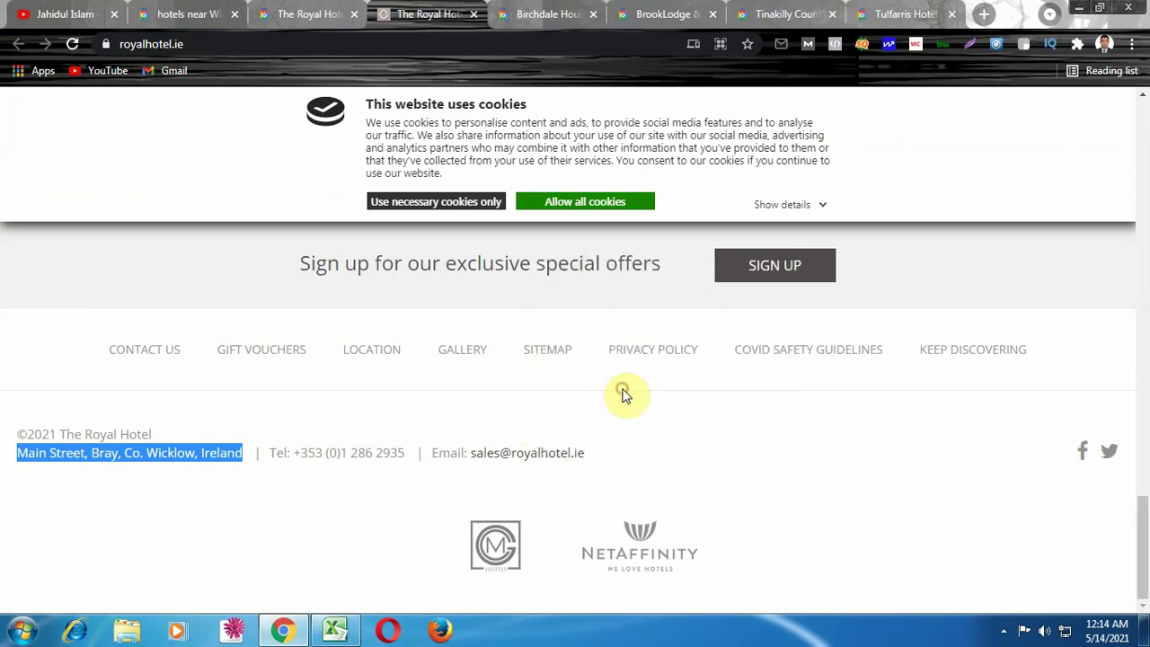
Switch back to the Excel workbook and paste the hotel's e-mail address into D2 under Email
{"action": "left_click", "coordinate": [334, 630]}
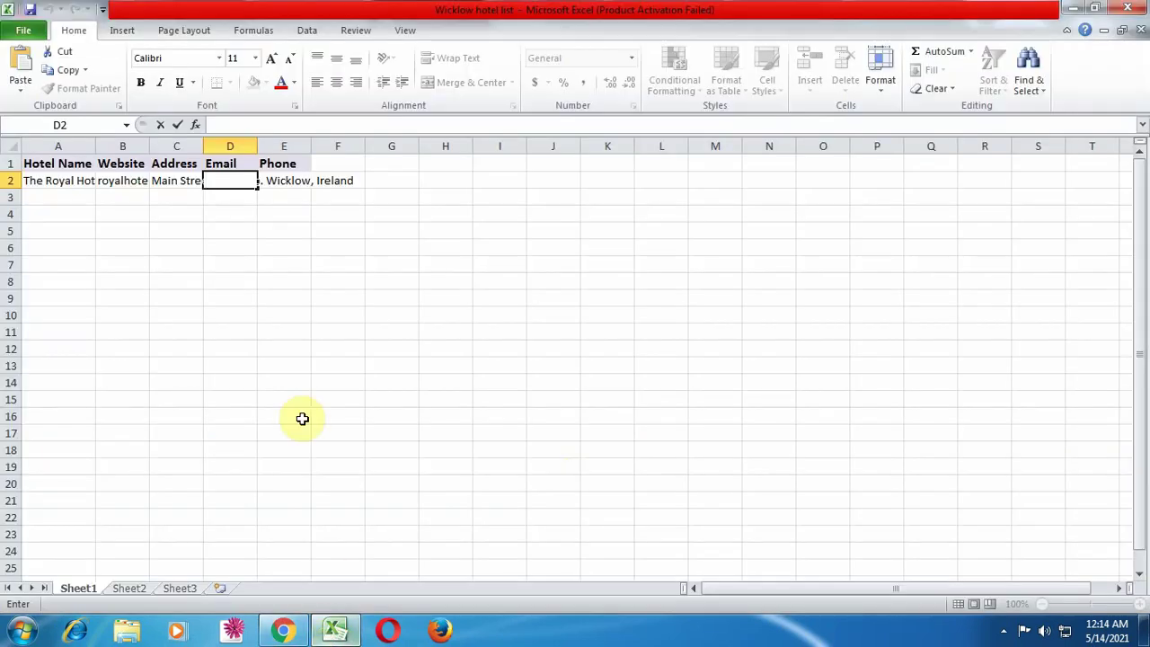
{"action": "right_click", "coordinate": [225, 187]}
{"action": "left_click", "coordinate": [254, 245]}
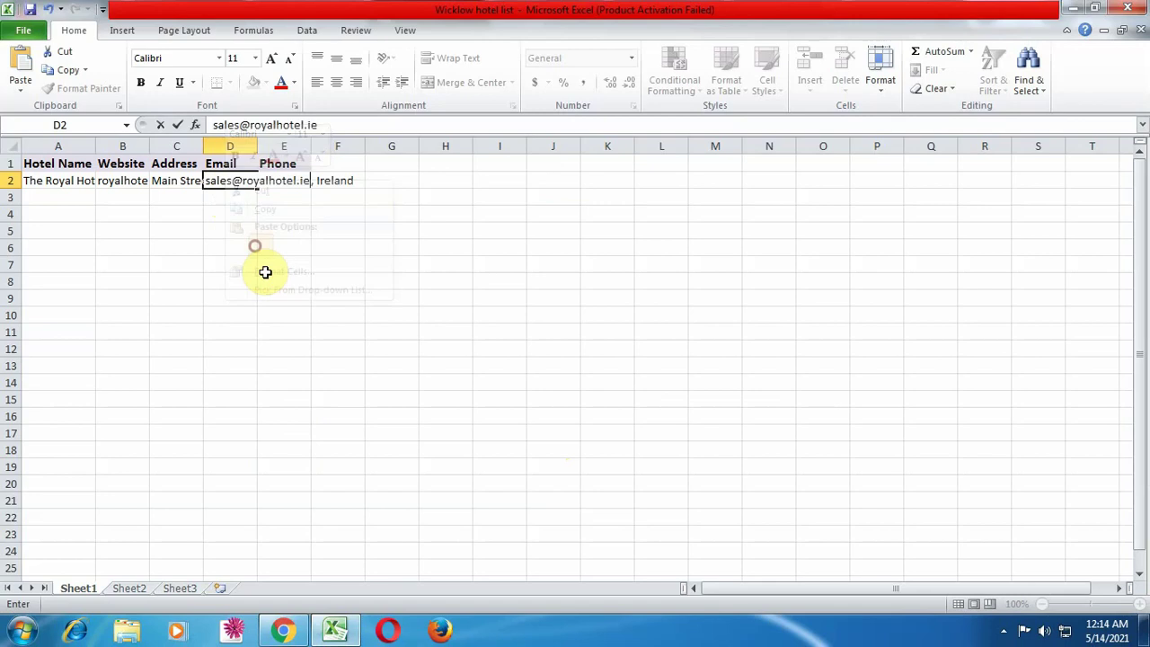
Select E2 for the phone entry, and copy the hotel's phone number without the plus sign from its website footer in Chrome
{"action": "left_click", "coordinate": [231, 311]}
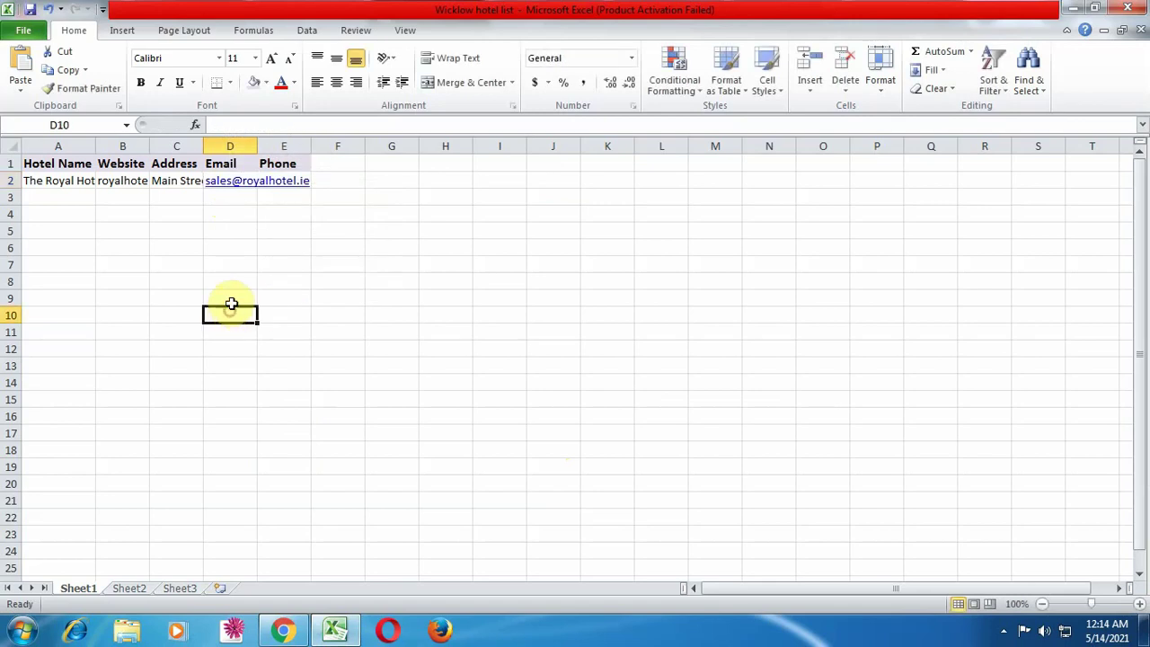
{"action": "left_click", "coordinate": [284, 180]}
{"action": "left_click", "coordinate": [282, 631]}
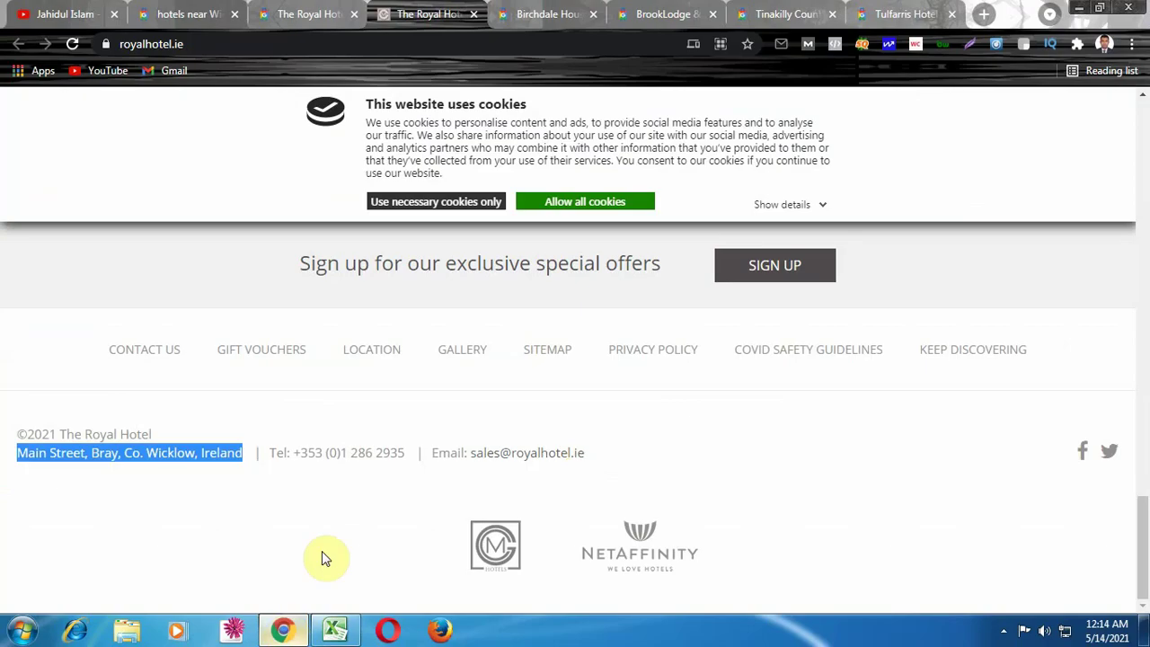
{"action": "right_click", "coordinate": [332, 454]}
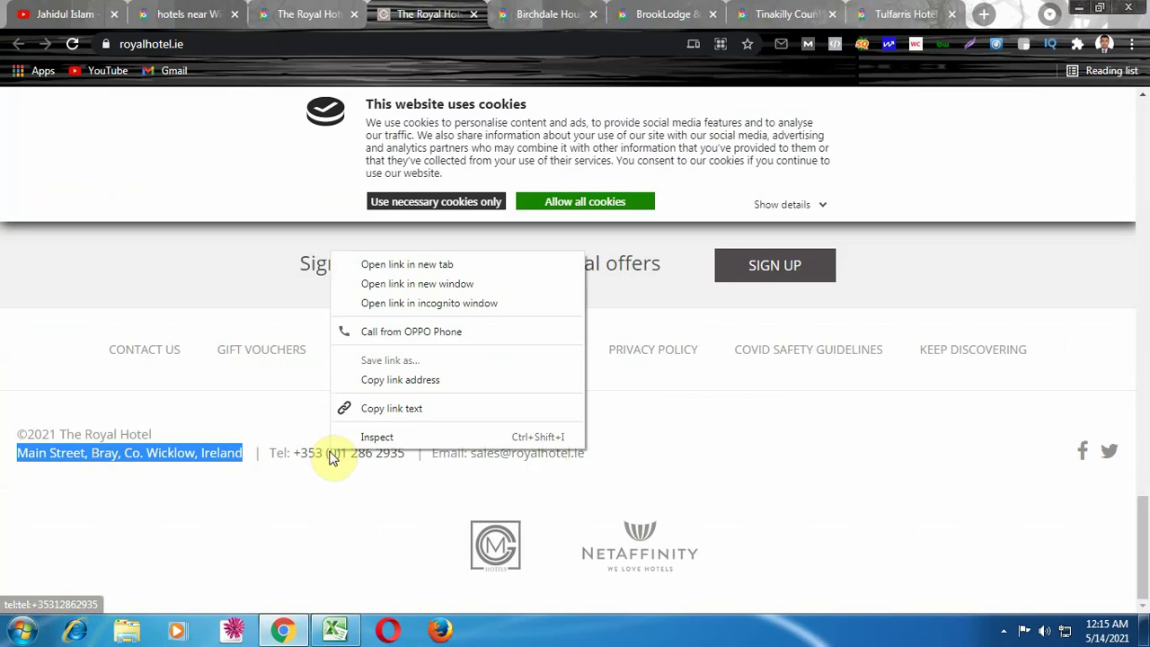
{"action": "left_click", "coordinate": [351, 499]}
{"action": "left_click_drag", "start_coordinate": [406, 453], "coordinate": [320, 455]}
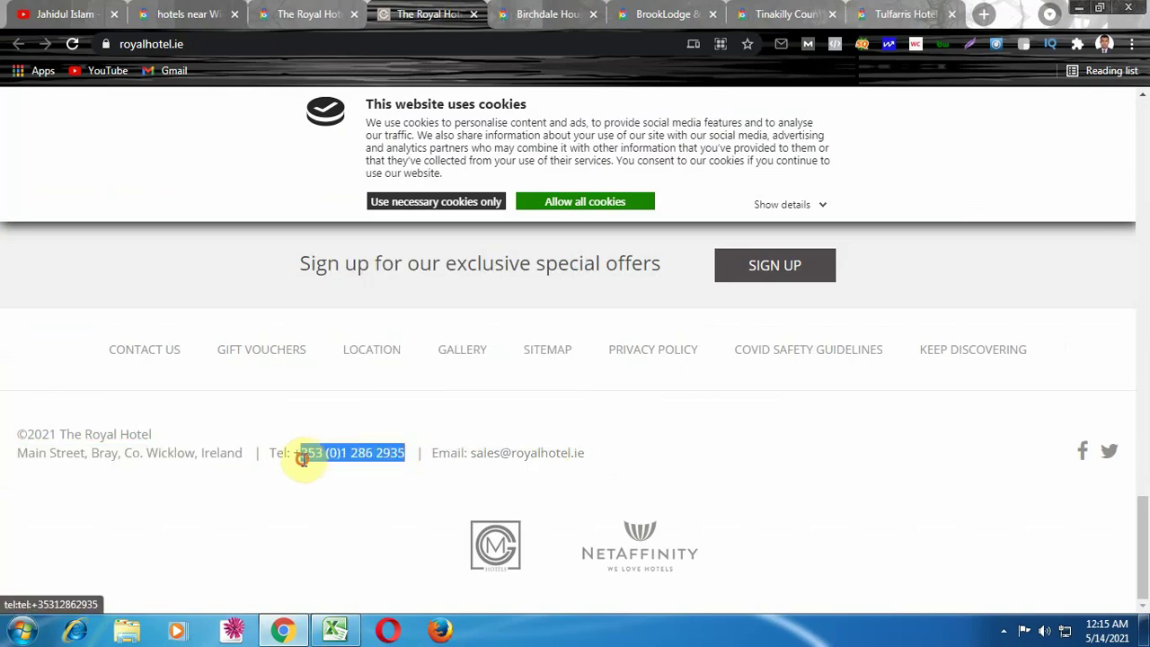
{"action": "right_click", "coordinate": [322, 456]}
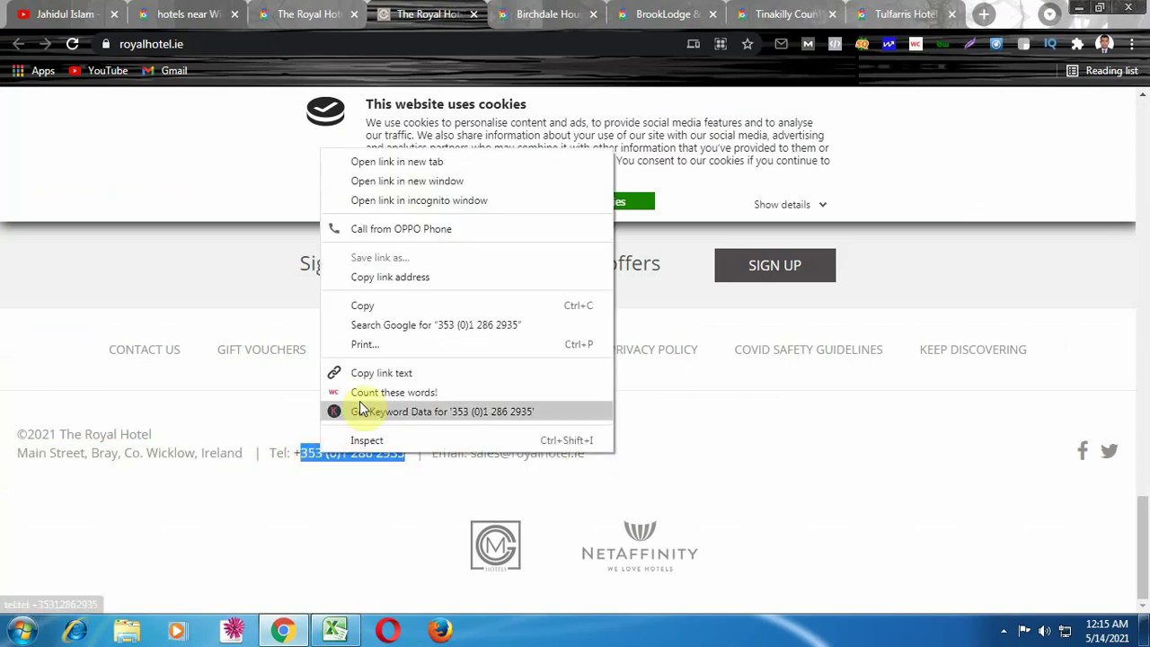
{"action": "left_click", "coordinate": [358, 308]}
Switch back to the Excel workbook and paste the hotel's phone number into E2 under Phone
{"action": "left_click", "coordinate": [335, 629]}
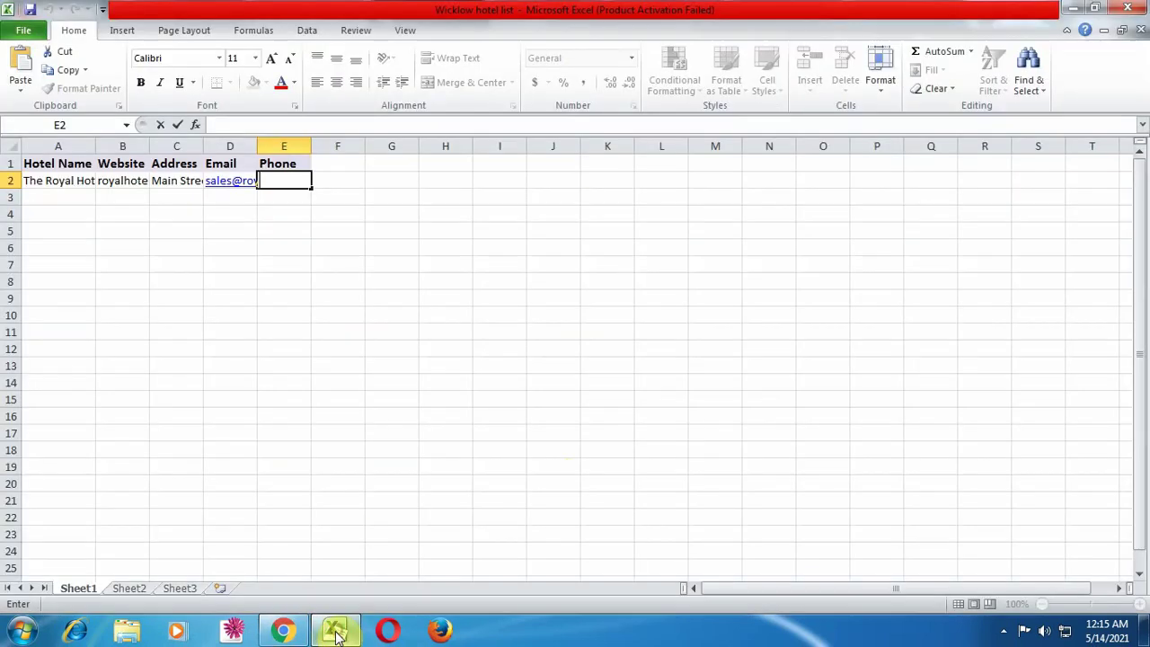
{"action": "right_click", "coordinate": [279, 184]}
{"action": "left_click", "coordinate": [312, 247]}
{"action": "left_click", "coordinate": [308, 245]}
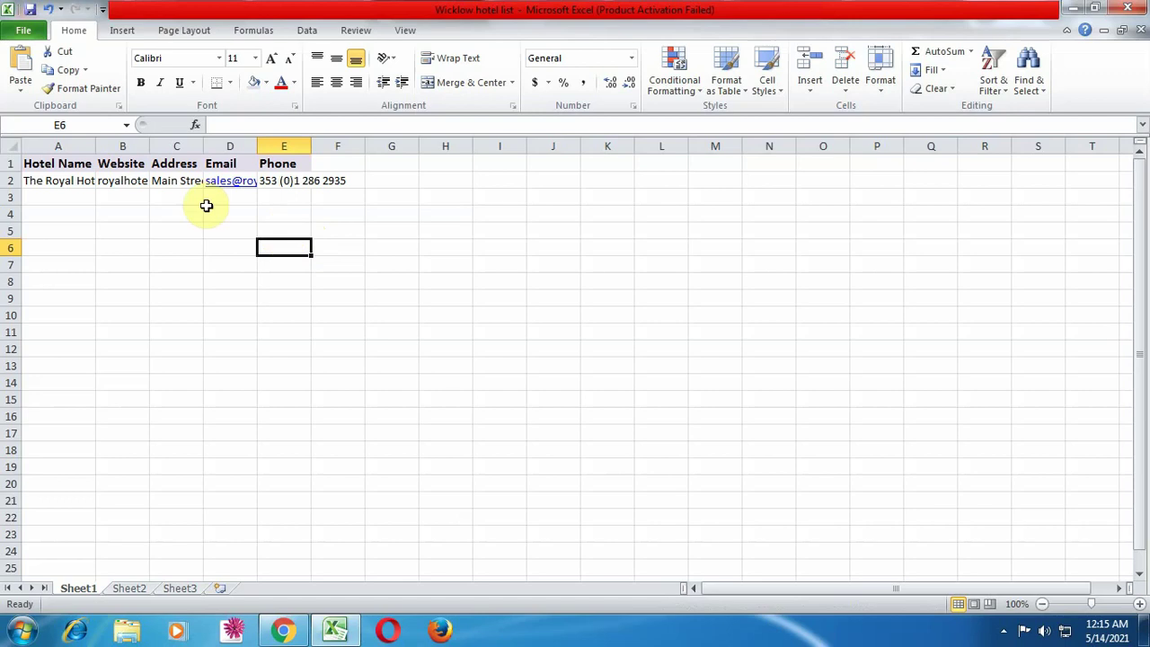
Return to Chrome and close The Royal Hotel's website and its Google listing
{"action": "left_click", "coordinate": [283, 630]}
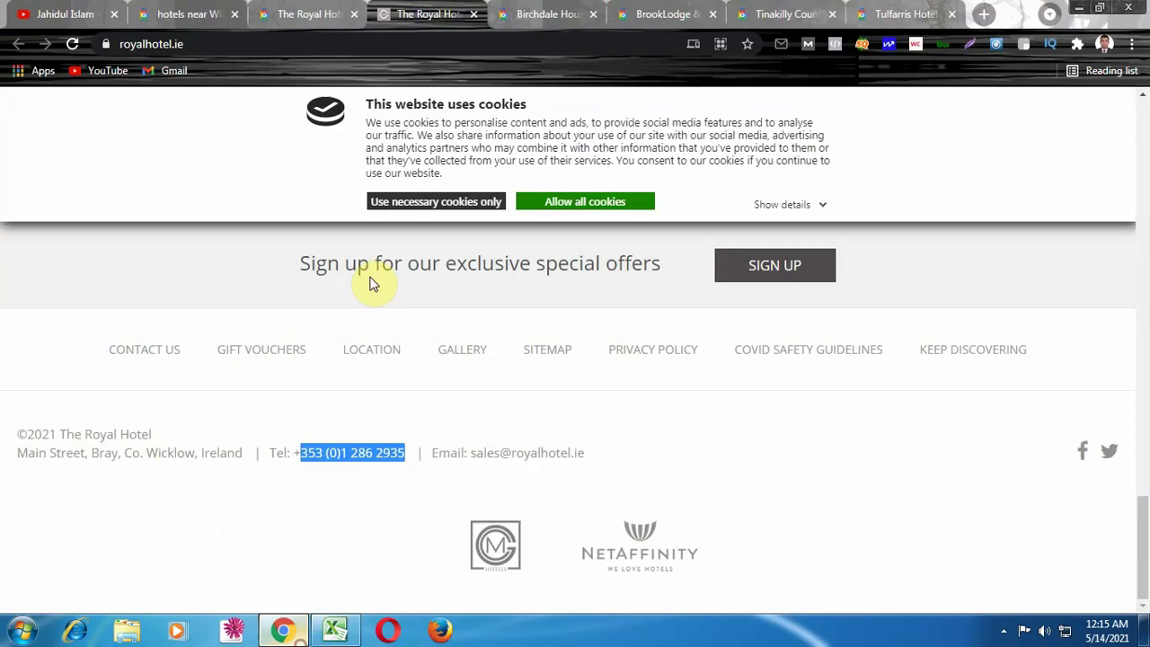
{"action": "left_click", "coordinate": [474, 15]}
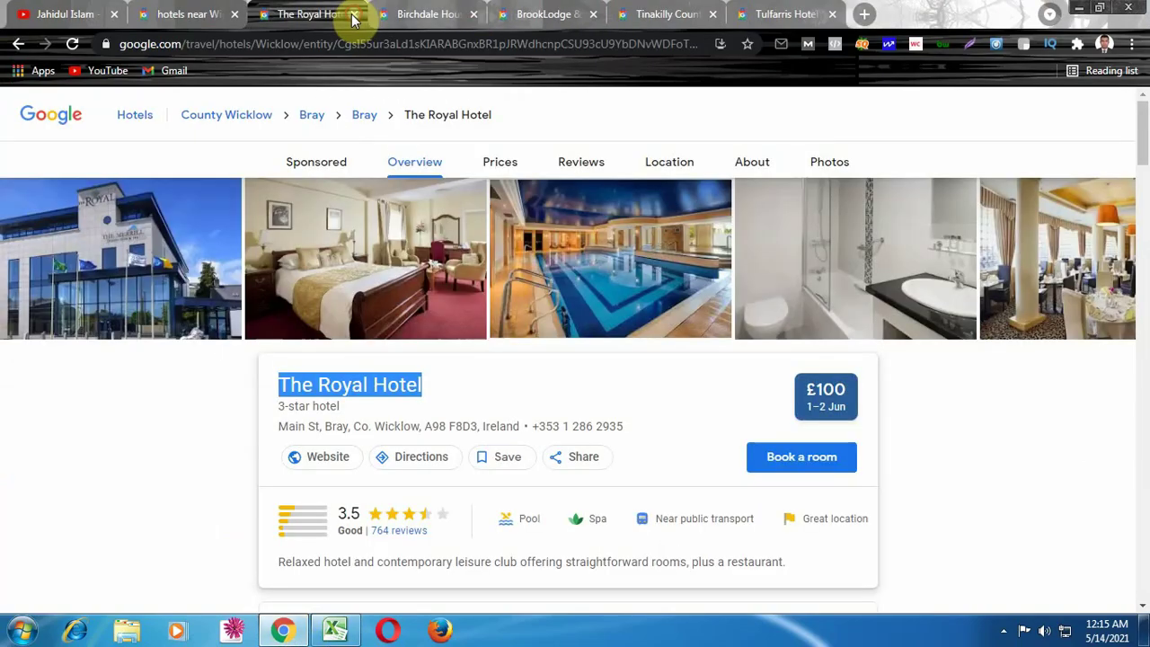
{"action": "left_click", "coordinate": [353, 15]}
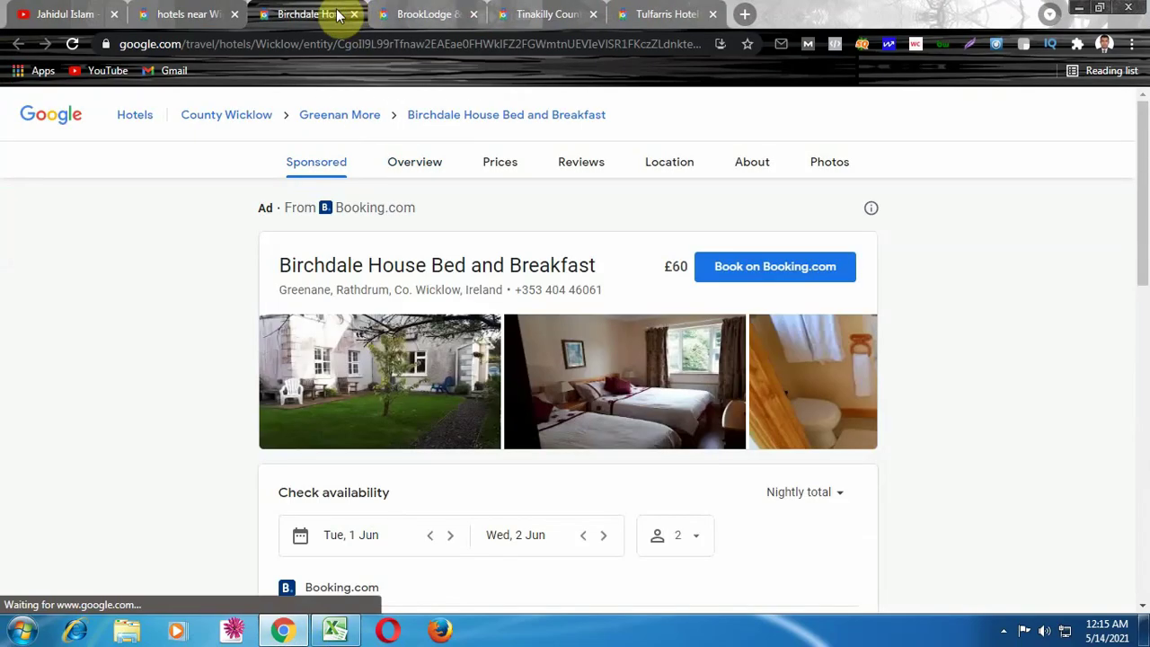
Show the overview of the Birchdale House Bed and Breakfast listing and copy the hotel's name
{"action": "left_click", "coordinate": [420, 165]}
{"action": "triple_click", "coordinate": [392, 384]}
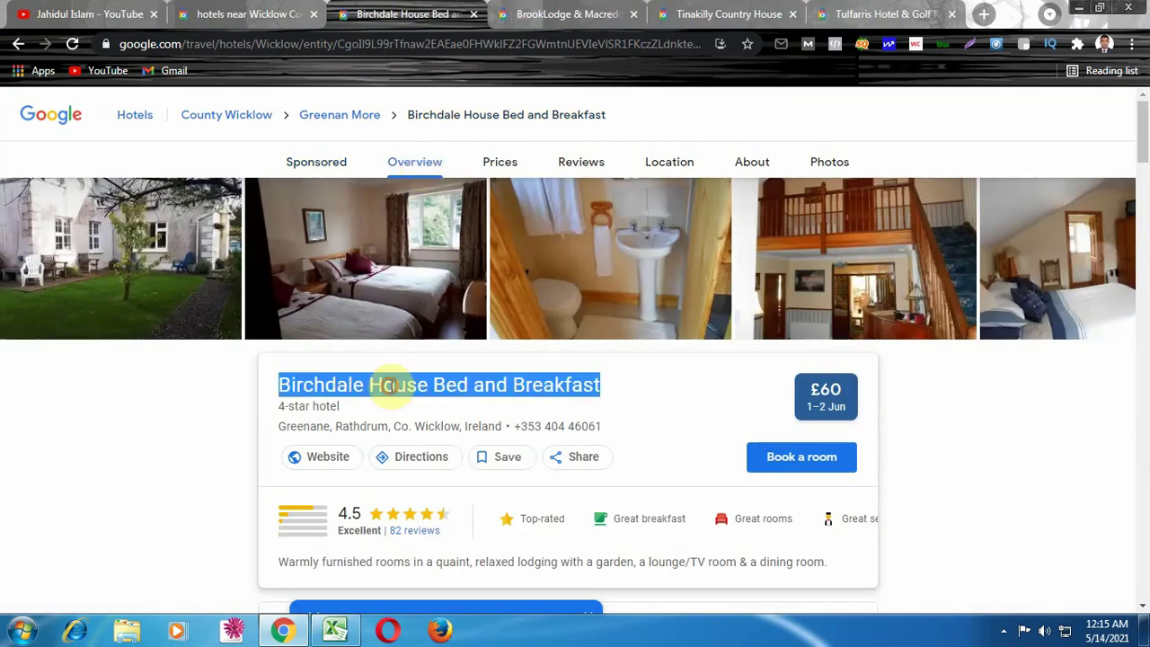
{"action": "right_click", "coordinate": [391, 386]}
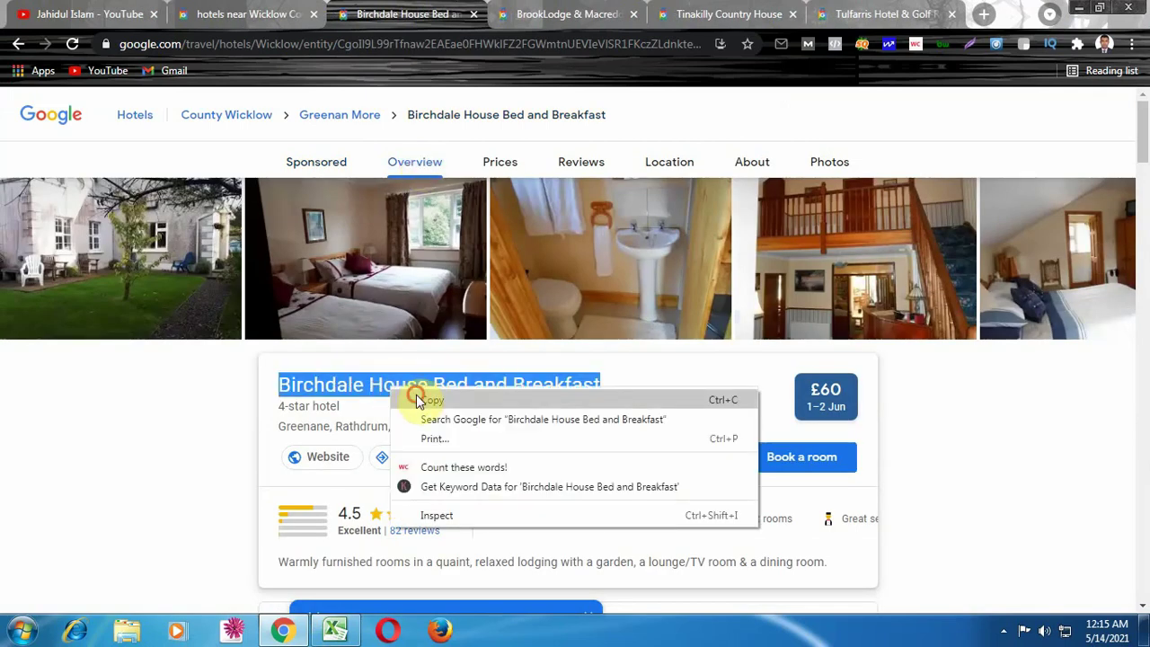
{"action": "left_click", "coordinate": [423, 399]}
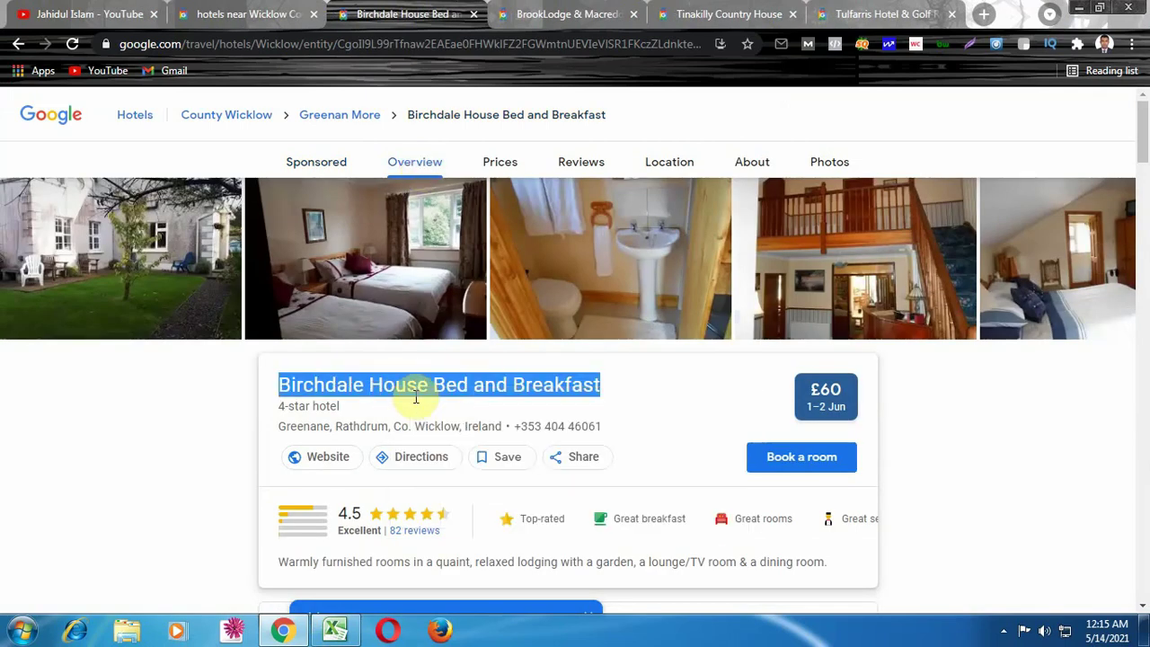
Switch to the Excel workbook and paste Birchdale House Bed and Breakfast into A3 under Hotel Name
{"action": "left_click", "coordinate": [337, 631]}
{"action": "left_click", "coordinate": [57, 198]}
{"action": "right_click", "coordinate": [61, 196]}
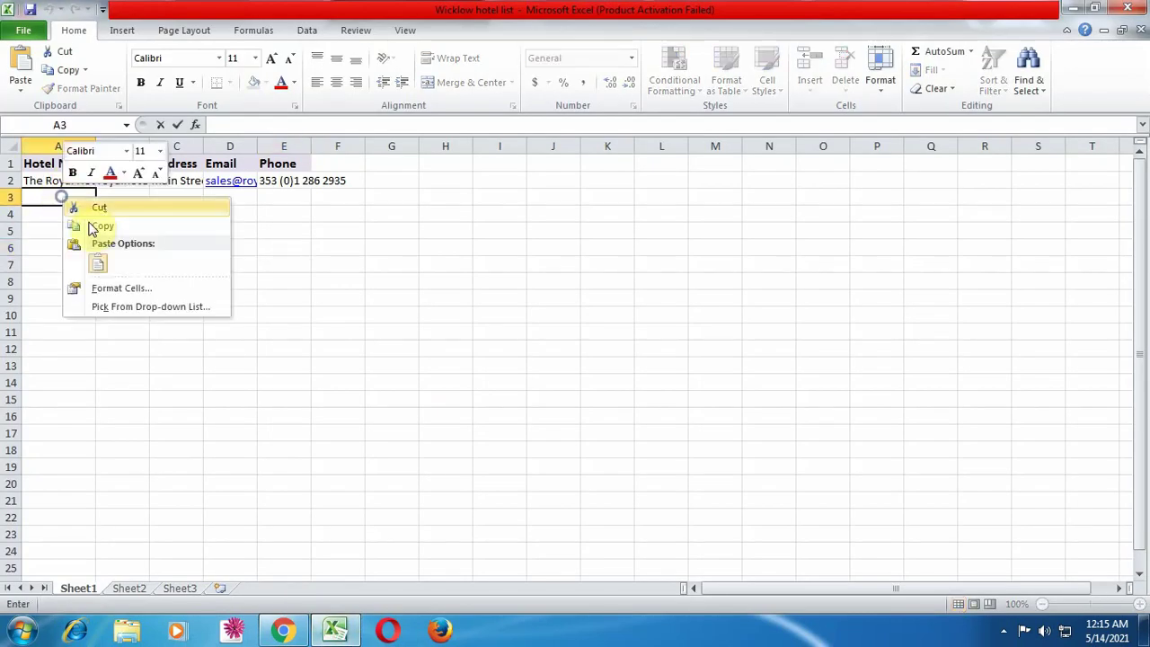
{"action": "left_click", "coordinate": [97, 263]}
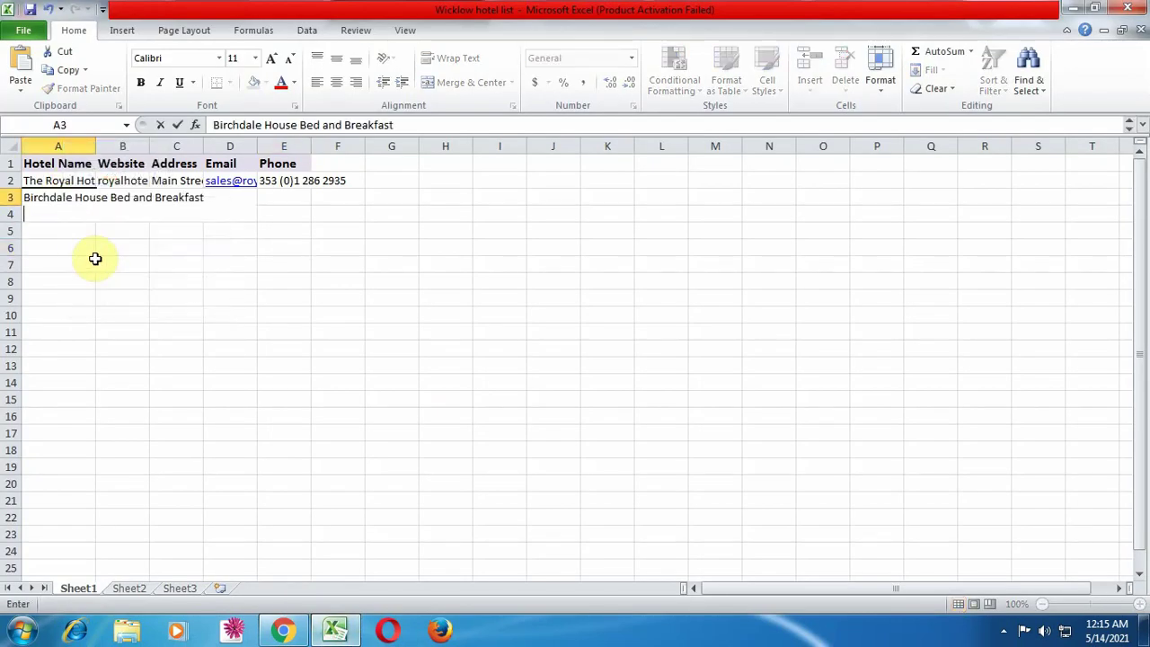
{"action": "left_click", "coordinate": [159, 262]}
Ready B3 for the website entry, and open Birchdale House's website from its Google listing in a new Chrome tab
{"action": "double_click", "coordinate": [118, 196]}
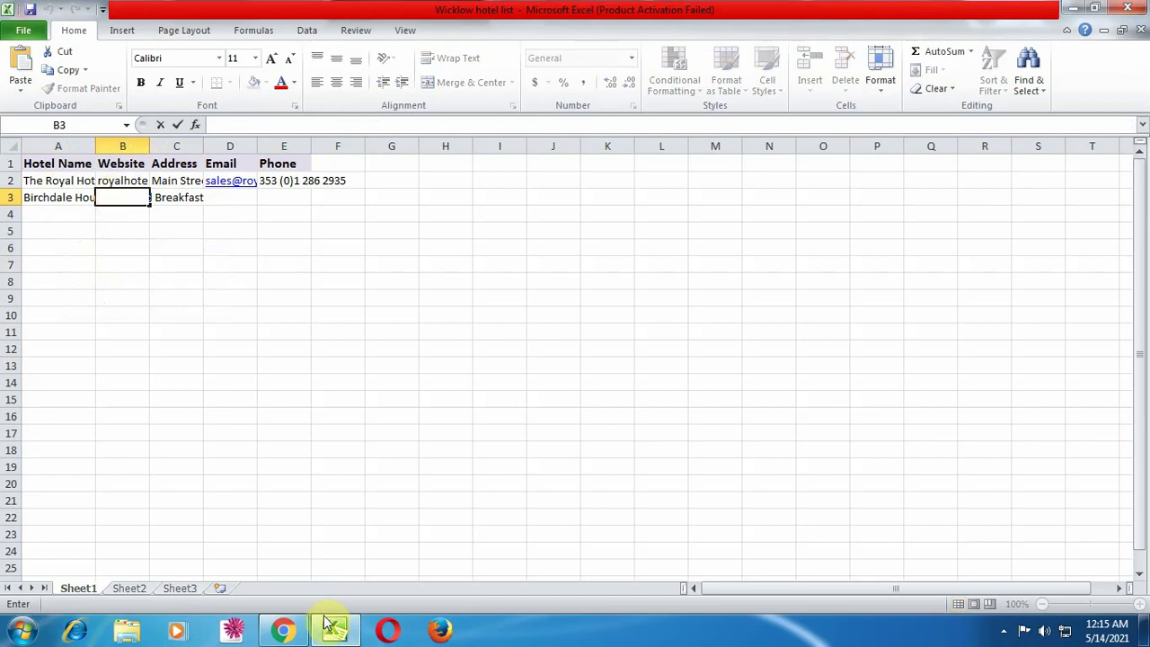
{"action": "left_click", "coordinate": [283, 631]}
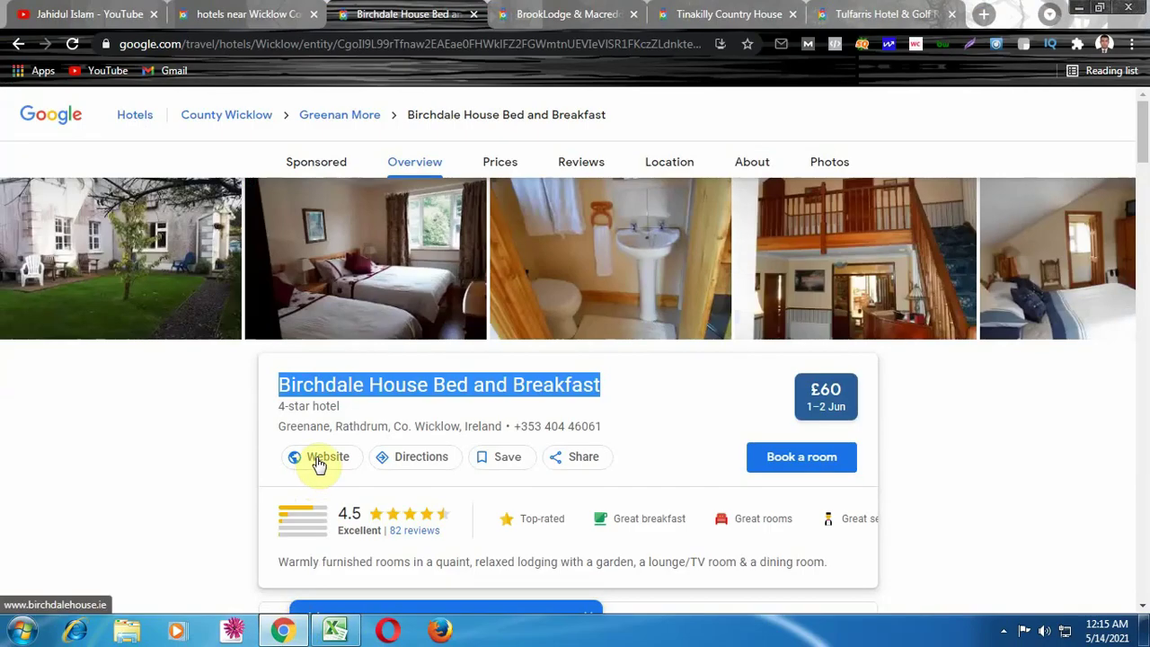
{"action": "right_click", "coordinate": [319, 458]}
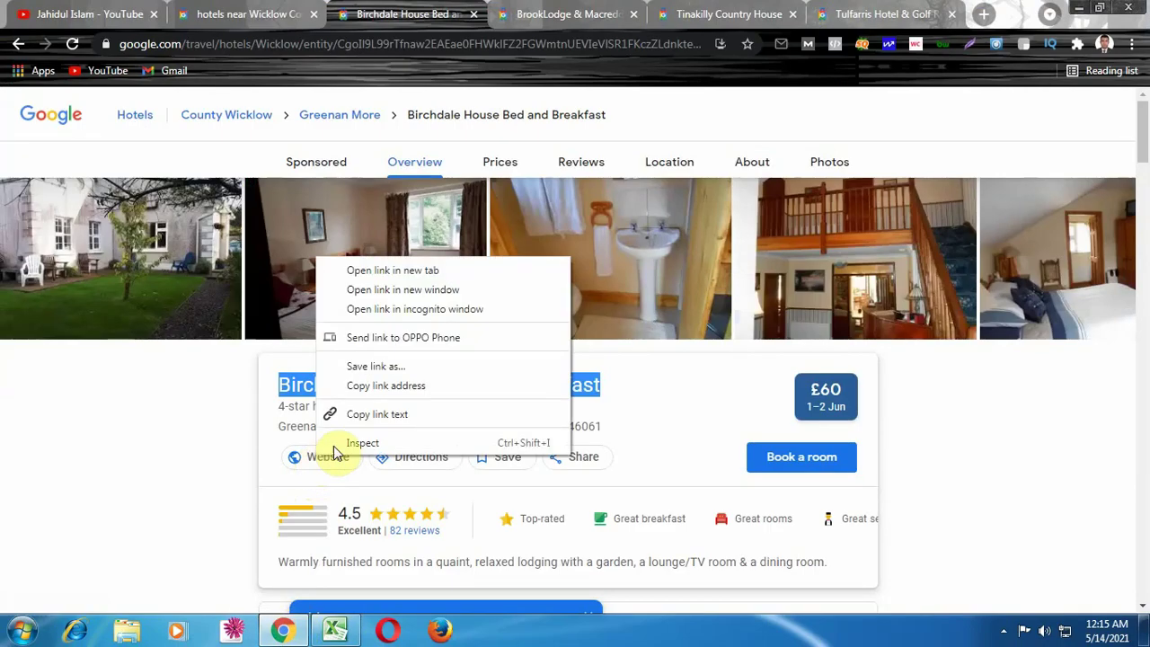
{"action": "left_click", "coordinate": [364, 270]}
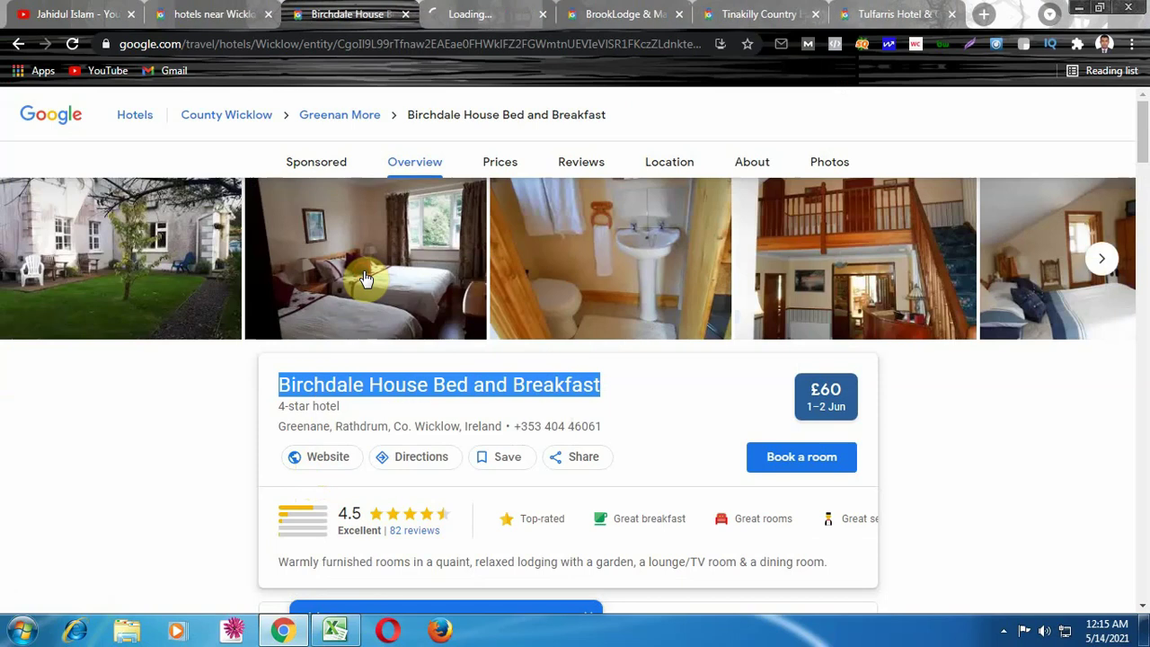
{"action": "left_click", "coordinate": [458, 19]}
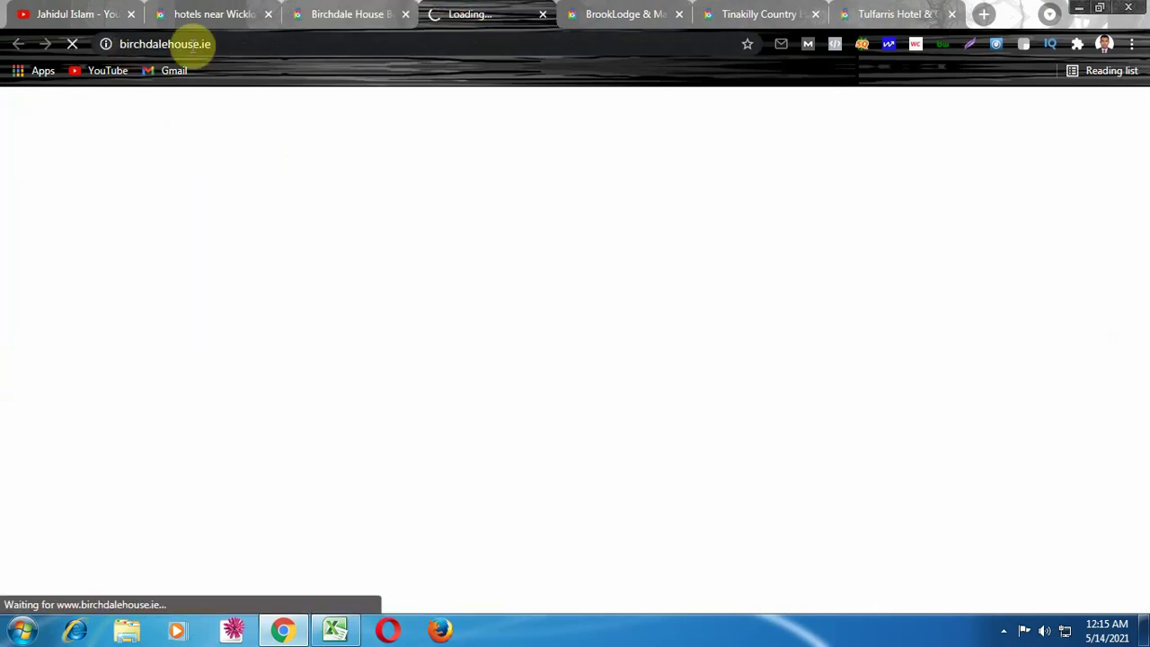
{"action": "left_click", "coordinate": [382, 16]}
{"action": "left_click", "coordinate": [488, 15]}
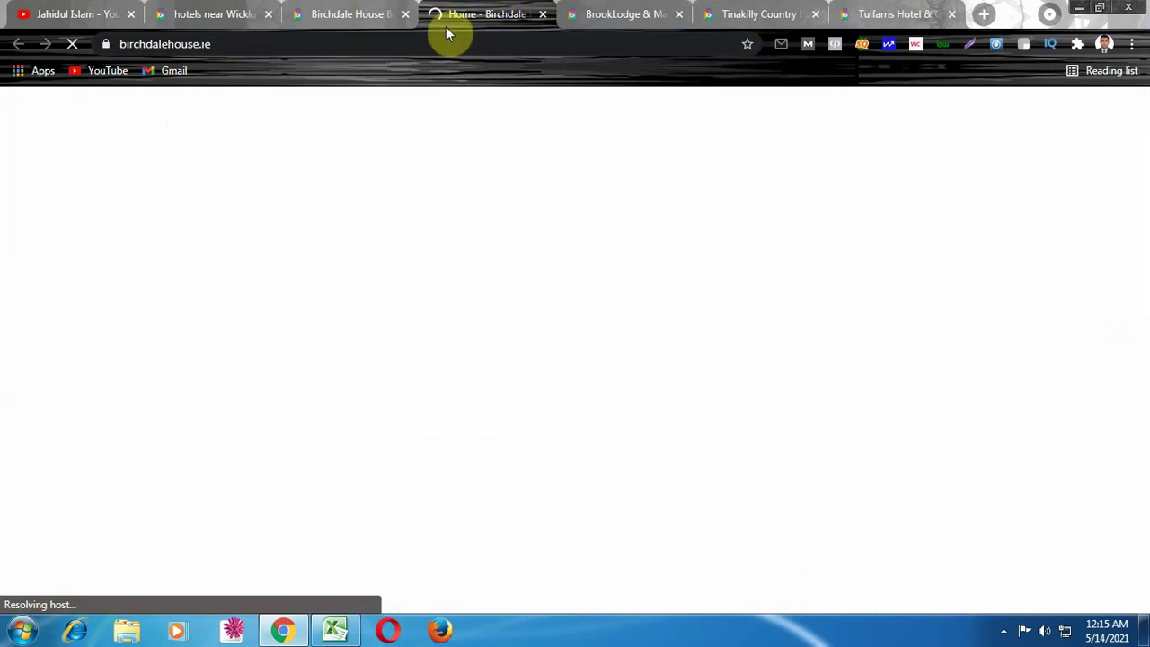
{"action": "left_click_drag", "start_coordinate": [210, 41], "coordinate": [144, 45]}
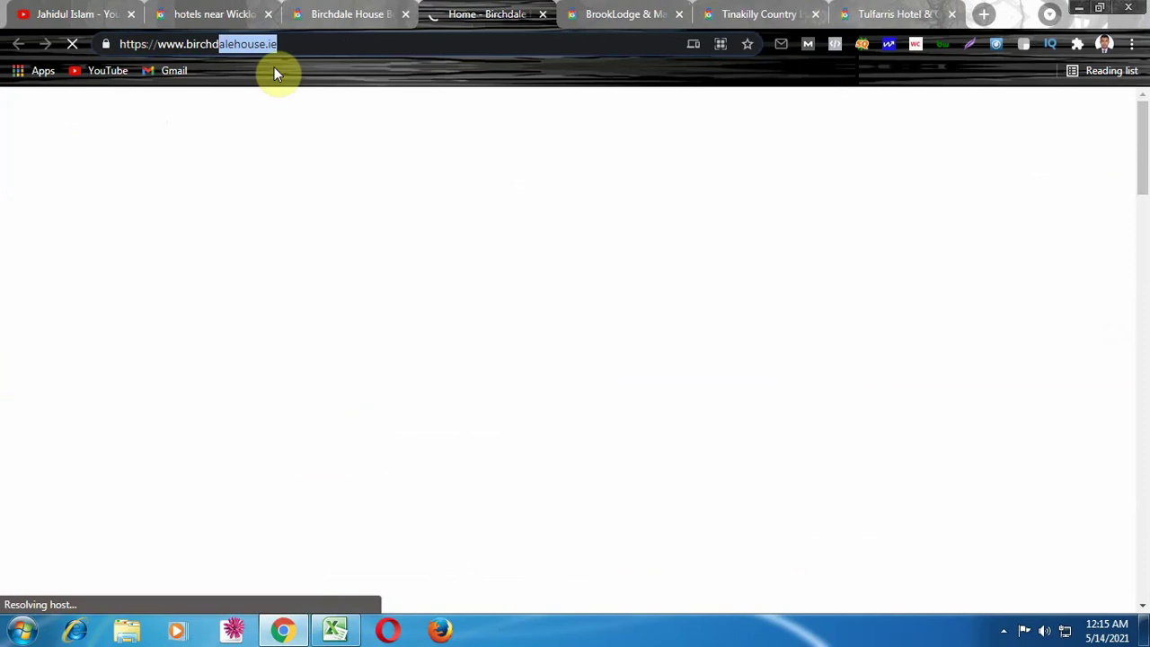
{"action": "key", "text": "shift+Left"}
{"action": "key", "text": "shift+Left"}
{"action": "key", "text": "shift+Left"}
{"action": "key", "text": "shift+Left"}
{"action": "key", "text": "shift+Left"}
{"action": "key", "text": "shift+Left"}
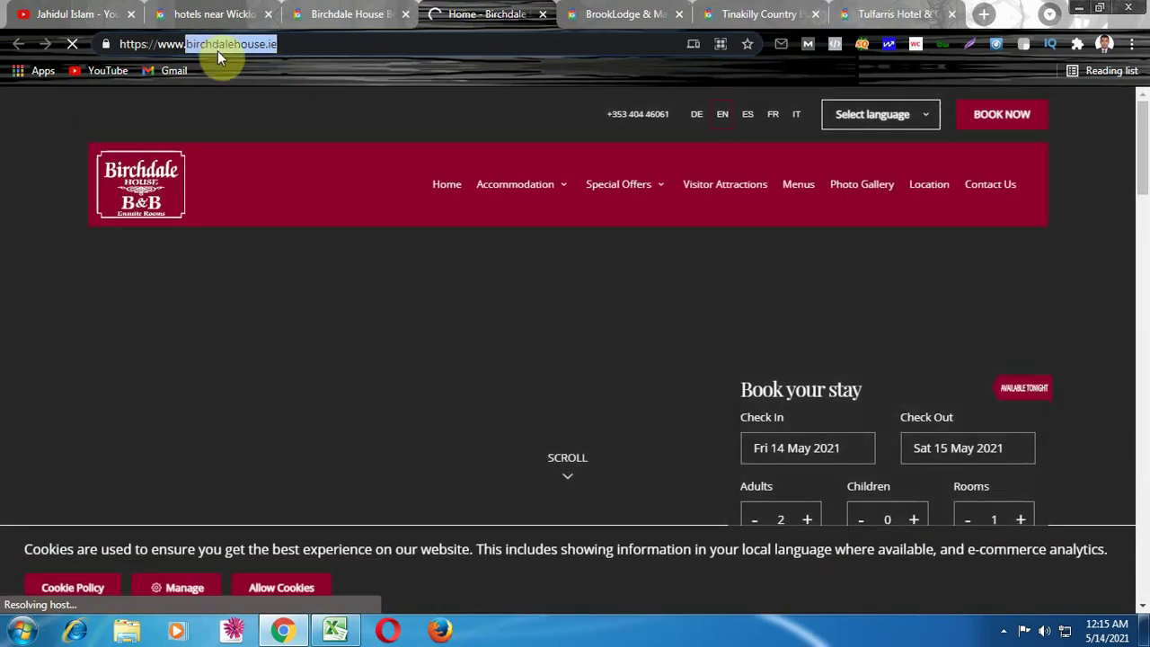
{"action": "right_click", "coordinate": [218, 45]}
{"action": "left_click", "coordinate": [271, 134]}
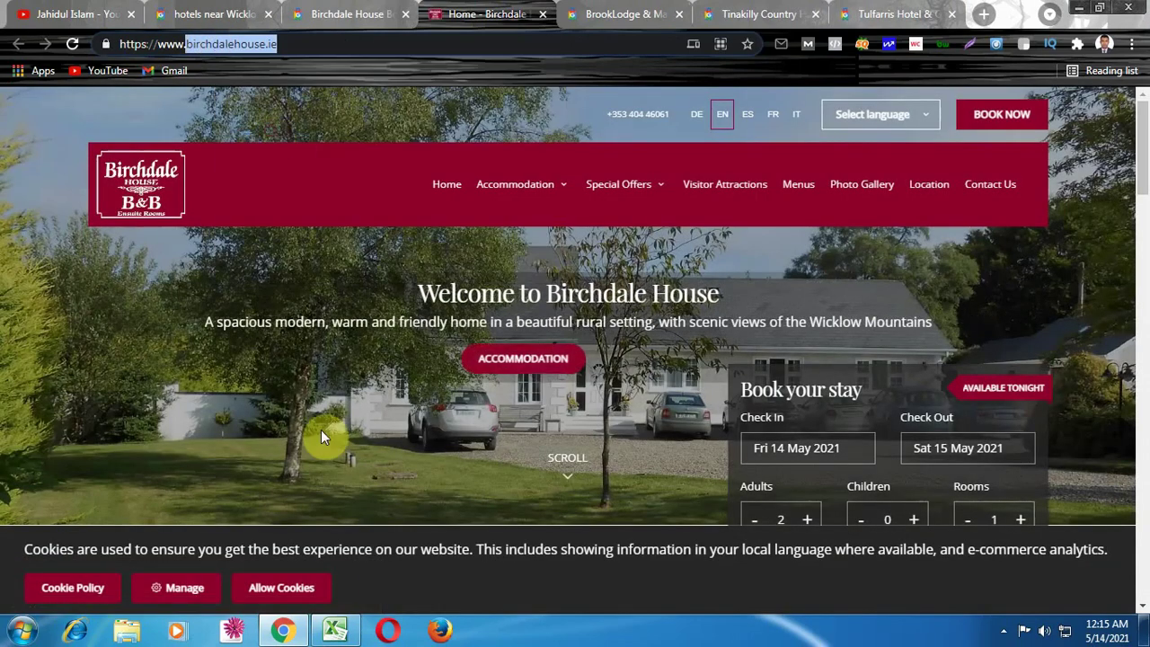
Switch to the Excel workbook and paste birchdalehouse.ie into B3 under Website
{"action": "left_click", "coordinate": [337, 631]}
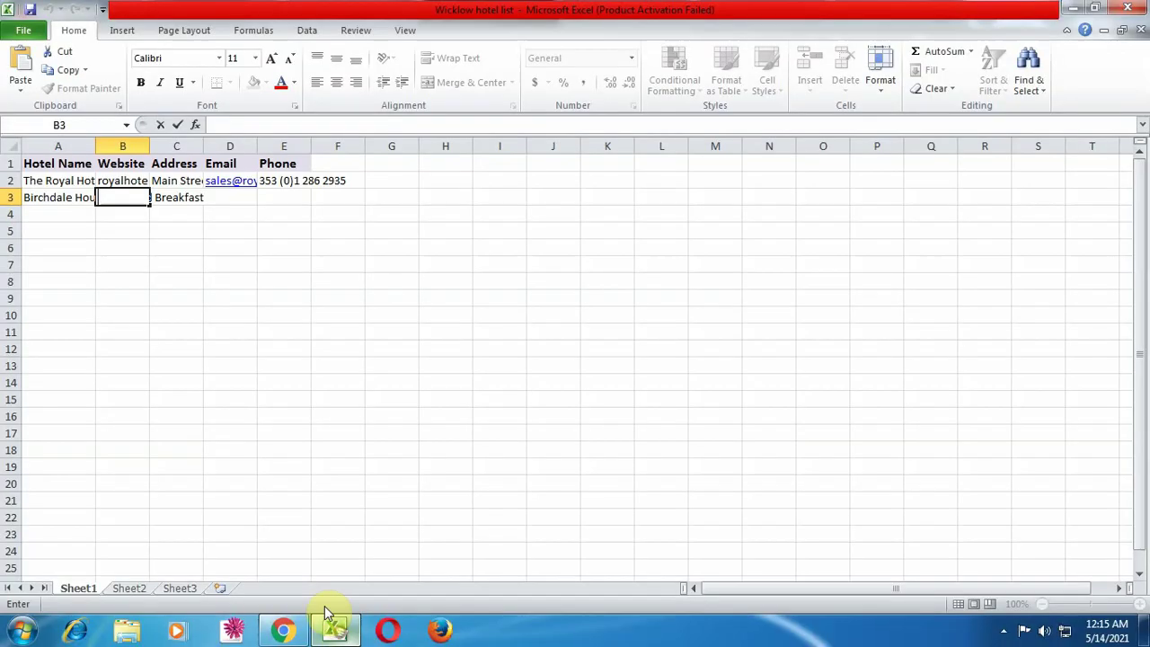
{"action": "right_click", "coordinate": [131, 199]}
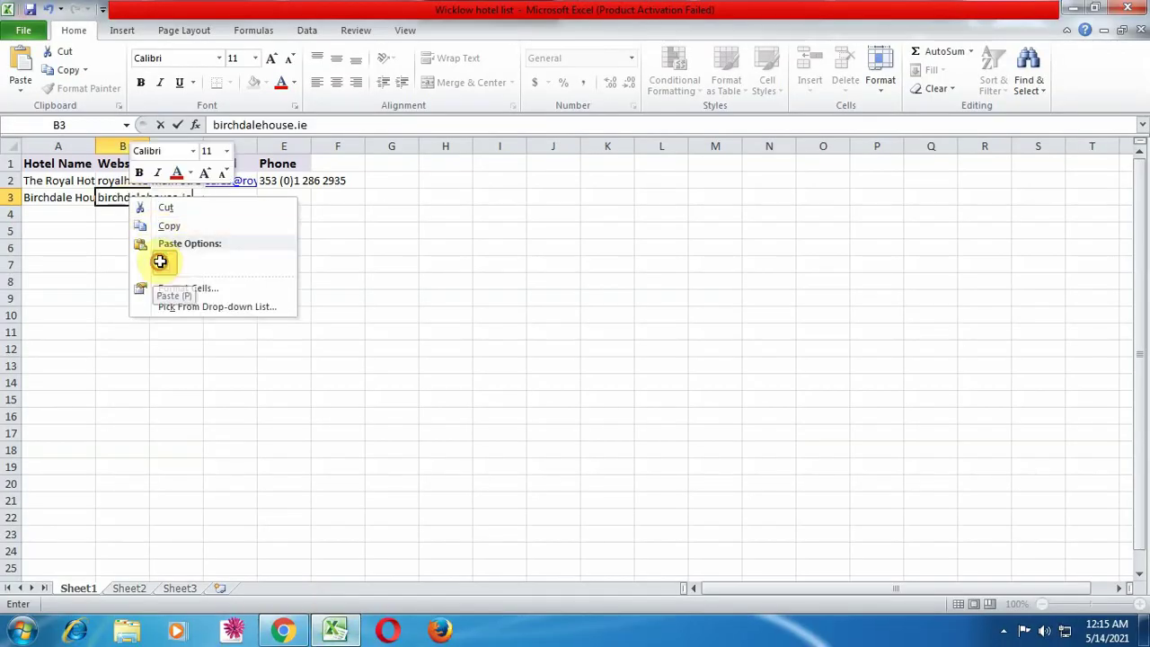
{"action": "left_click", "coordinate": [160, 263]}
Select C3 for the address entry, and copy Birchdale House's full postal address from its website footer in Chrome
{"action": "left_click", "coordinate": [184, 200]}
{"action": "left_click", "coordinate": [283, 631]}
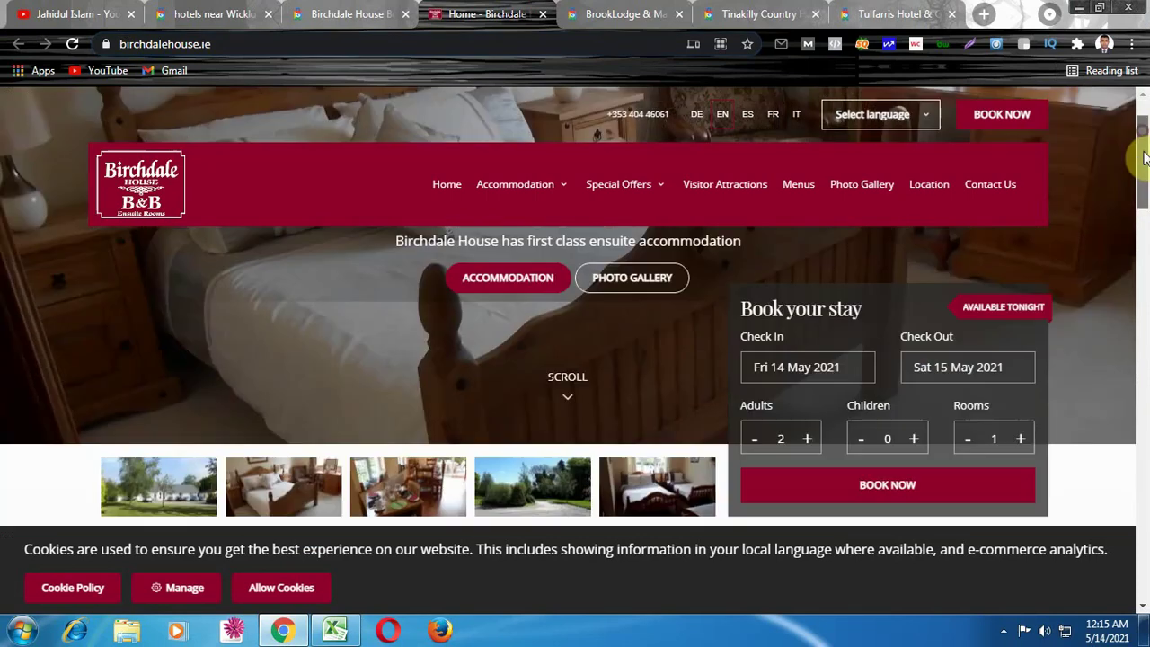
{"action": "left_click_drag", "start_coordinate": [1142, 154], "coordinate": [1145, 566]}
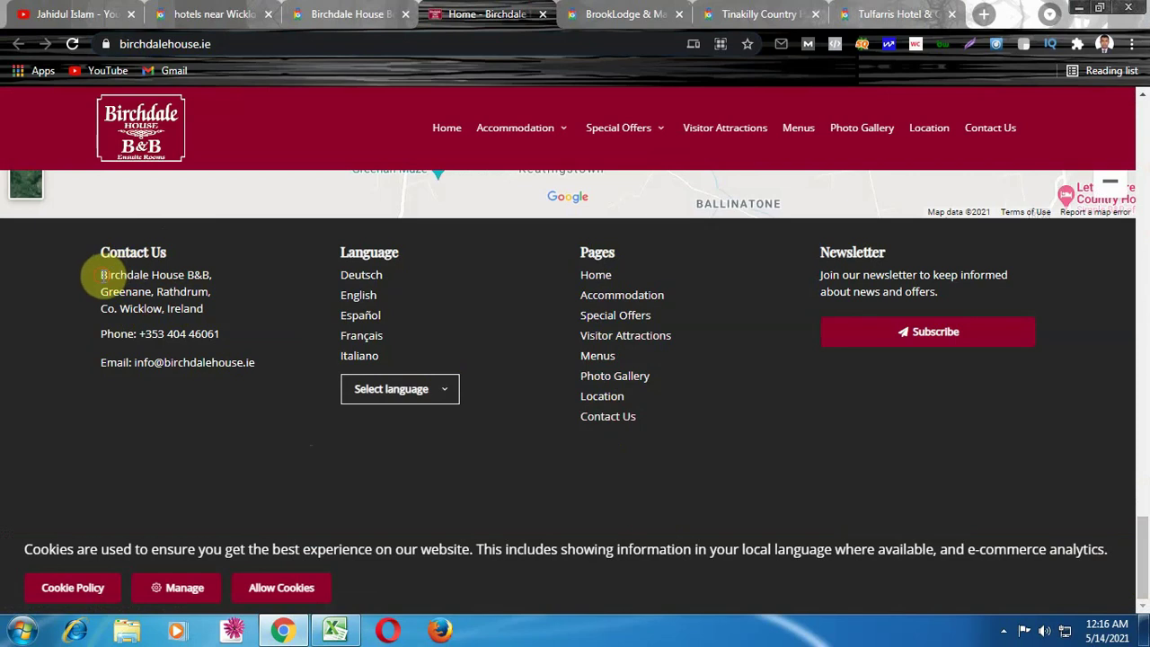
{"action": "left_click_drag", "start_coordinate": [102, 275], "coordinate": [205, 314]}
{"action": "right_click", "coordinate": [156, 293]}
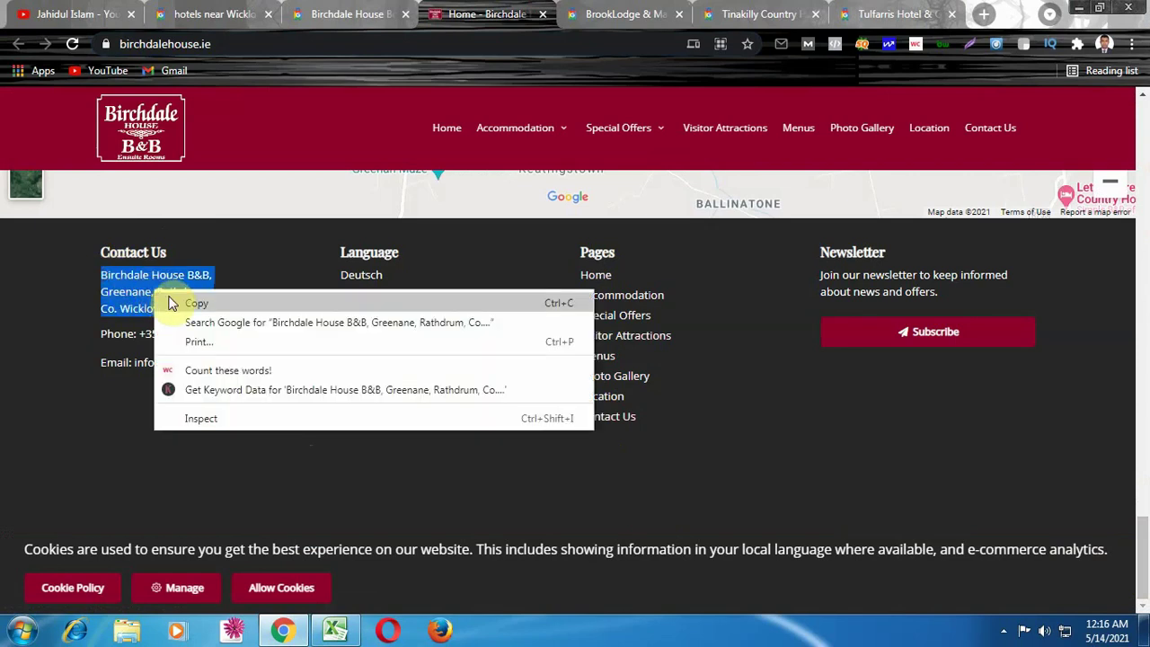
{"action": "left_click", "coordinate": [174, 304]}
Switch back to the Excel workbook and paste Birchdale House's postal address into C3 under Address
{"action": "left_click", "coordinate": [335, 631]}
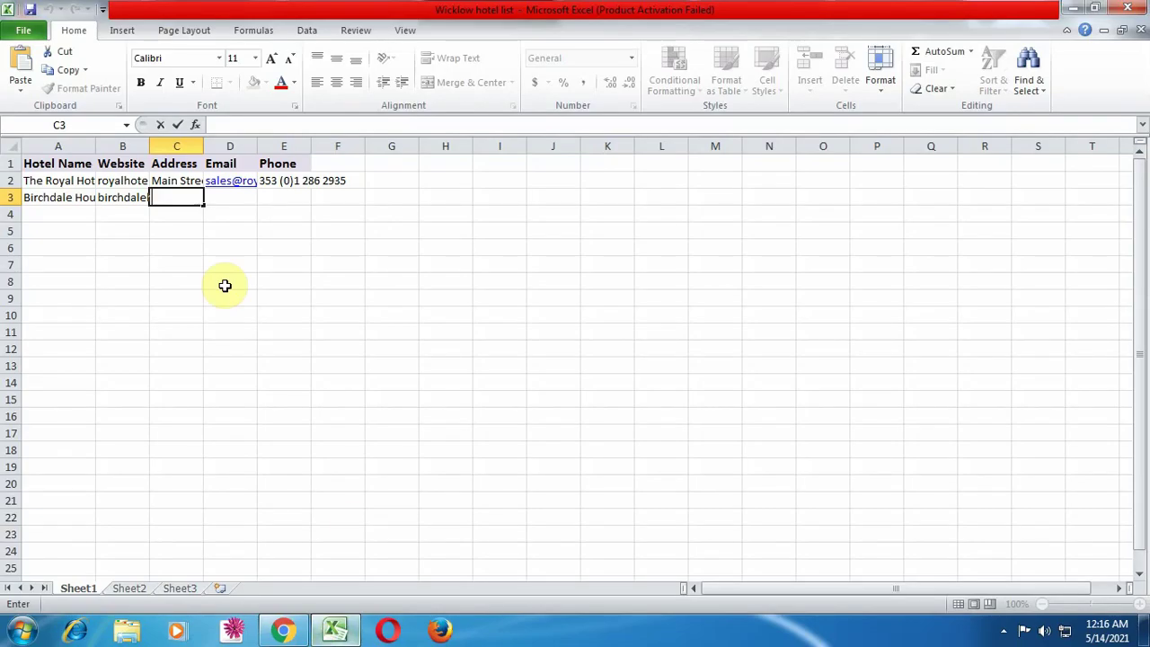
{"action": "right_click", "coordinate": [170, 198]}
{"action": "left_click", "coordinate": [205, 260]}
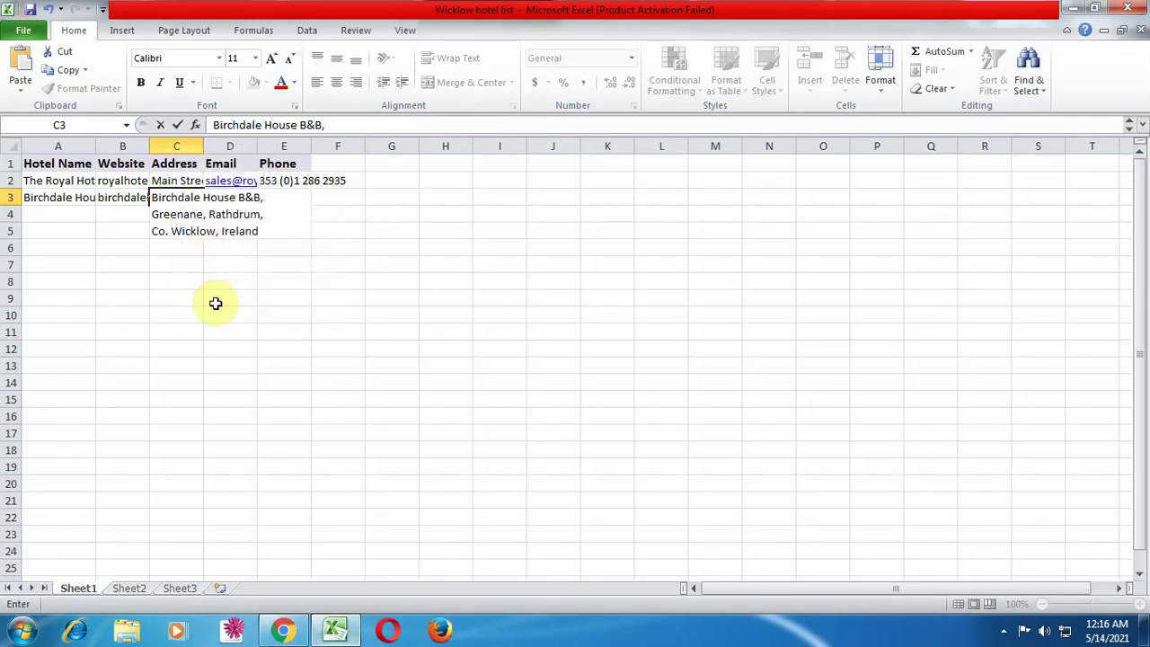
{"action": "left_click", "coordinate": [339, 357]}
{"action": "left_click", "coordinate": [154, 269]}
{"action": "left_click", "coordinate": [69, 242]}
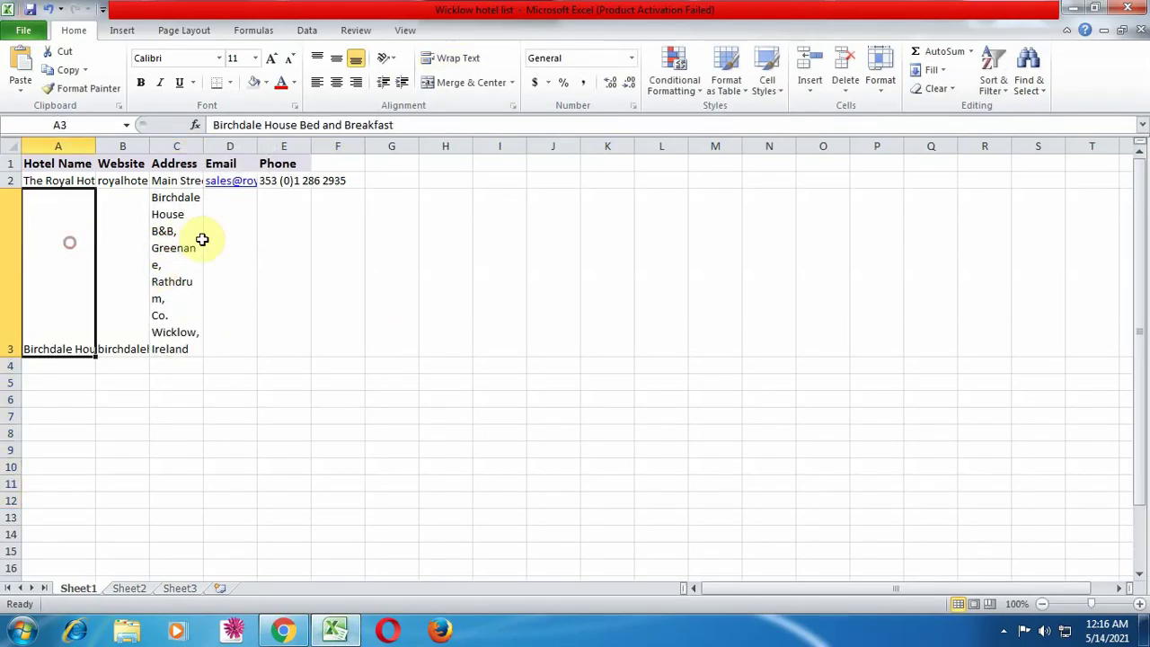
{"action": "left_click", "coordinate": [200, 240]}
{"action": "left_click", "coordinate": [108, 236]}
{"action": "left_click", "coordinate": [169, 224]}
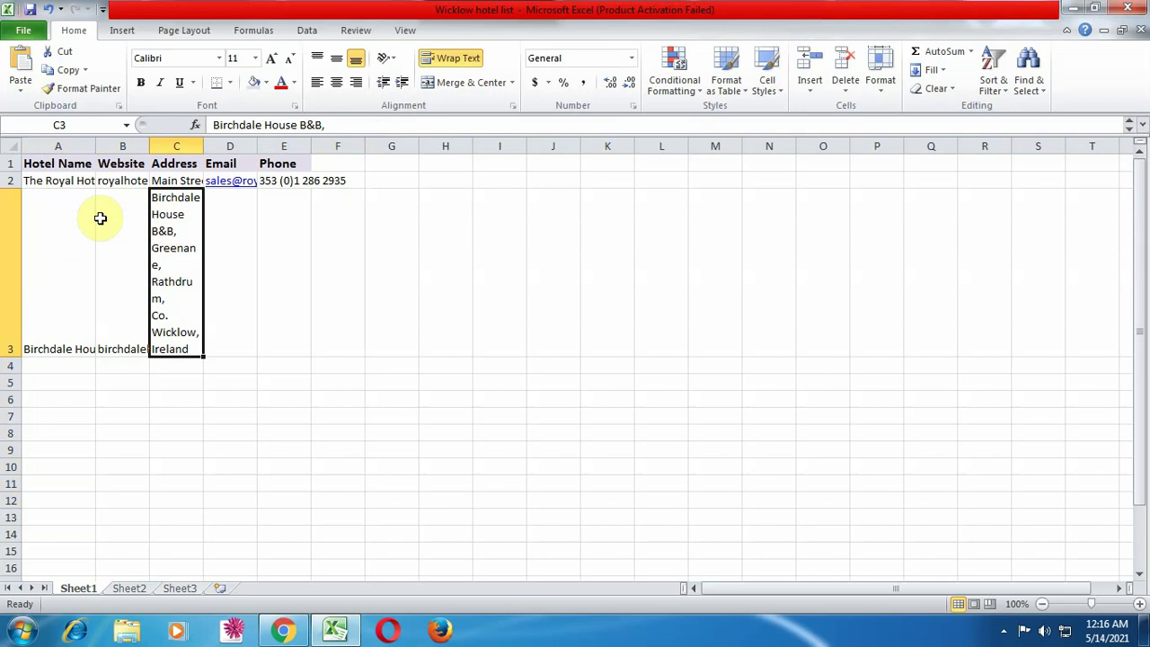
{"action": "left_click", "coordinate": [56, 231]}
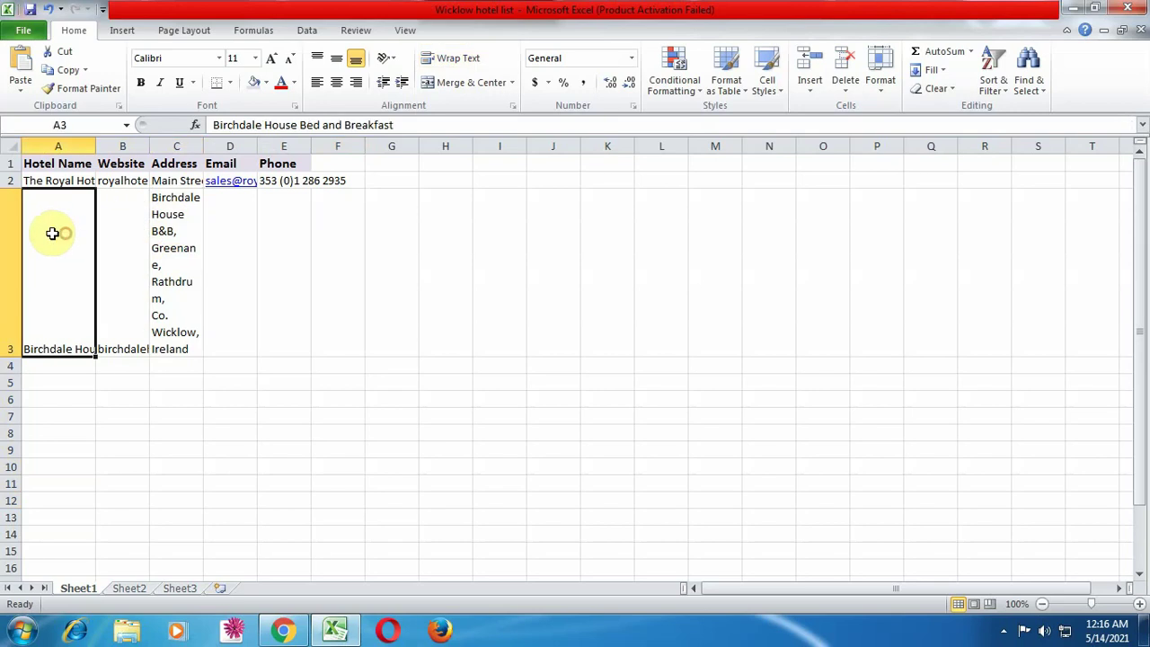
{"action": "left_click", "coordinate": [180, 222]}
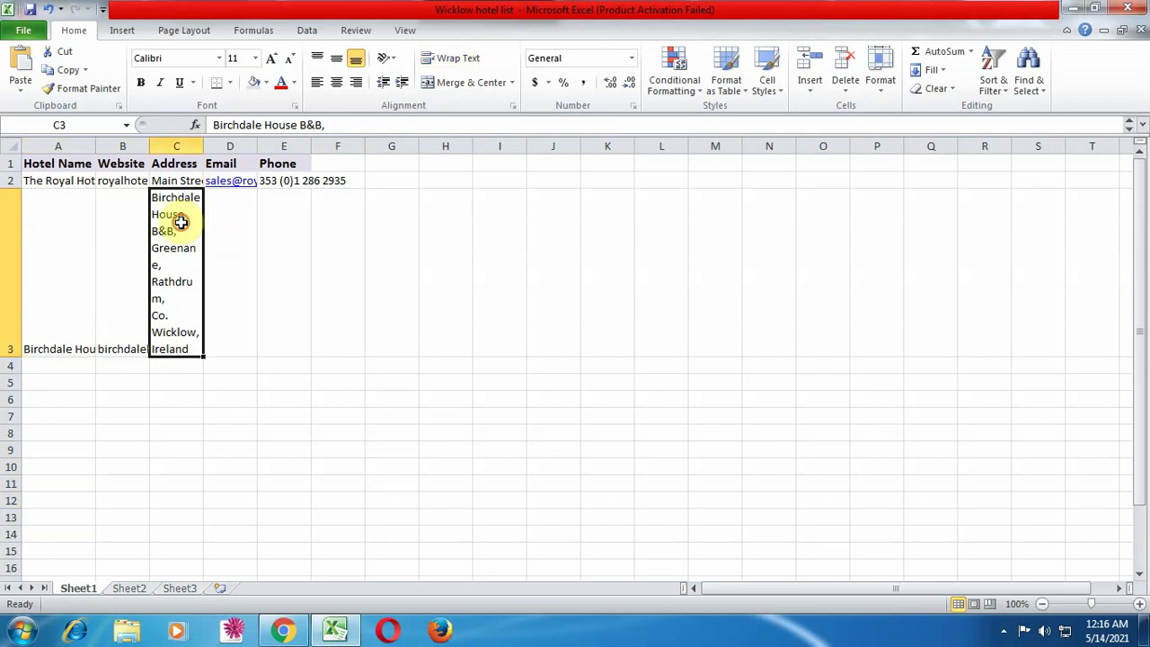
Turn off text wrapping for Birchdale House's address in C3
{"action": "left_click", "coordinate": [459, 61]}
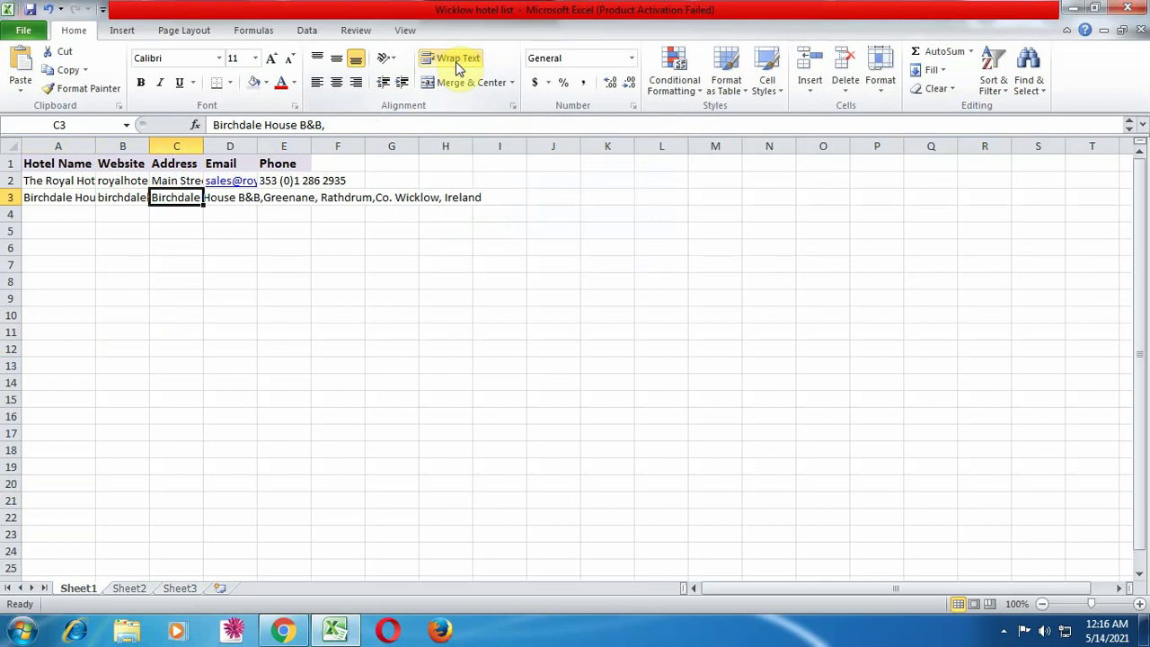
{"action": "left_click", "coordinate": [345, 328]}
Copy Birchdale House's e-mail address from its website footer in Chrome and paste it into D3 under Email in the Excel workbook
{"action": "double_click", "coordinate": [243, 199]}
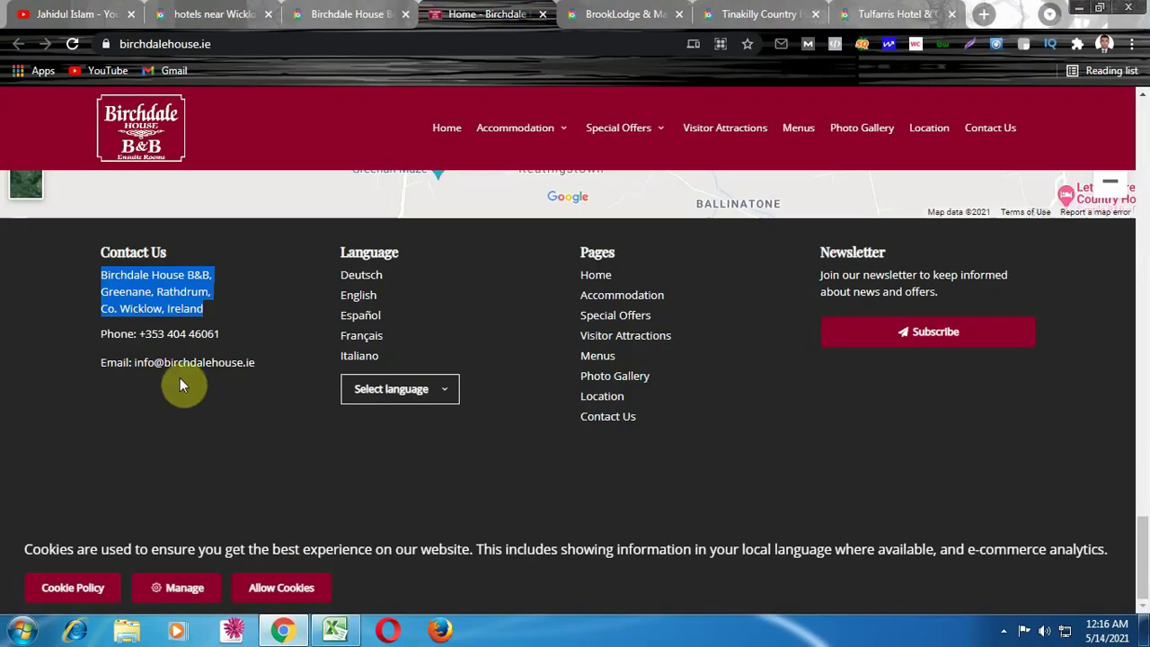
{"action": "right_click", "coordinate": [180, 369]}
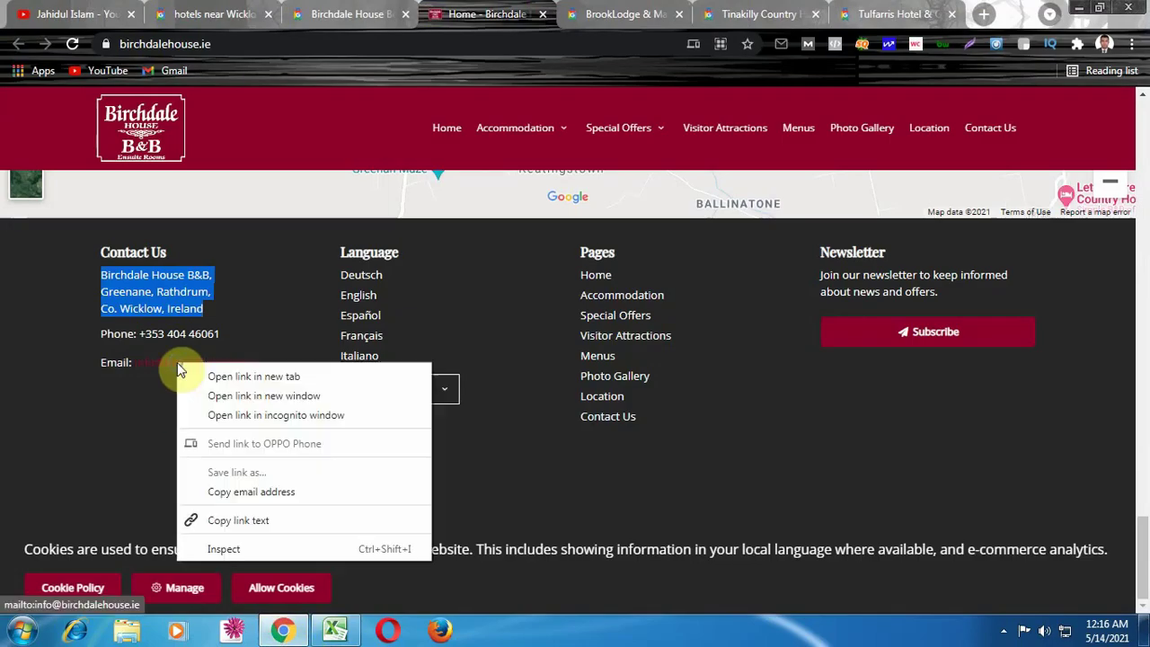
{"action": "left_click", "coordinate": [229, 493]}
{"action": "left_click", "coordinate": [335, 631]}
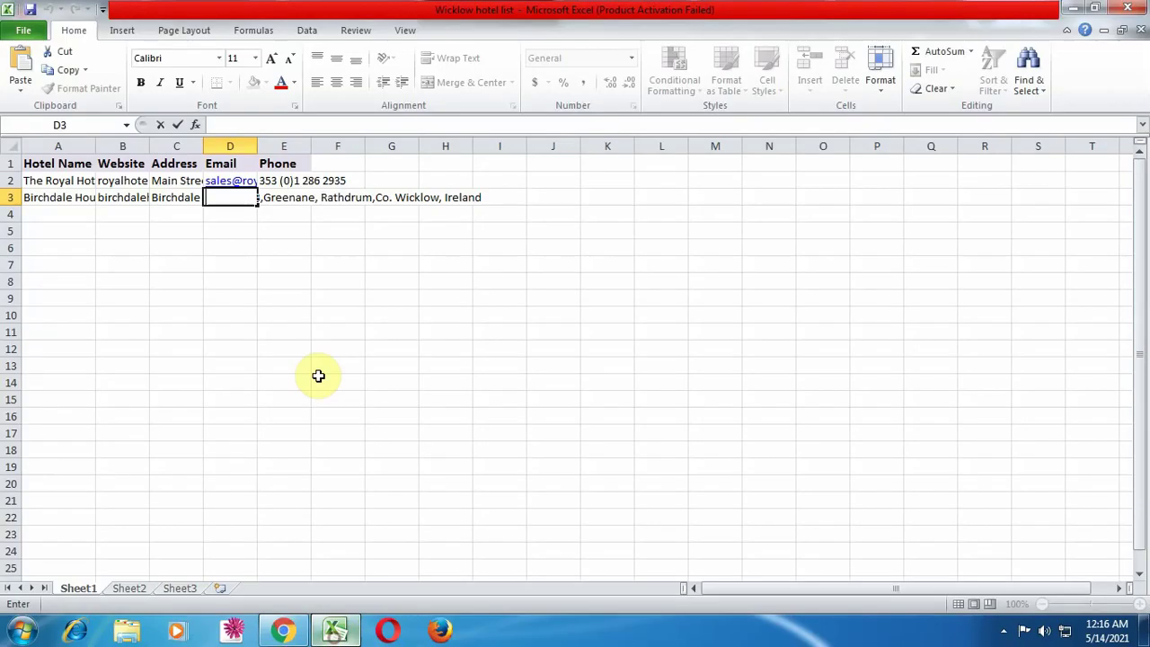
{"action": "right_click", "coordinate": [237, 199]}
{"action": "left_click", "coordinate": [269, 265]}
{"action": "left_click", "coordinate": [230, 279]}
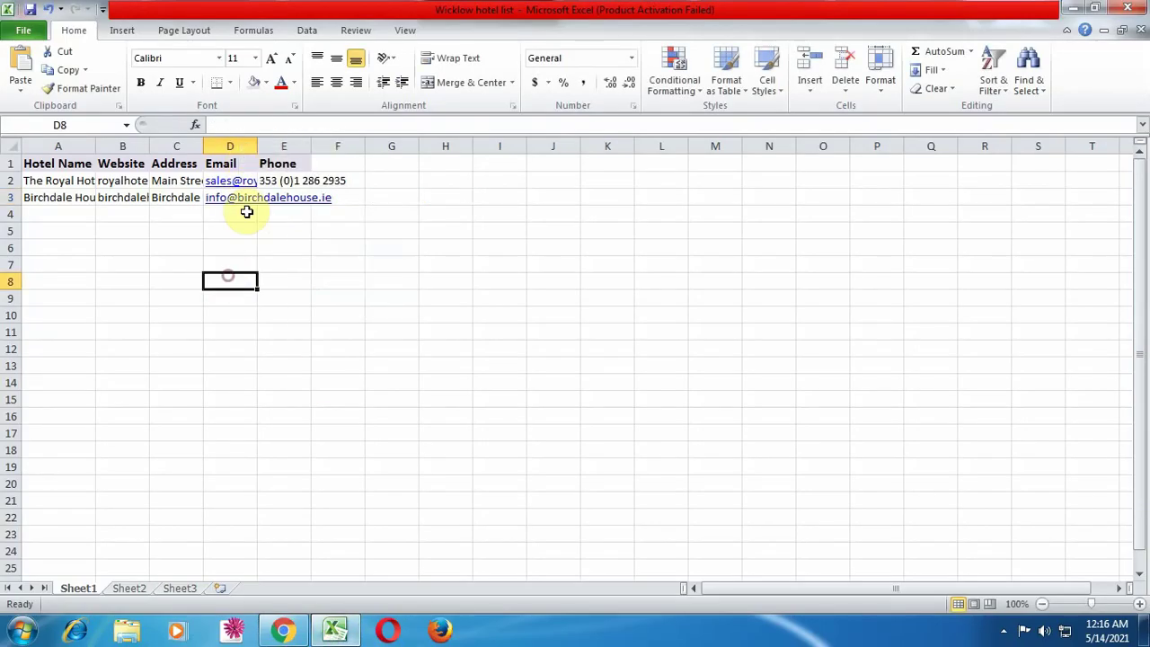
{"action": "left_click", "coordinate": [278, 199]}
{"action": "left_click", "coordinate": [277, 200]}
{"action": "left_click", "coordinate": [268, 638]}
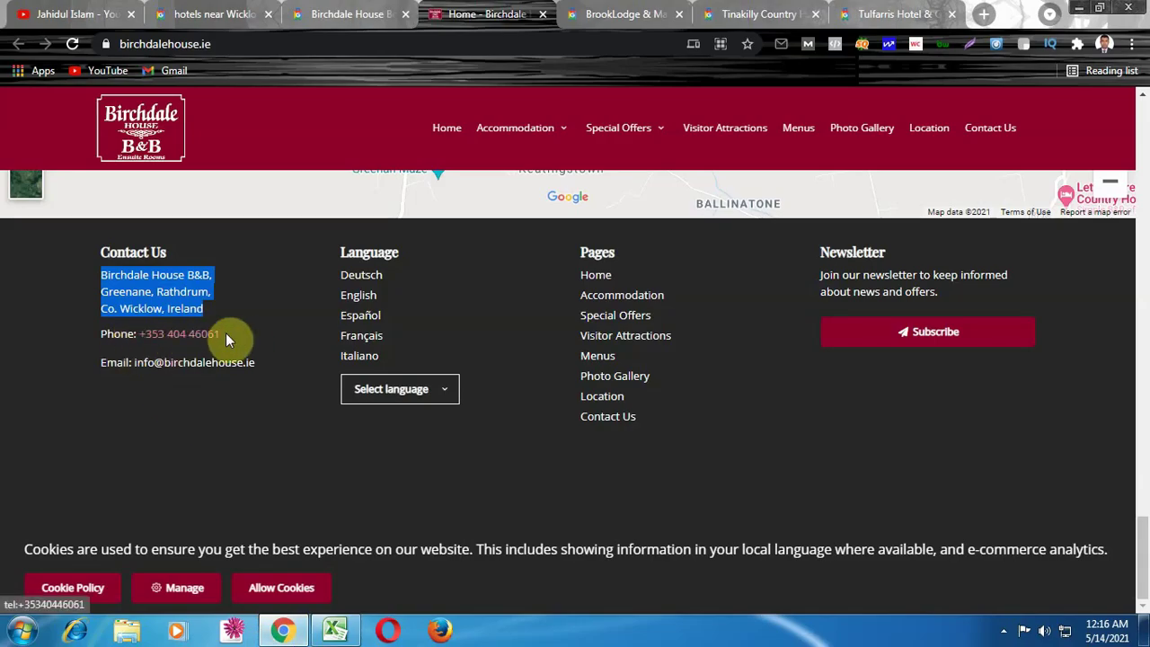
{"action": "left_click_drag", "start_coordinate": [226, 335], "coordinate": [155, 339]}
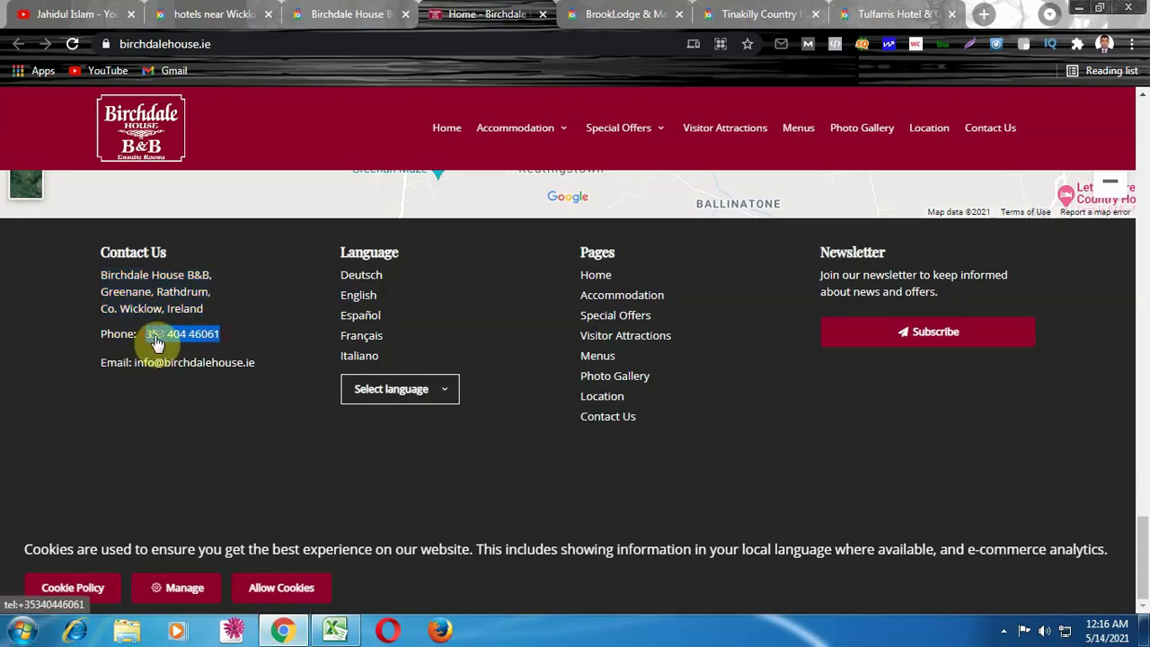
{"action": "right_click", "coordinate": [155, 340]}
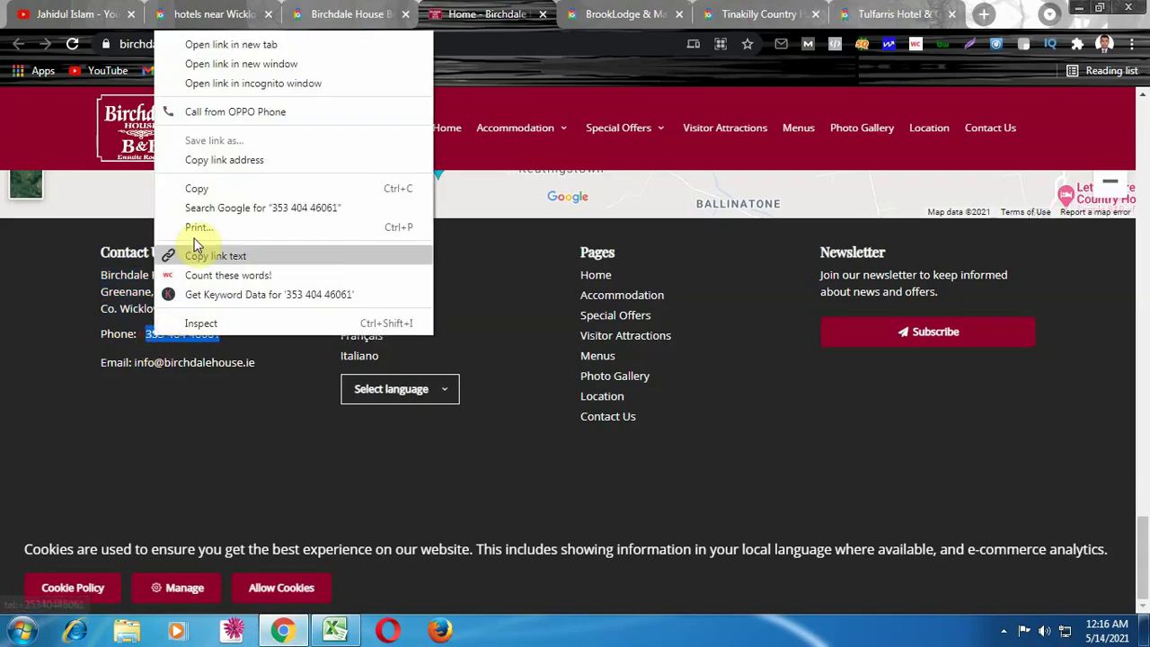
{"action": "left_click", "coordinate": [197, 190]}
{"action": "left_click", "coordinate": [335, 630]}
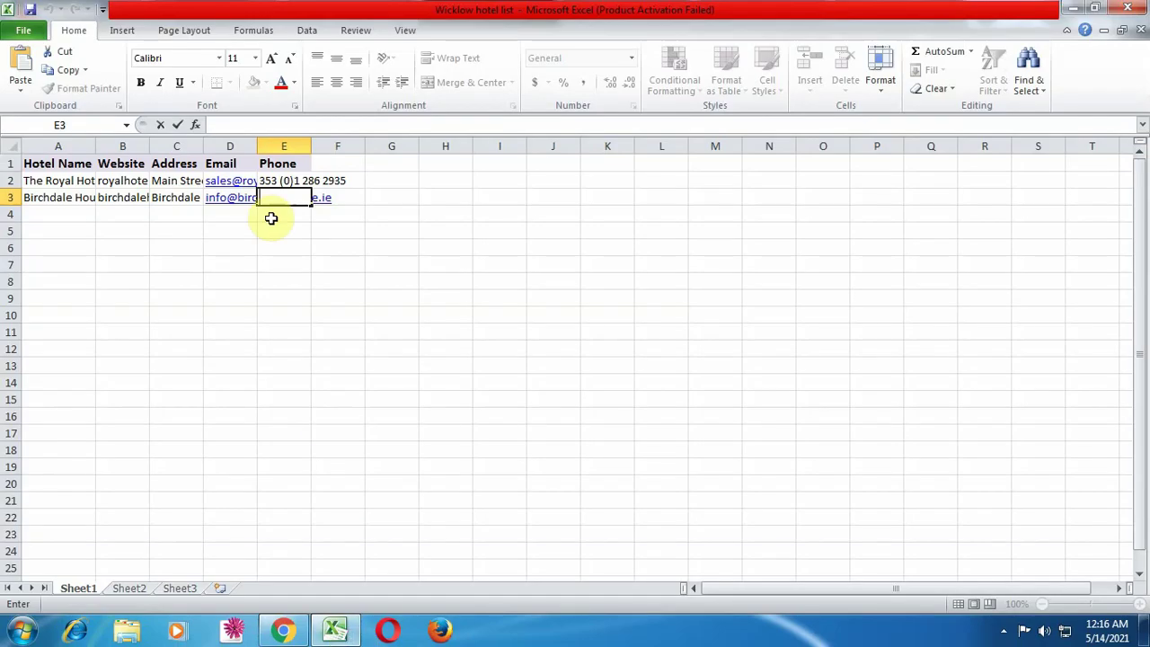
{"action": "right_click", "coordinate": [274, 200]}
{"action": "left_click", "coordinate": [311, 260]}
{"action": "left_click", "coordinate": [314, 260]}
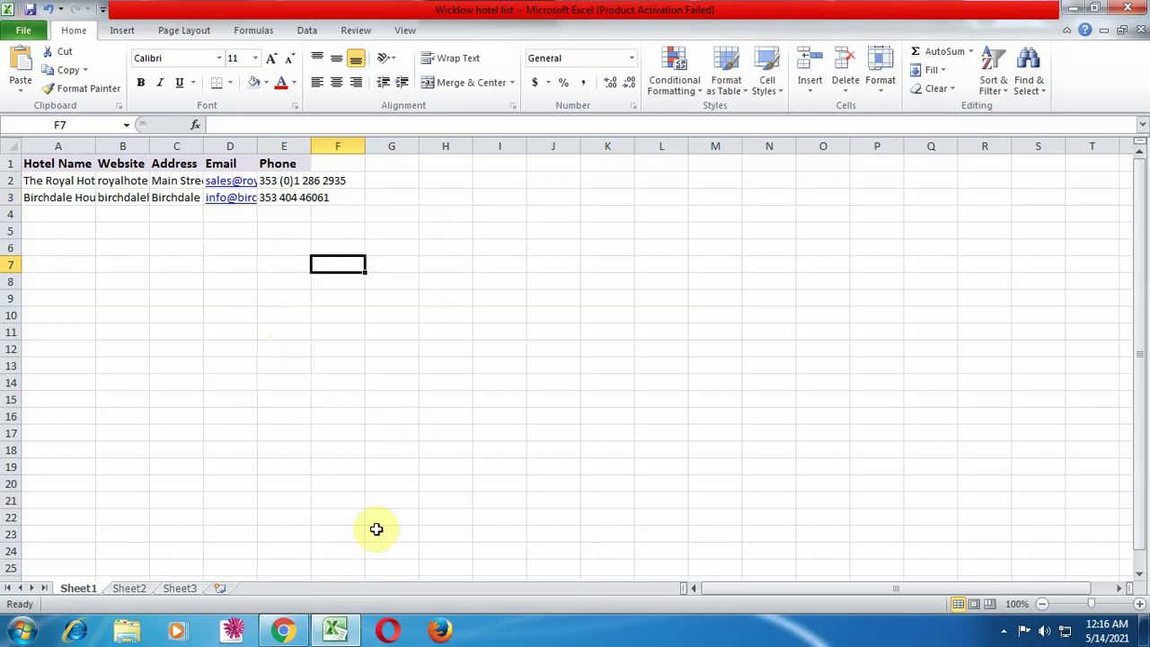
Return to Google's Wicklow hotel results in Chrome and review the location search and its suggestions, keeping Wicklow, County Wicklow, Ireland
{"action": "left_click", "coordinate": [283, 631]}
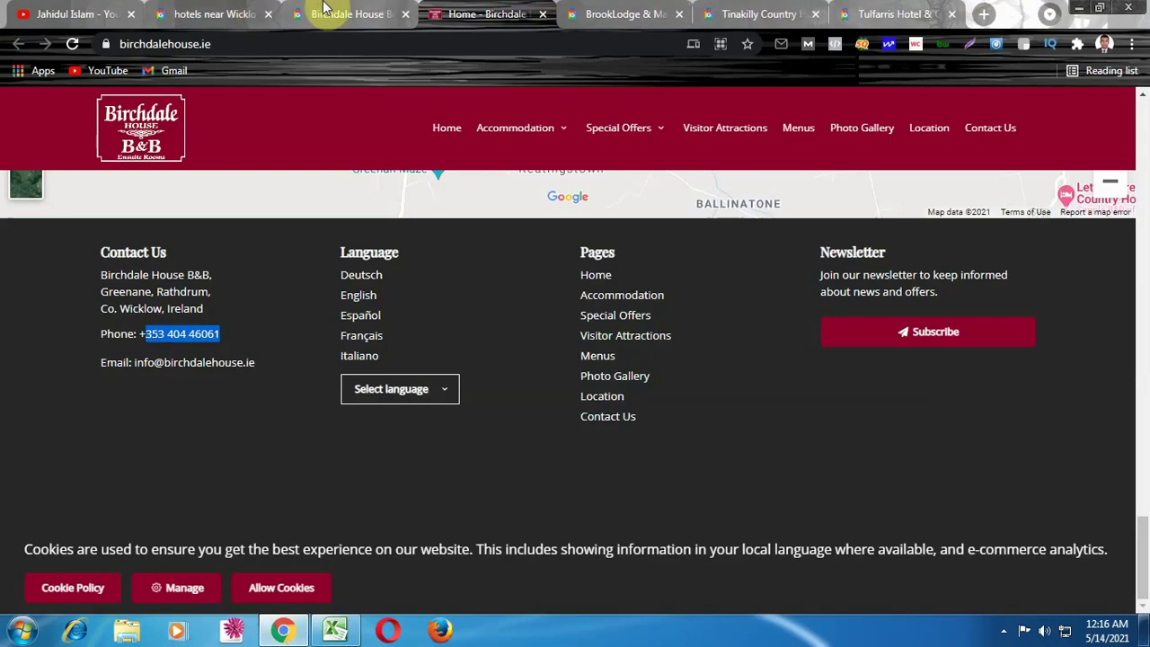
{"action": "left_click", "coordinate": [229, 16]}
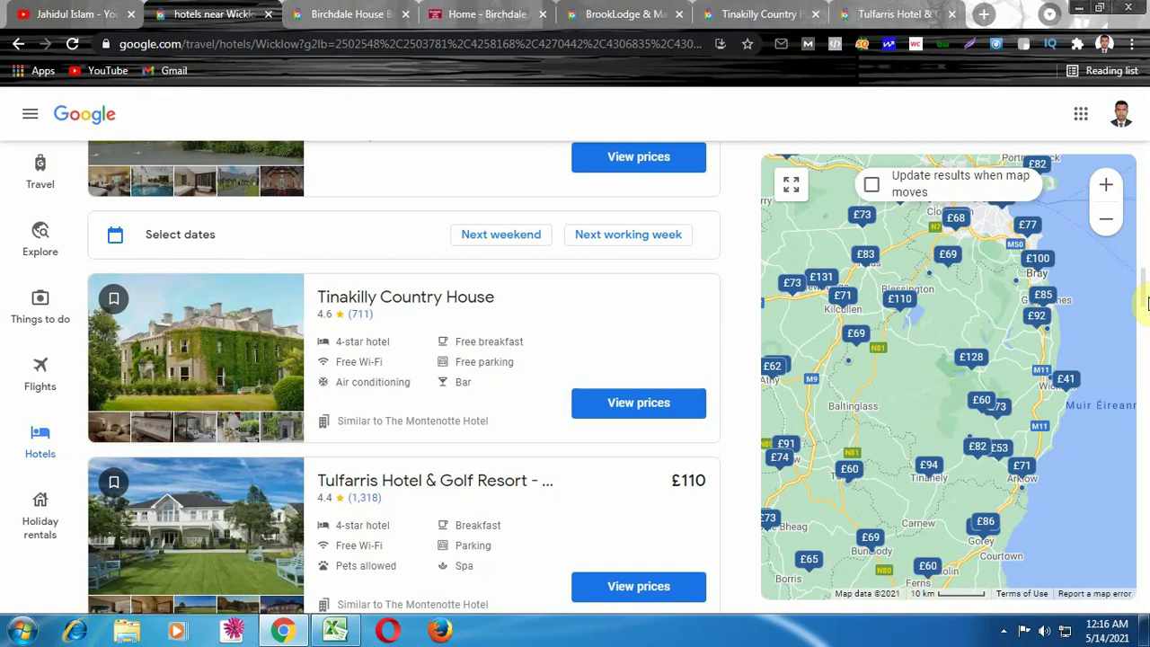
{"action": "left_click_drag", "start_coordinate": [1148, 292], "coordinate": [1136, 89]}
{"action": "left_click", "coordinate": [192, 183]}
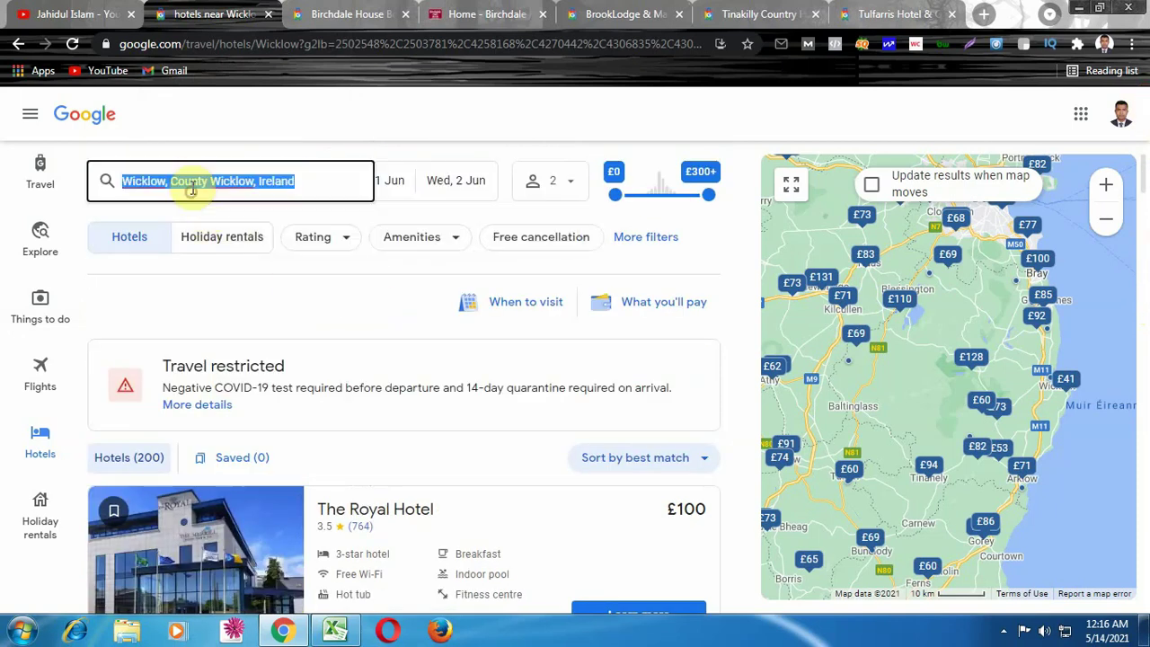
{"action": "left_click", "coordinate": [305, 180]}
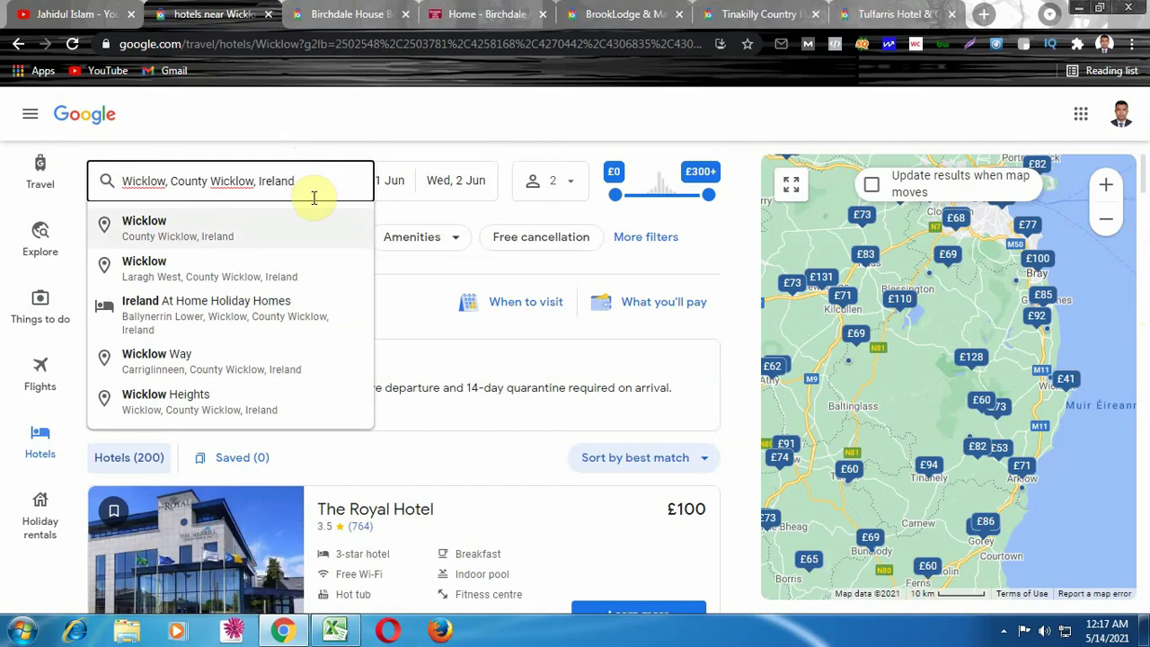
{"action": "left_click", "coordinate": [343, 137]}
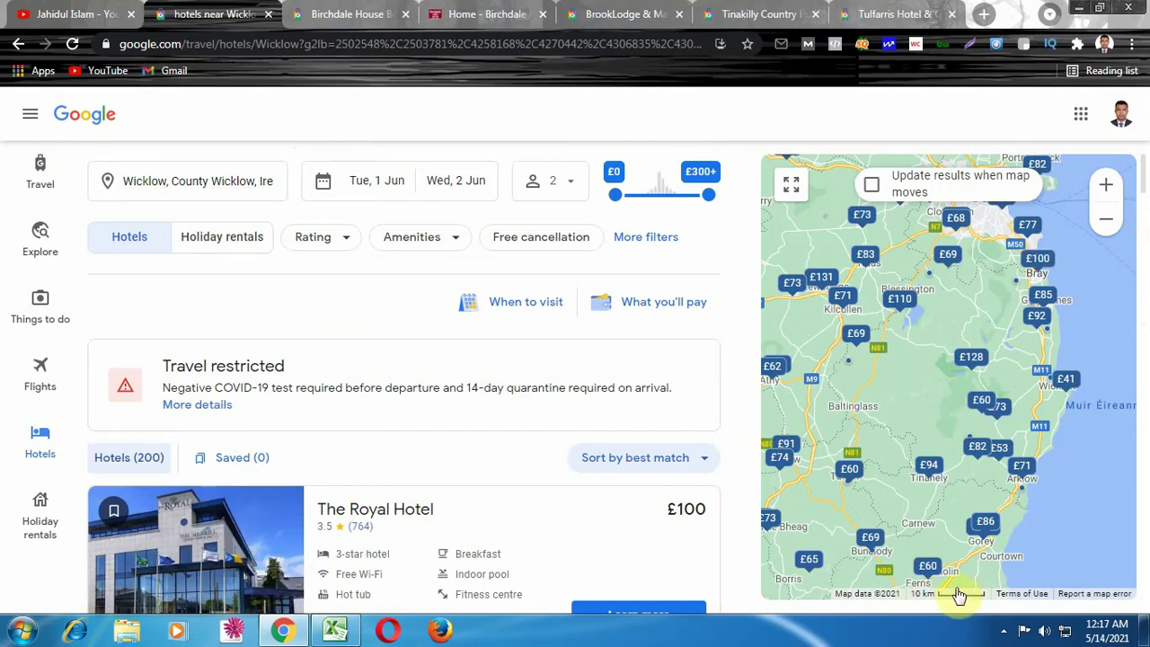
{"action": "left_click", "coordinate": [1003, 632]}
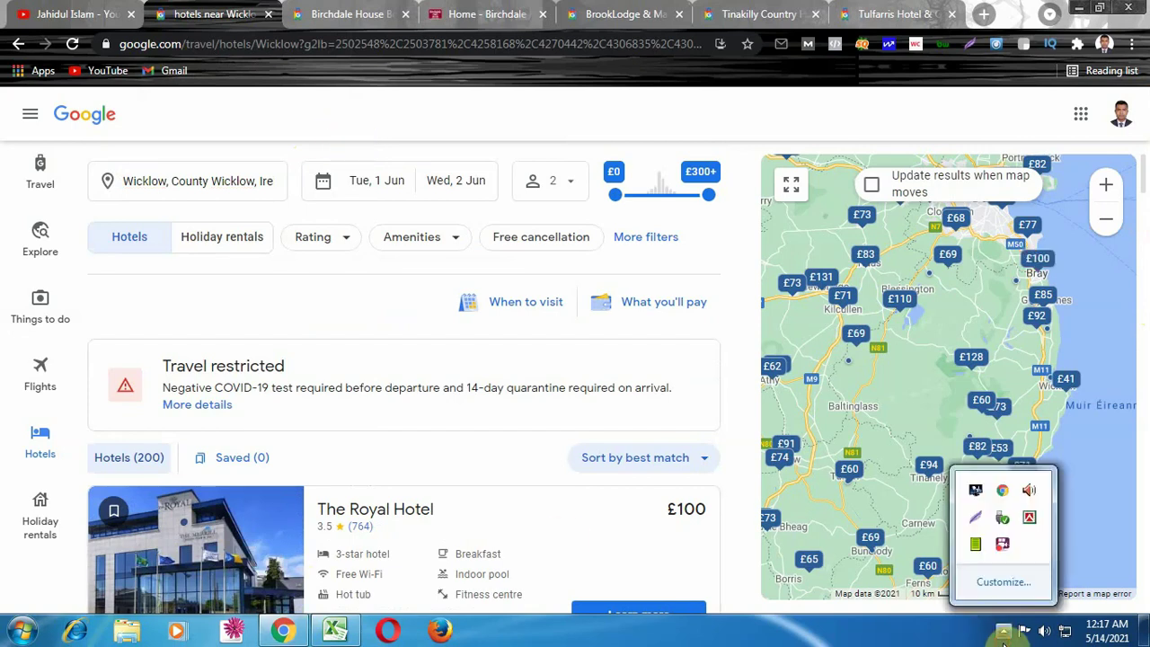
{"action": "left_click", "coordinate": [998, 544]}
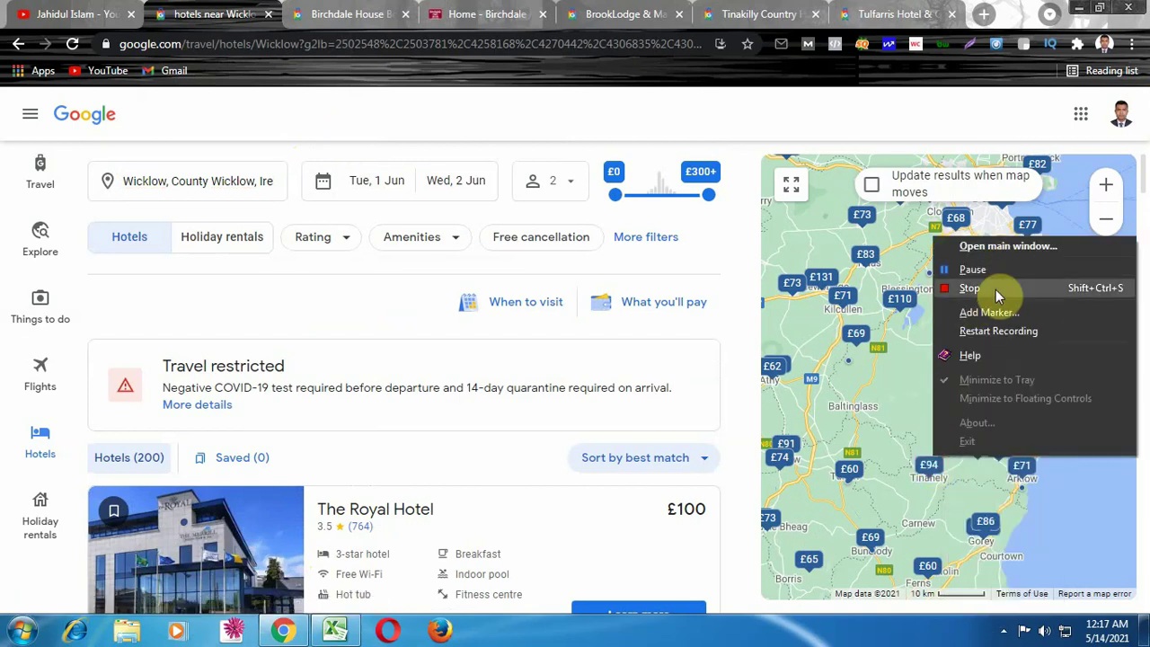